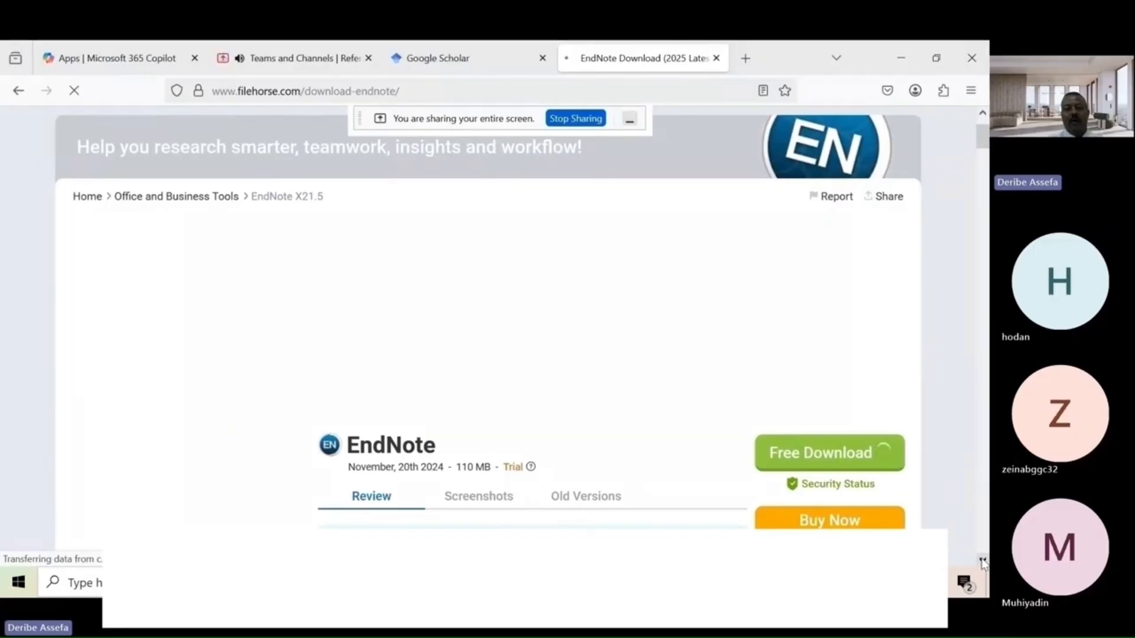
# Start the free download of EndNote from its FileHorse page, dismissing the Opera advertisement, and continue down the download page
pyautogui.click(982, 561)
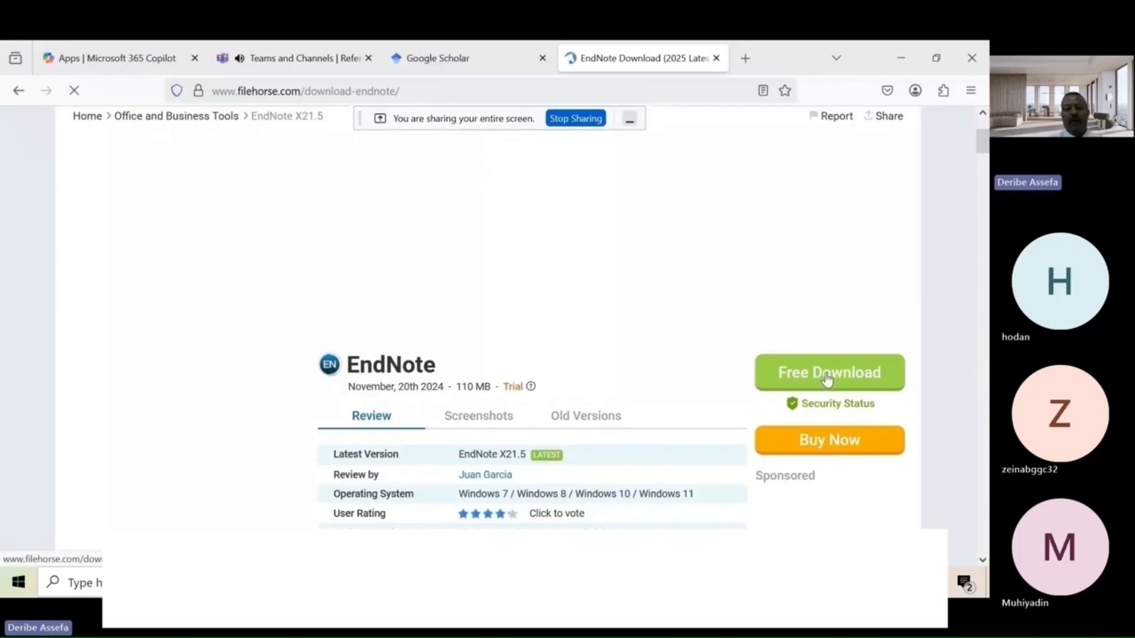
pyautogui.click(827, 378)
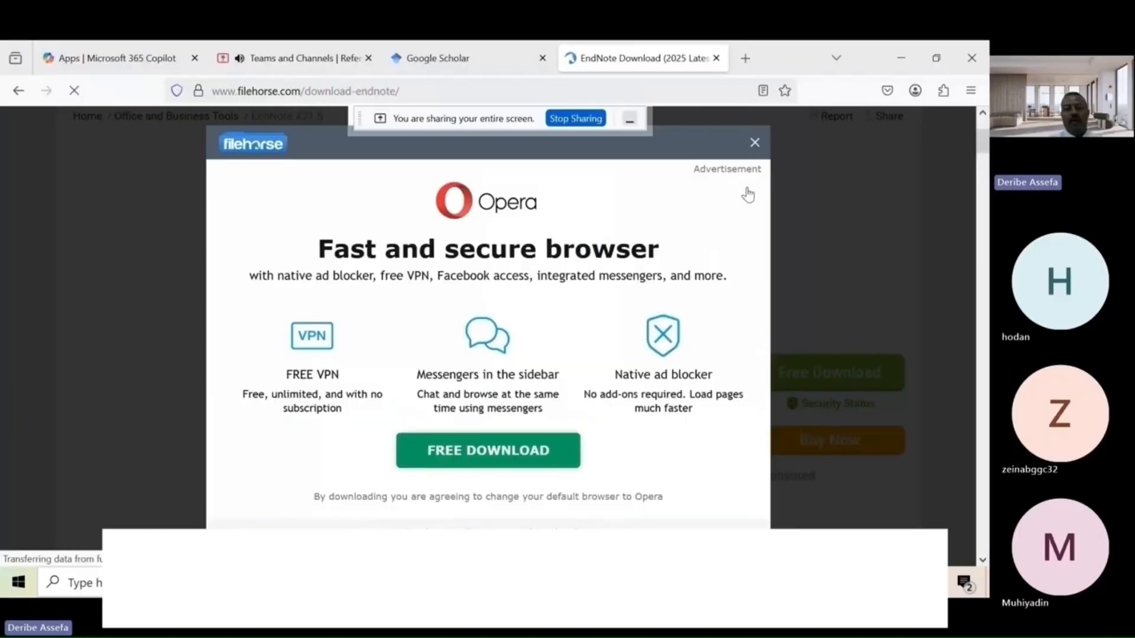
pyautogui.click(755, 143)
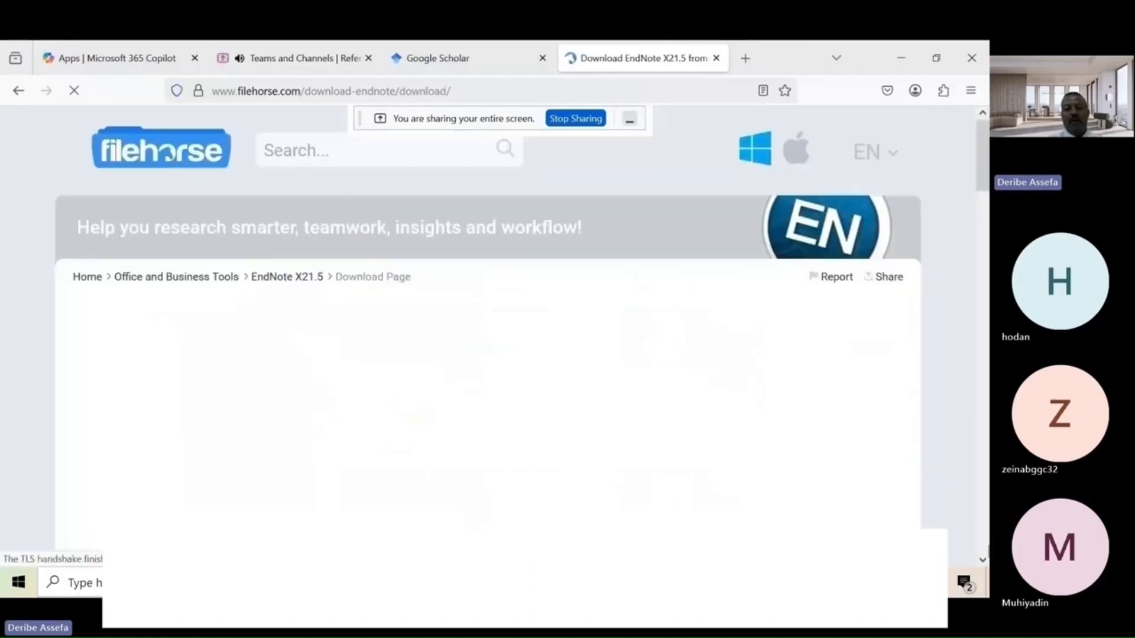
pyautogui.scroll(-4, 706, 243)
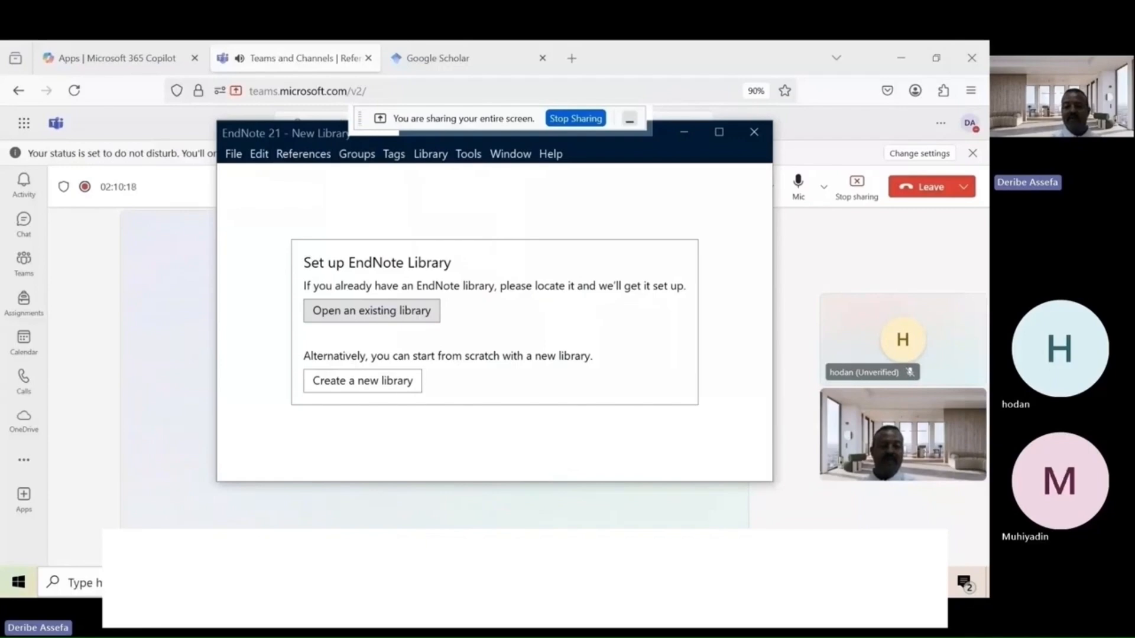
# Create a new EndNote library named My EndNote Library in the EndNote illustration folder on the Desktop
pyautogui.click(351, 383)
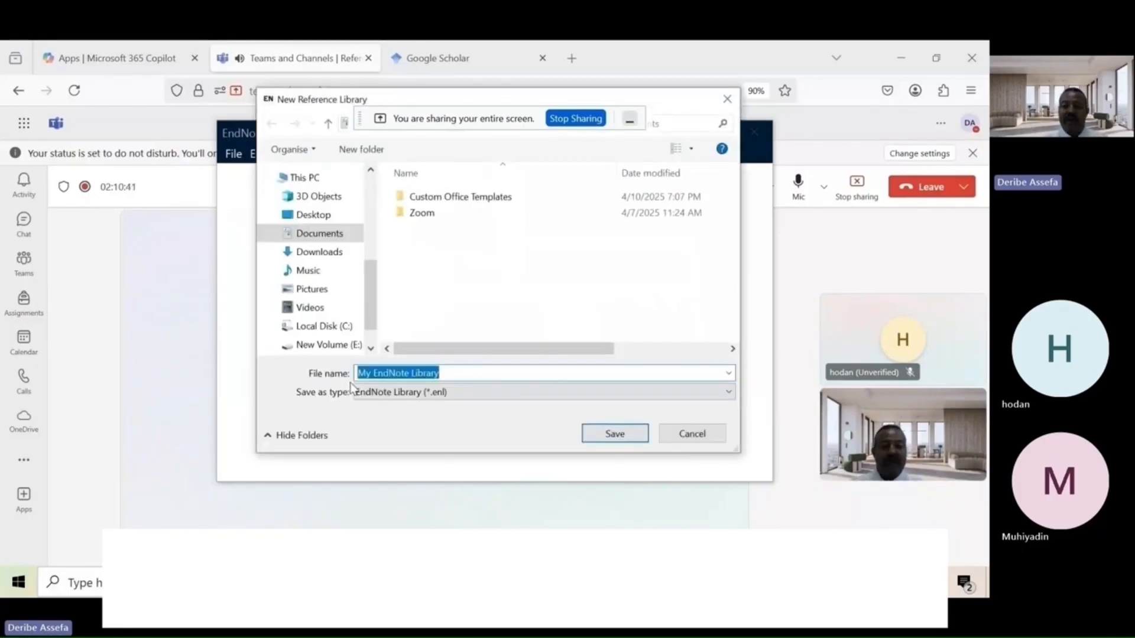
pyautogui.scroll(-2, 357, 228)
pyautogui.click(307, 171)
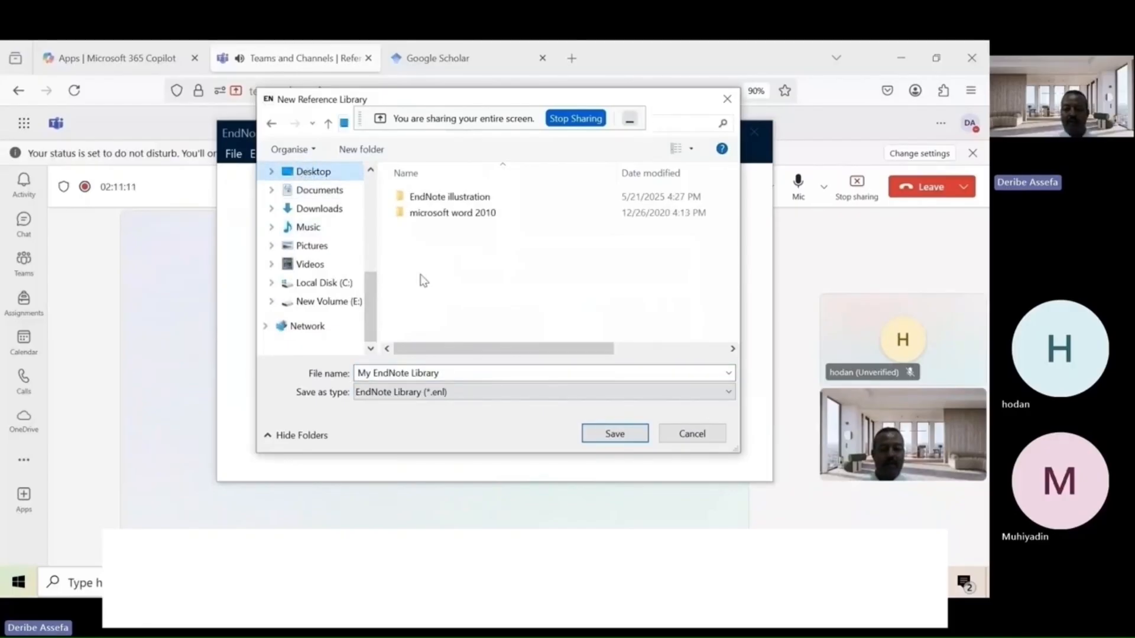
pyautogui.doubleClick(486, 196)
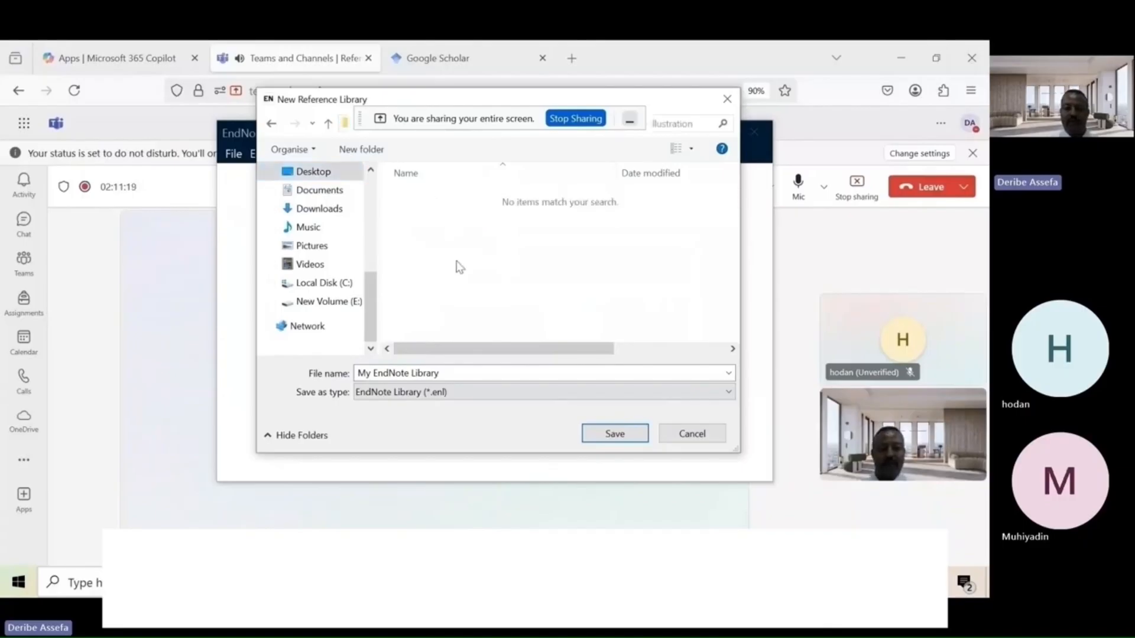
pyautogui.click(602, 439)
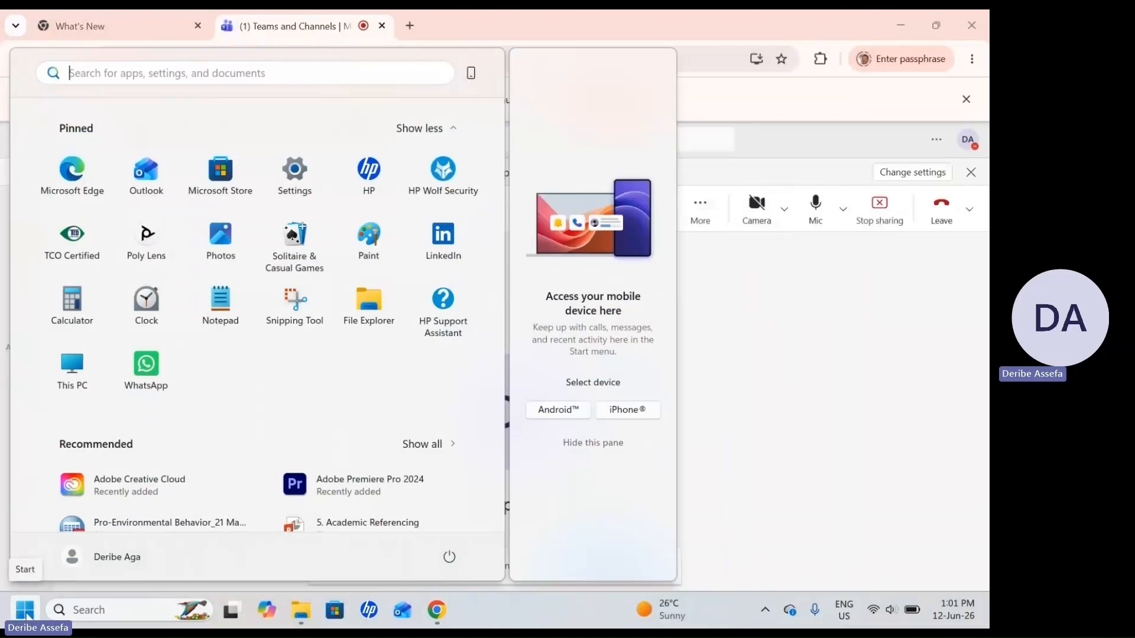
# Search the computer's installed apps for "end" and launch EndNote
pyautogui.click(26, 612)
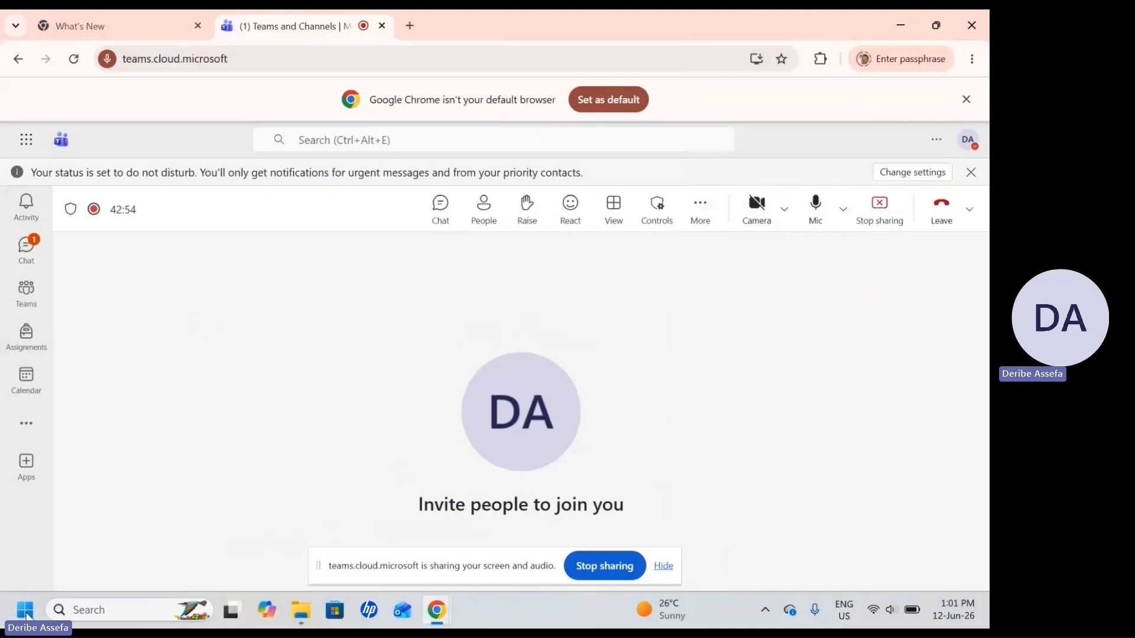
pyautogui.click(26, 613)
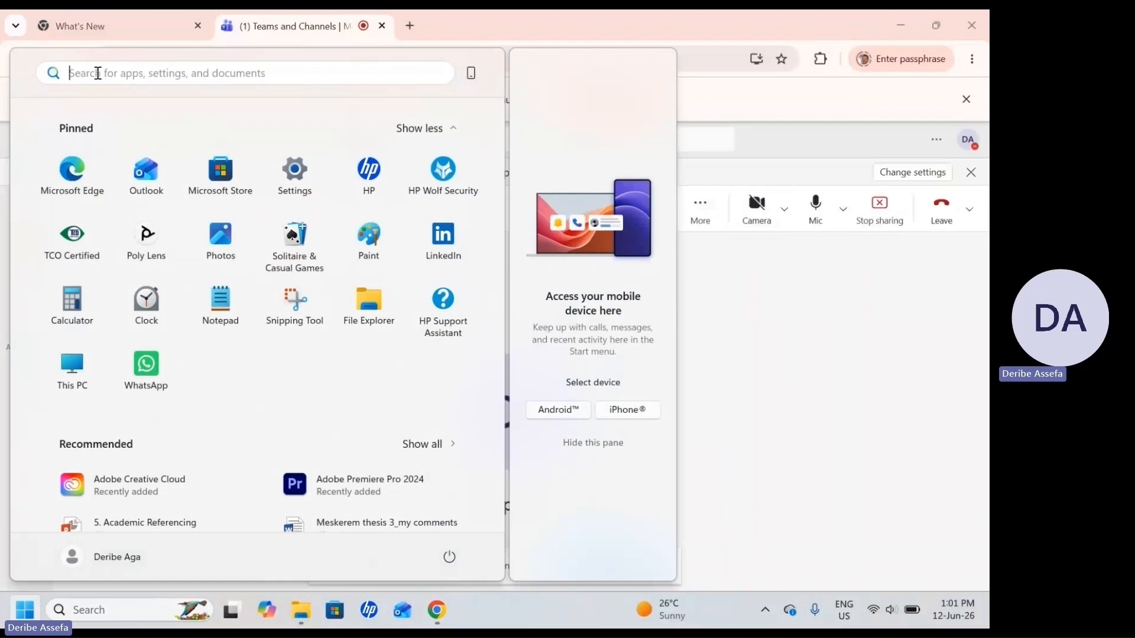
pyautogui.write('end')
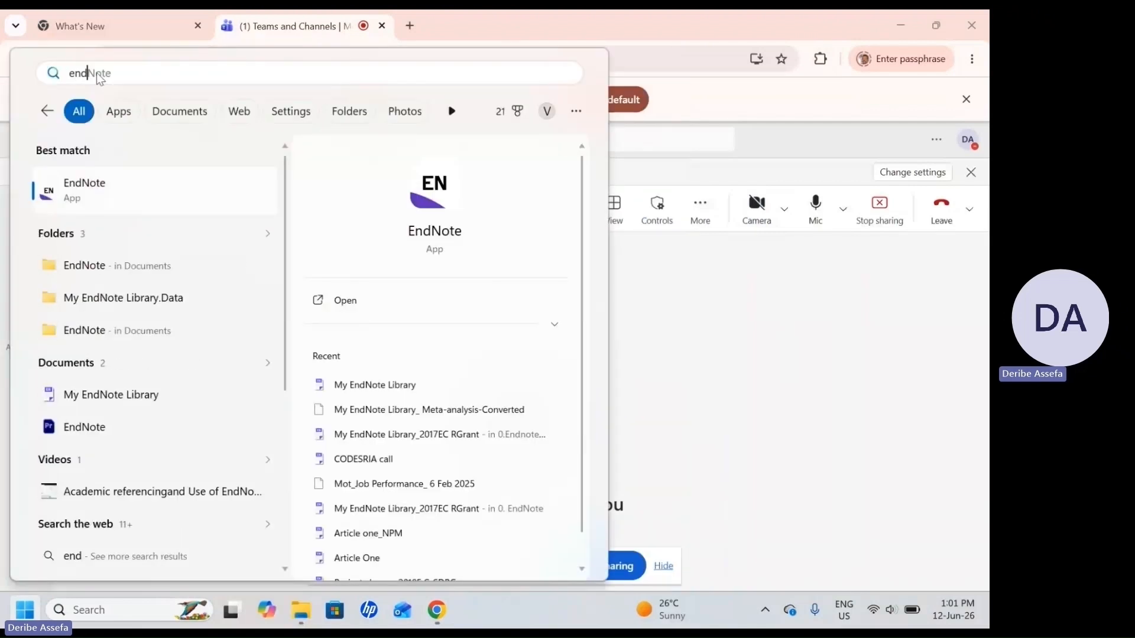
pyautogui.click(116, 197)
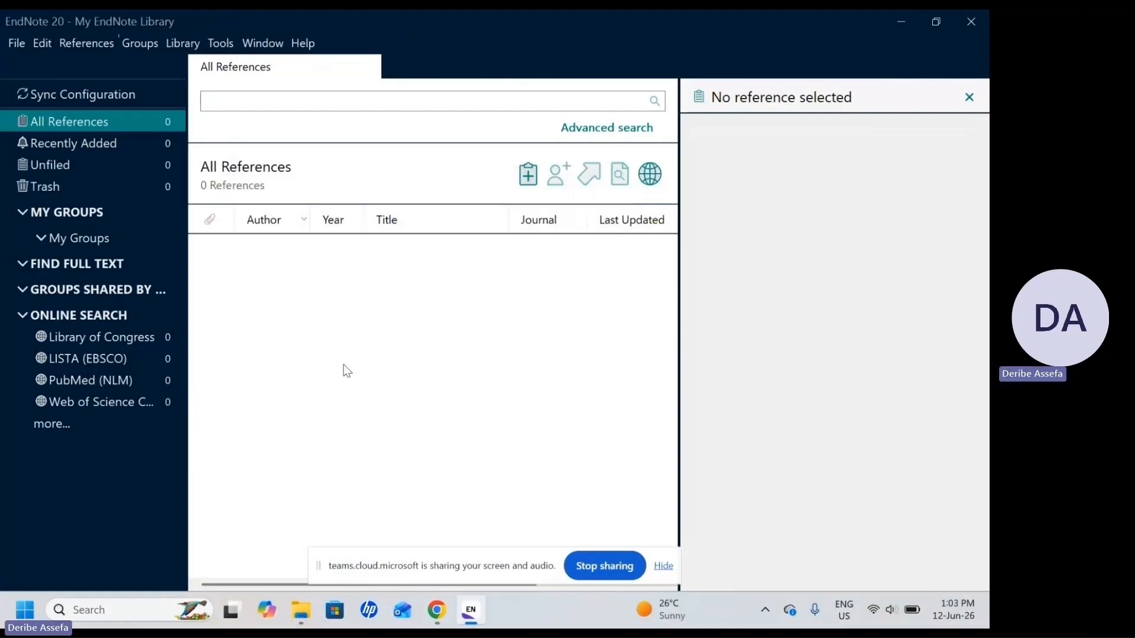
pyautogui.click(18, 47)
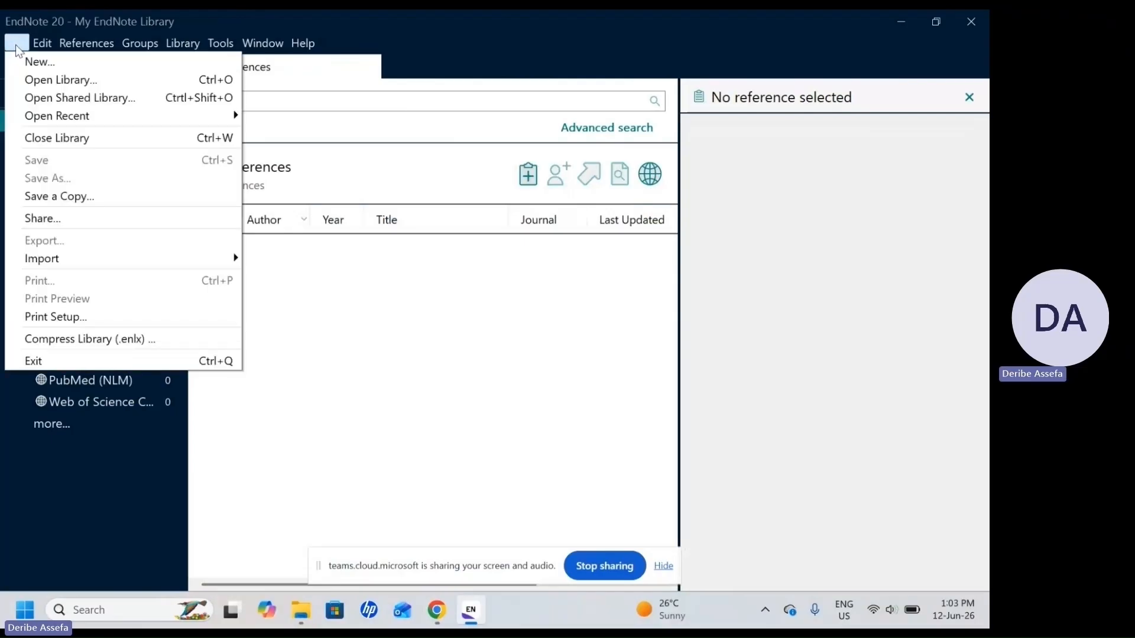
pyautogui.click(50, 63)
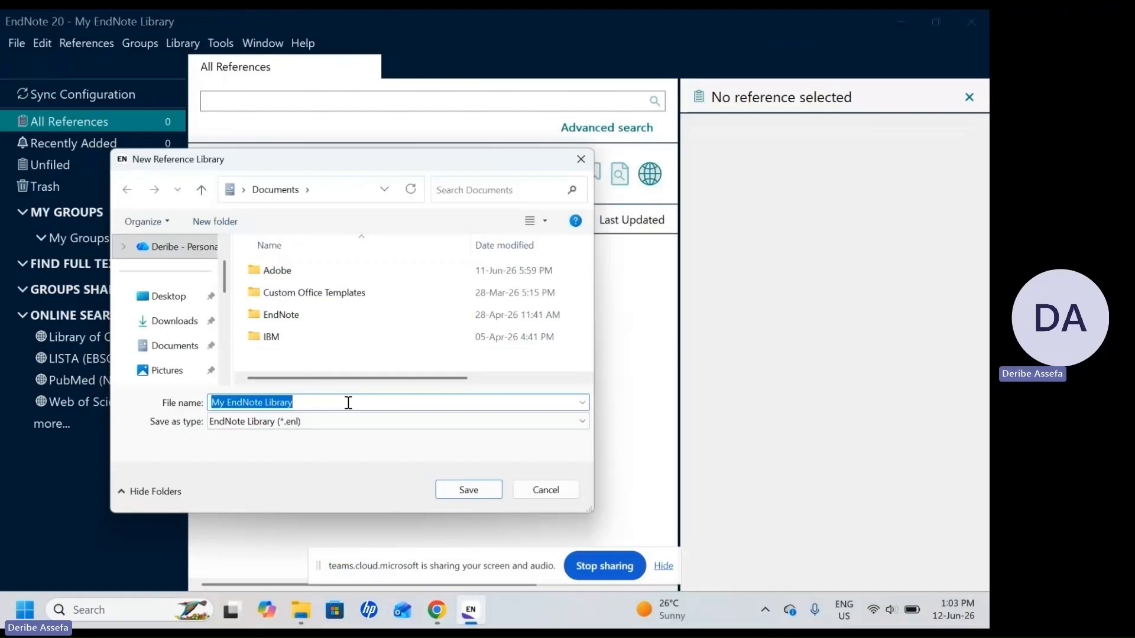
pyautogui.press('Escape')
pyautogui.click(16, 43)
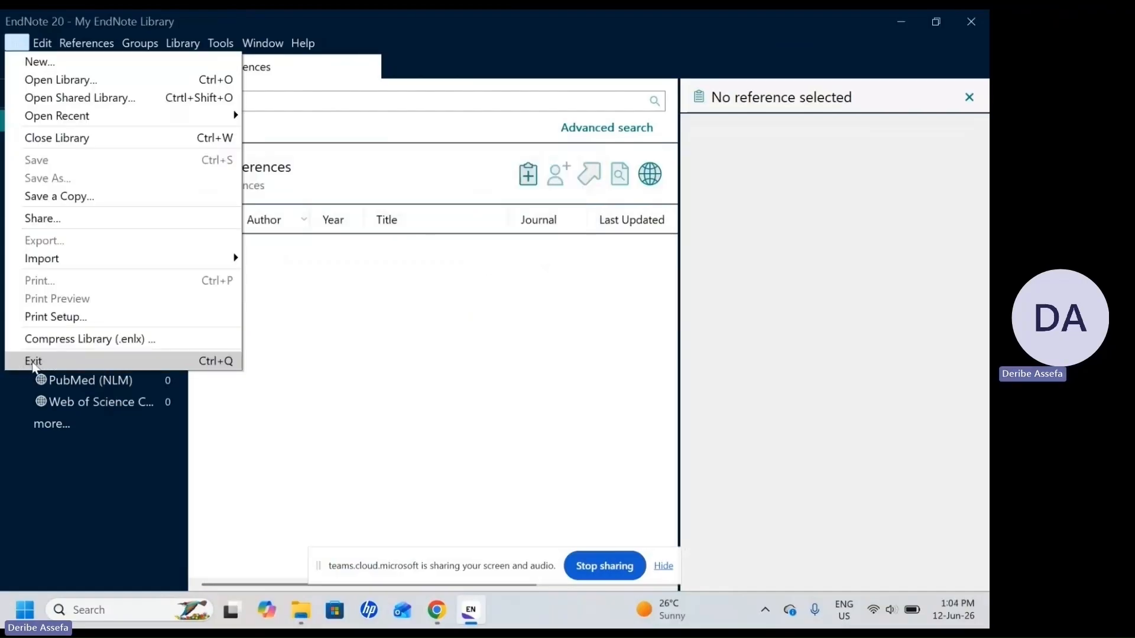
pyautogui.moveTo(45, 49)
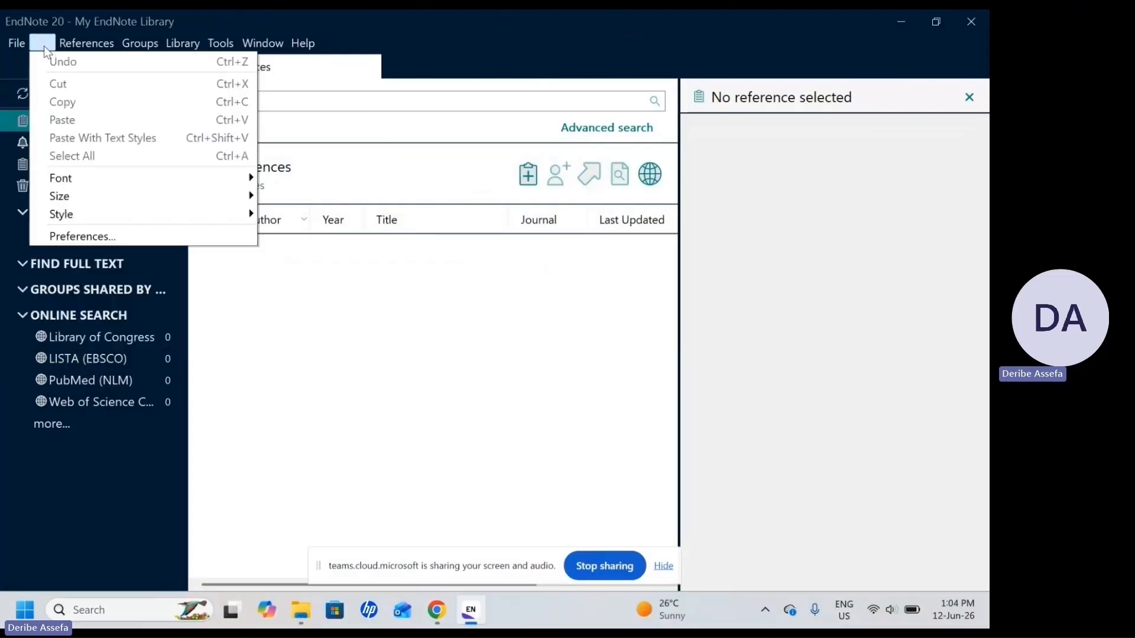
pyautogui.moveTo(91, 48)
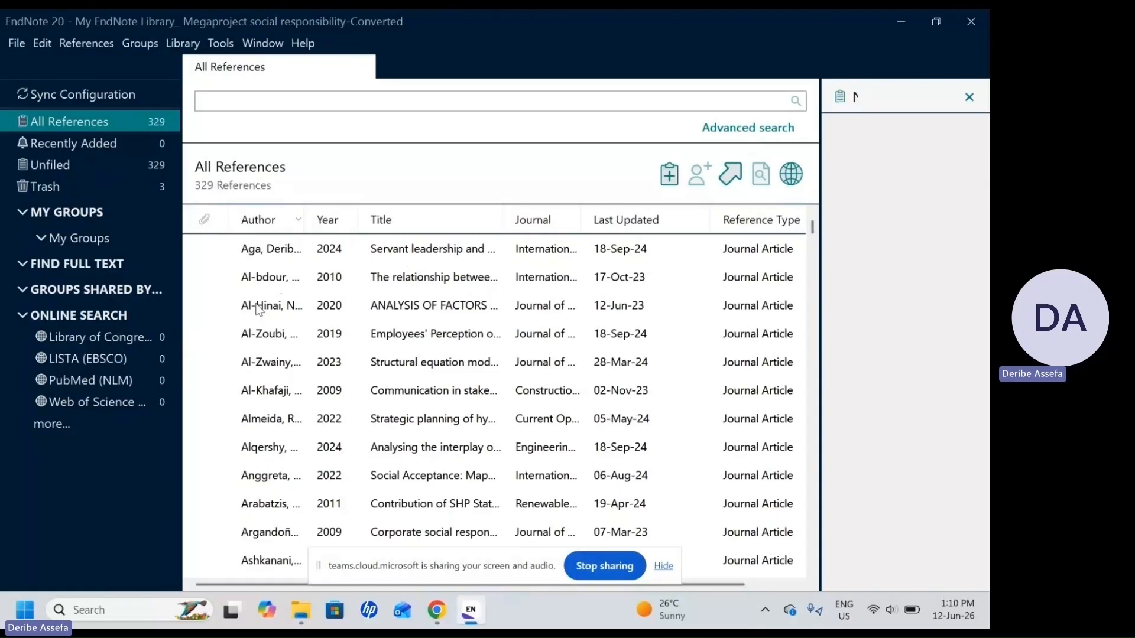
# Preview several journal article entries in the Megaproject social responsibility library, widening the reference summary pane
pyautogui.click(278, 311)
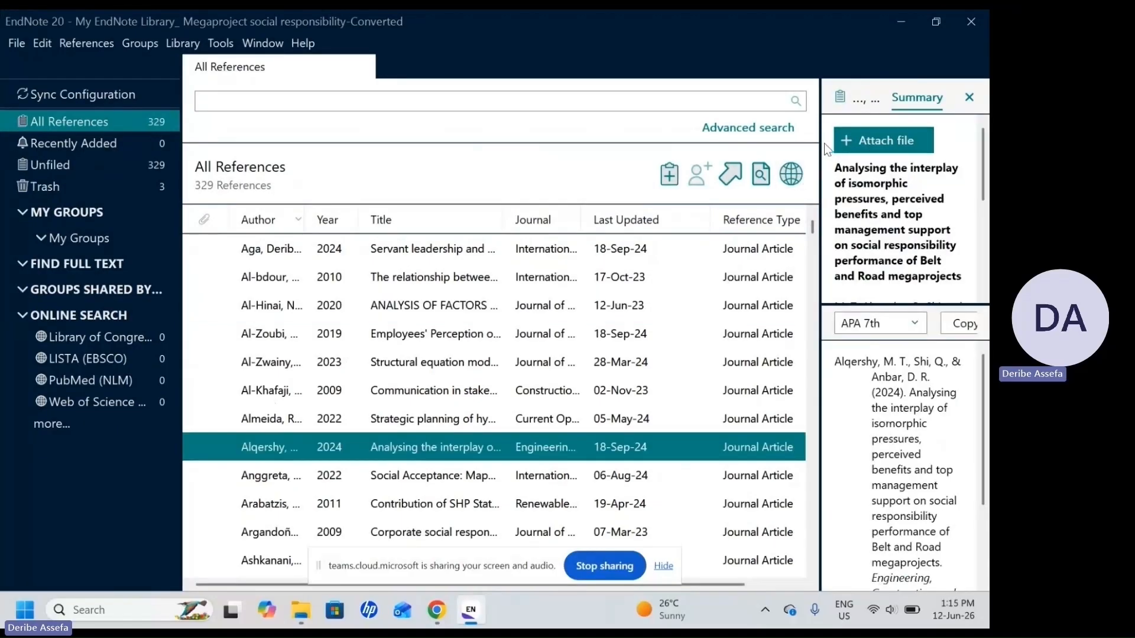
pyautogui.moveTo(821, 143); pyautogui.dragTo(727, 143)
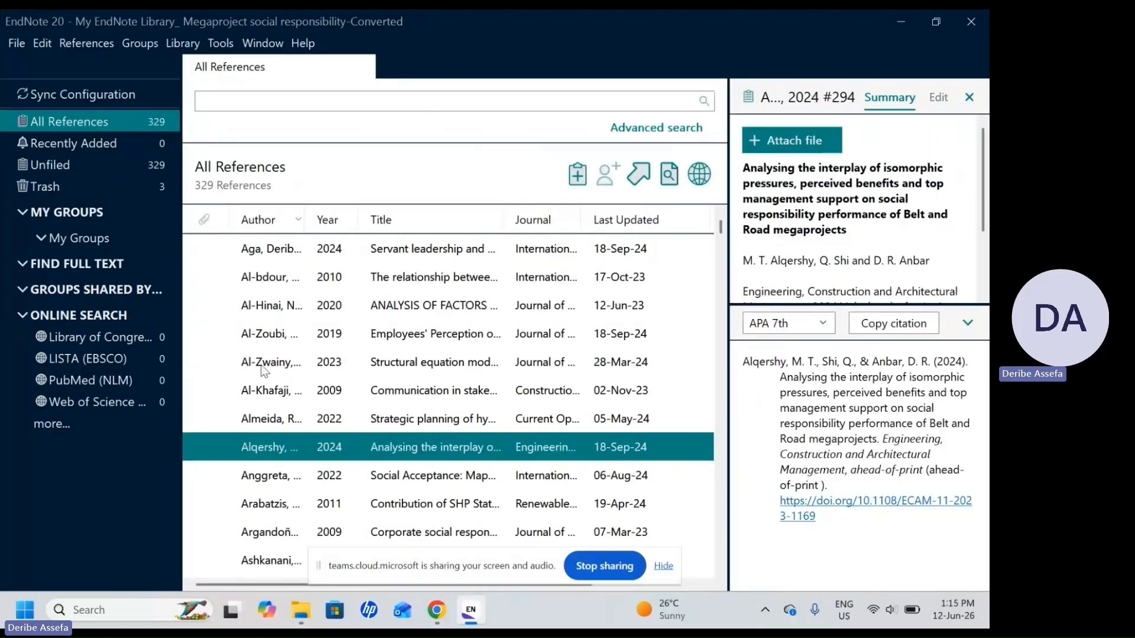
pyautogui.click(261, 362)
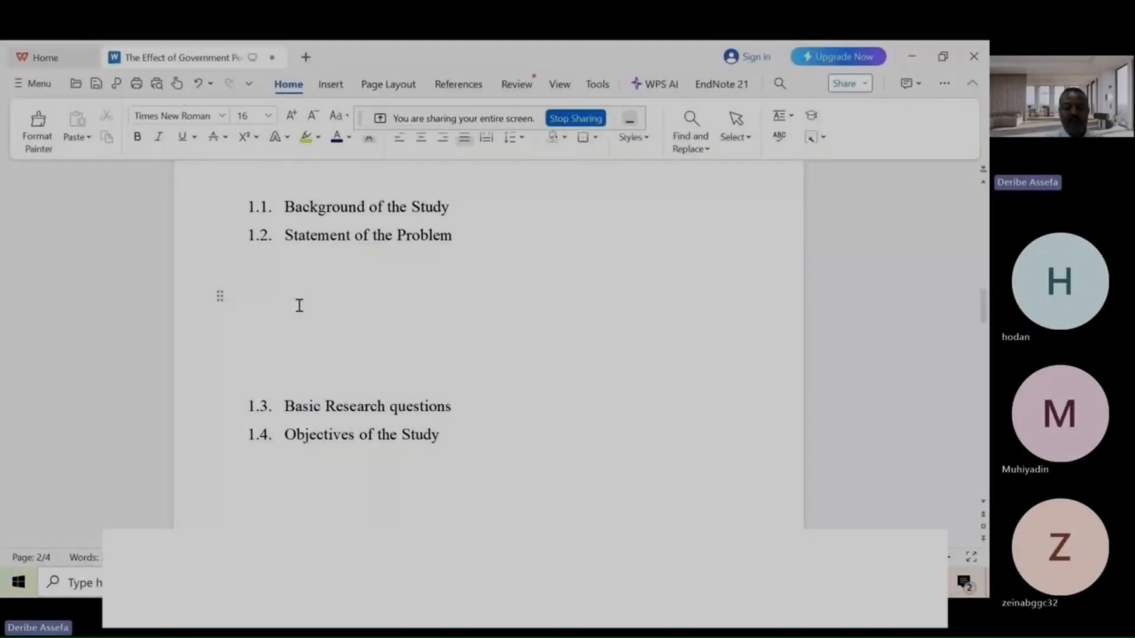
# Switch to My EndNote Library in EndNote 21 and open a maximized form for a new reference
pyautogui.moveTo(433, 582)
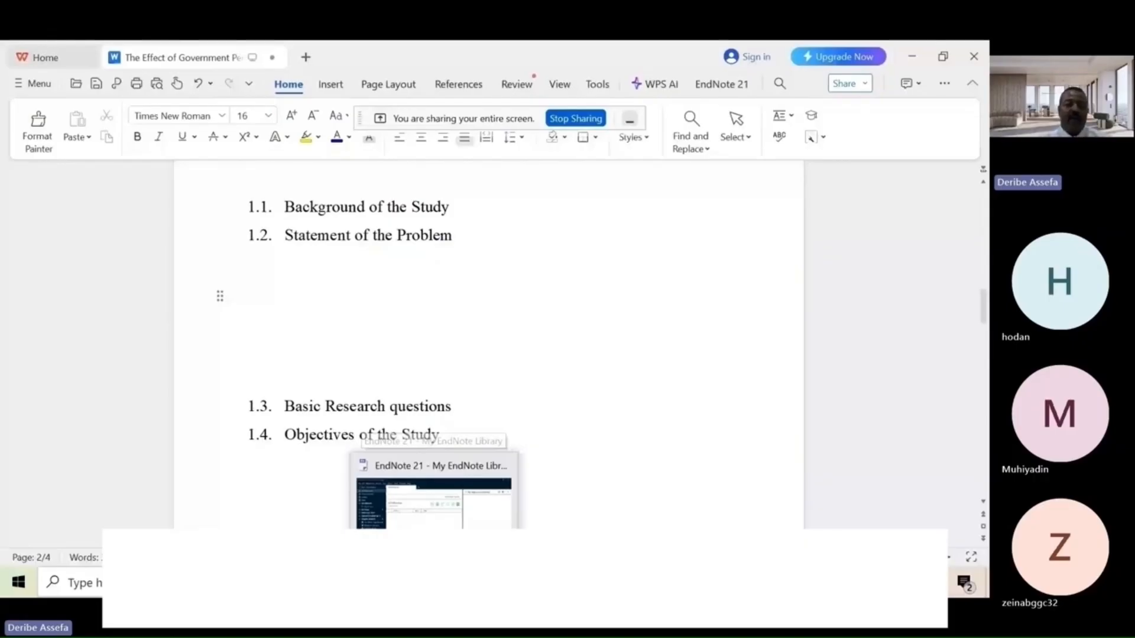
pyautogui.click(434, 503)
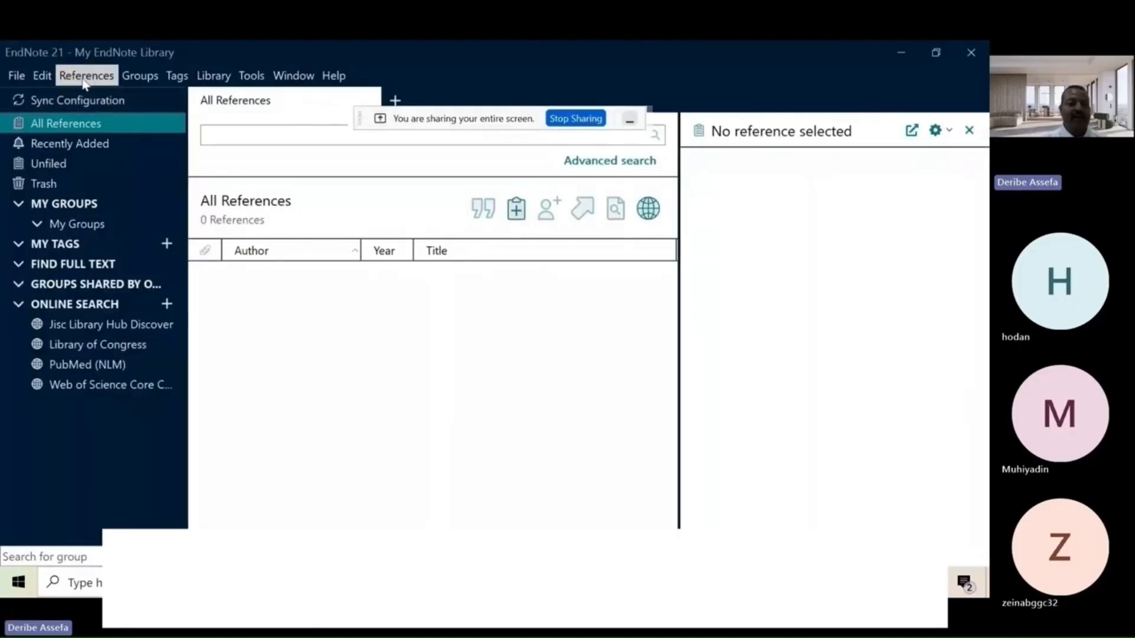
pyautogui.click(85, 77)
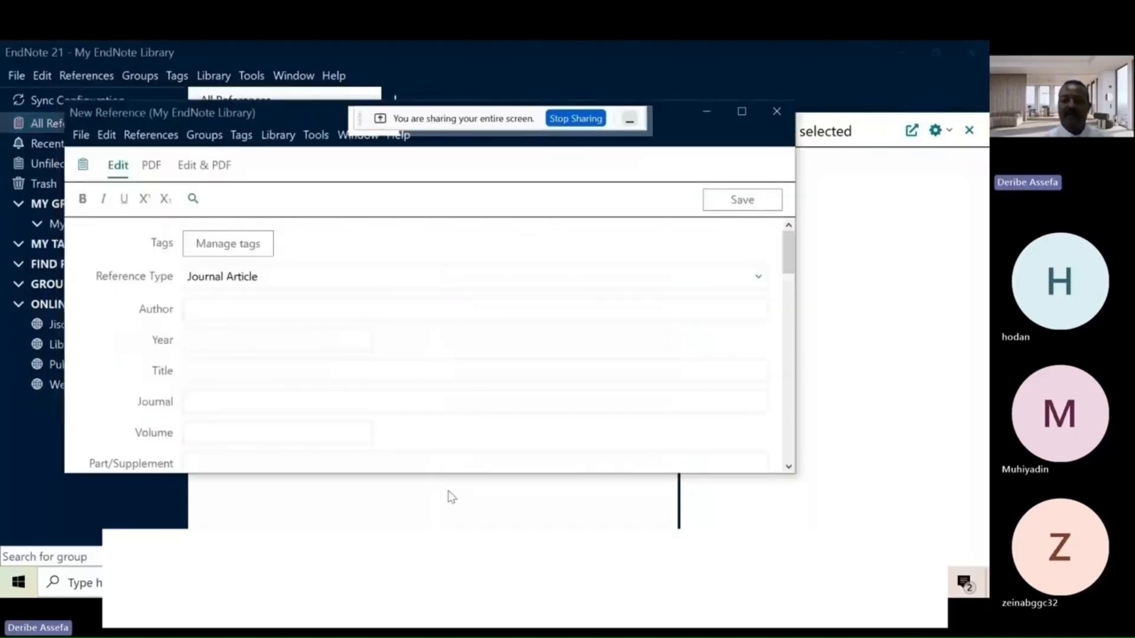
pyautogui.click(741, 112)
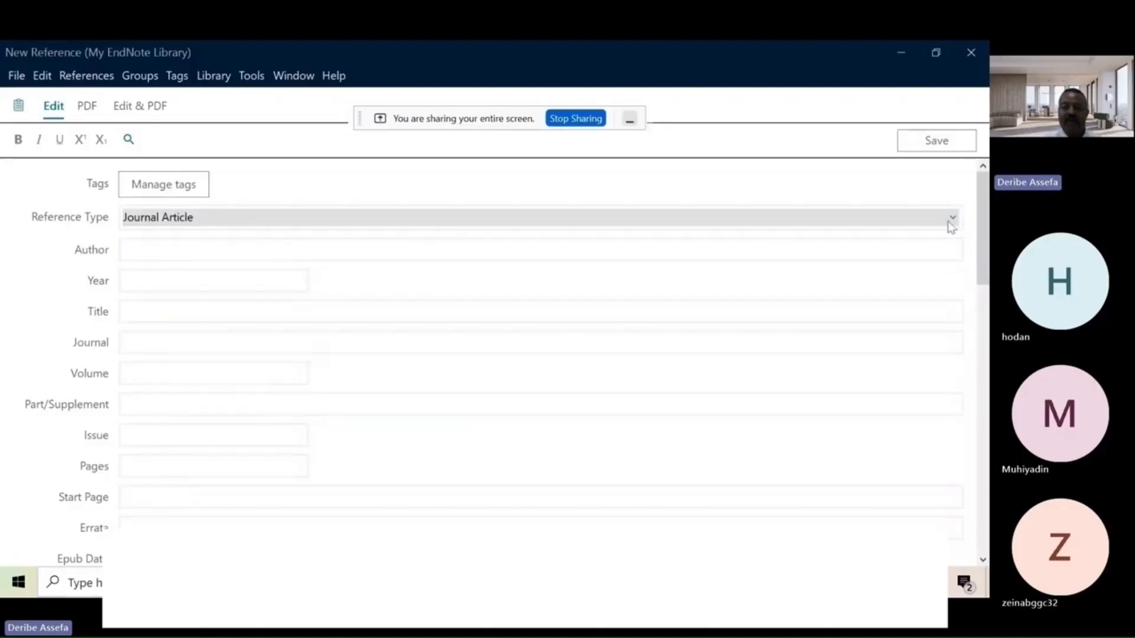
# Look through the available reference types for the new reference and keep Journal Article
pyautogui.click(904, 229)
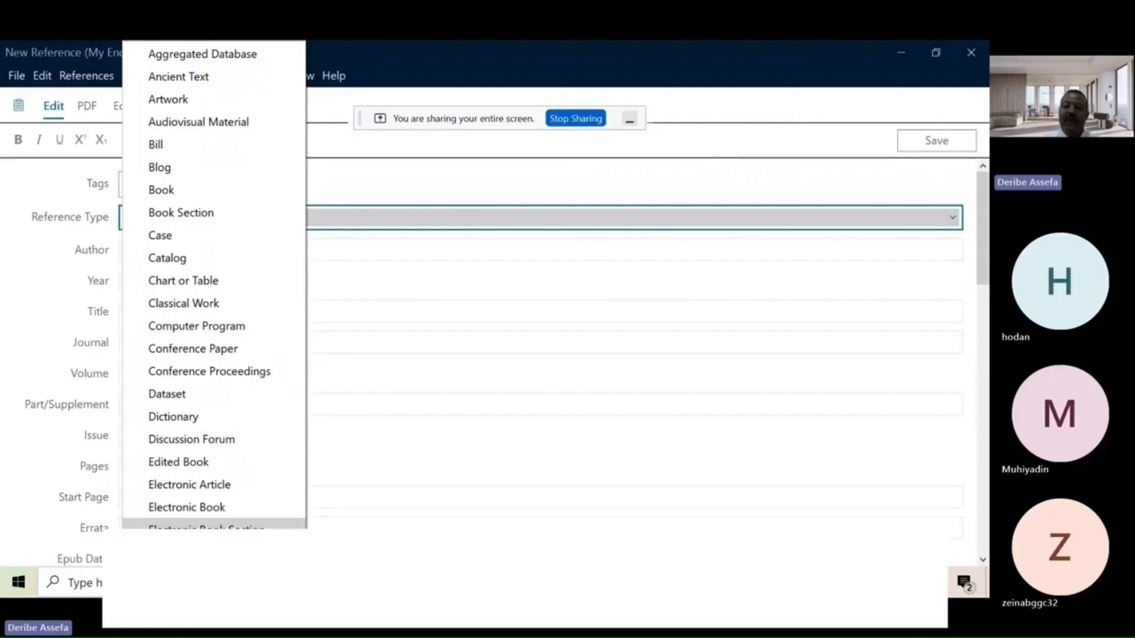
pyautogui.click(986, 197)
pyautogui.moveTo(985, 197); pyautogui.dragTo(985, 197)
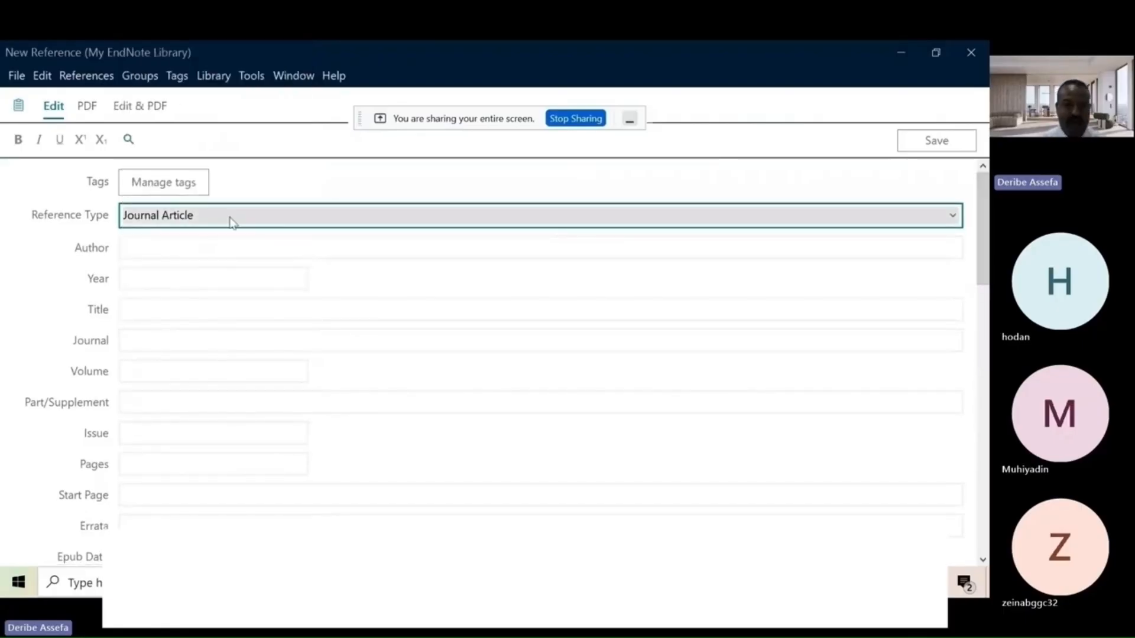
# Enter the names of two authors for the new reference, surname first and each on its own line
pyautogui.click(147, 248)
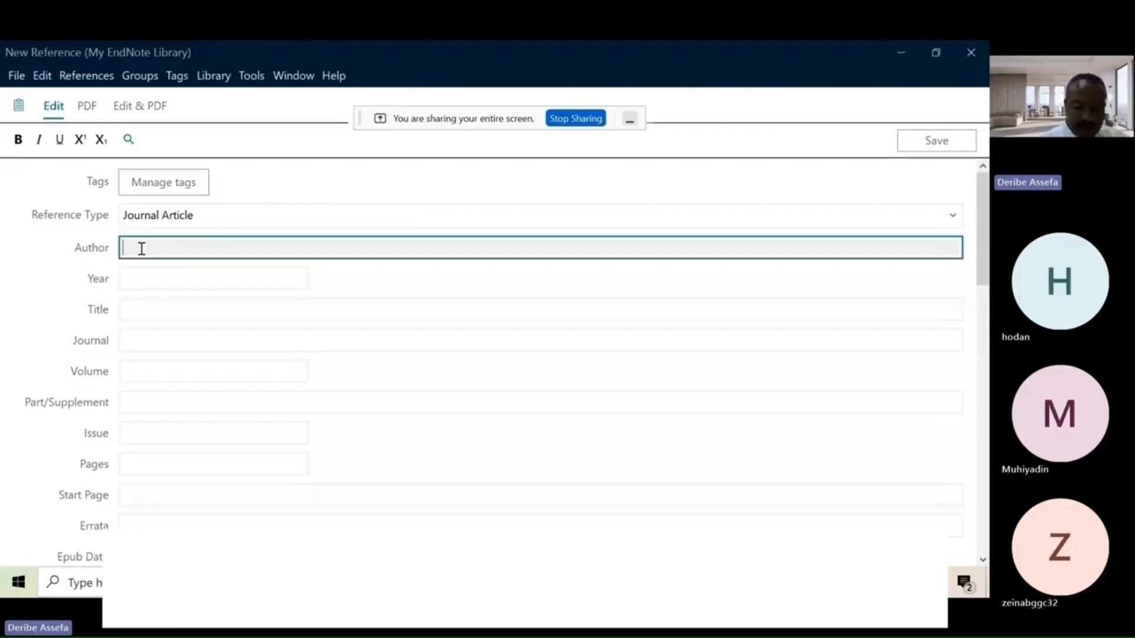
pyautogui.write('Mohammed, ')
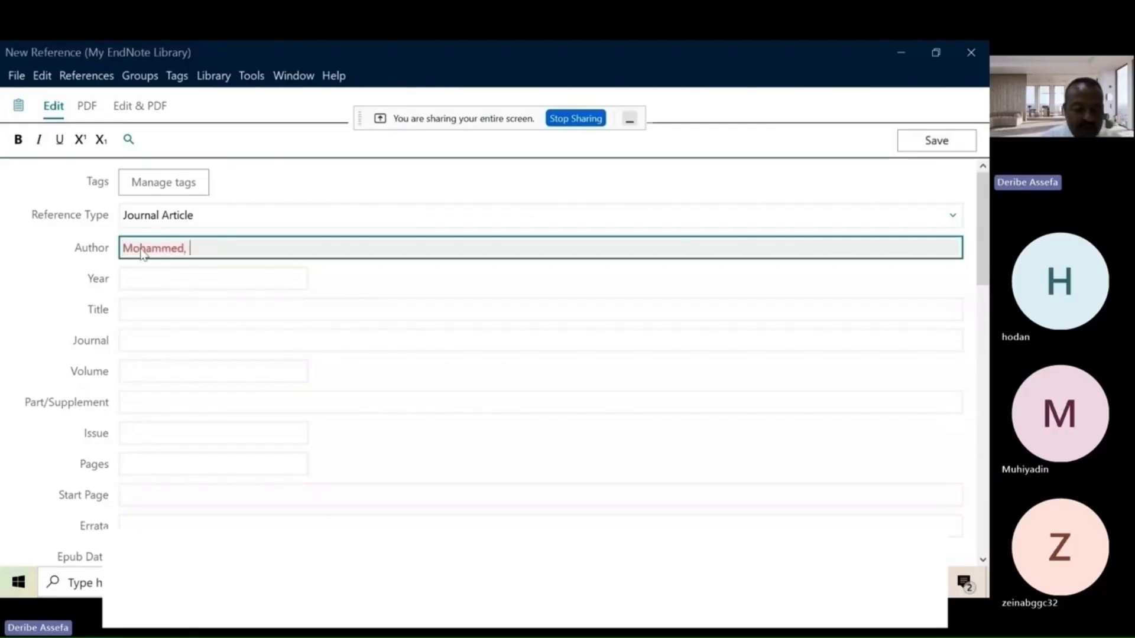
pyautogui.write('Ali')
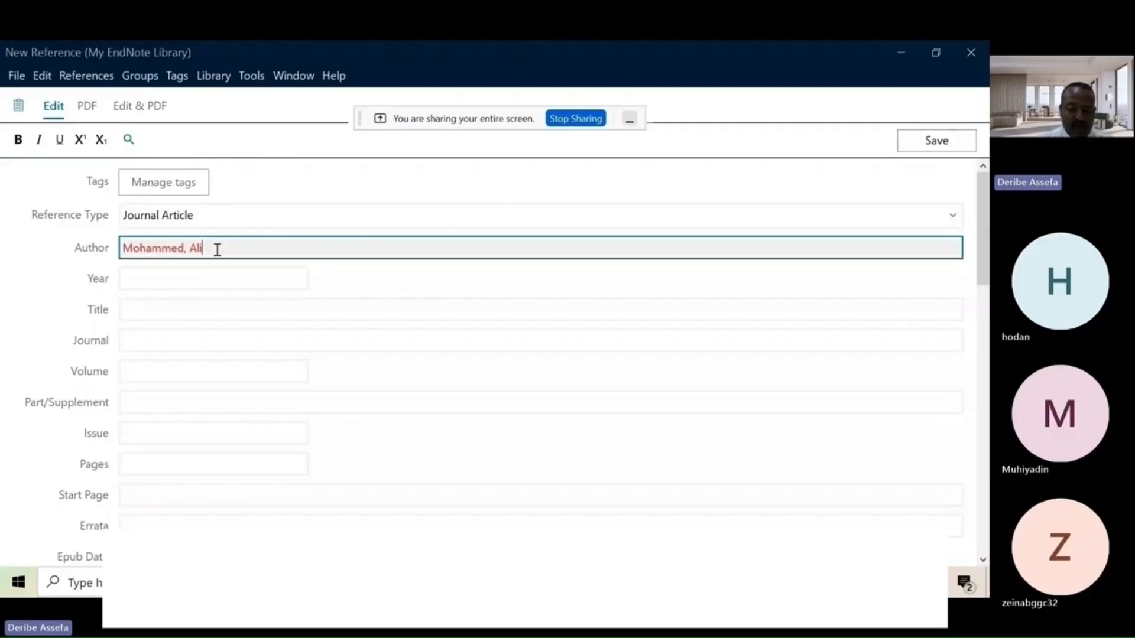
pyautogui.press('Return')
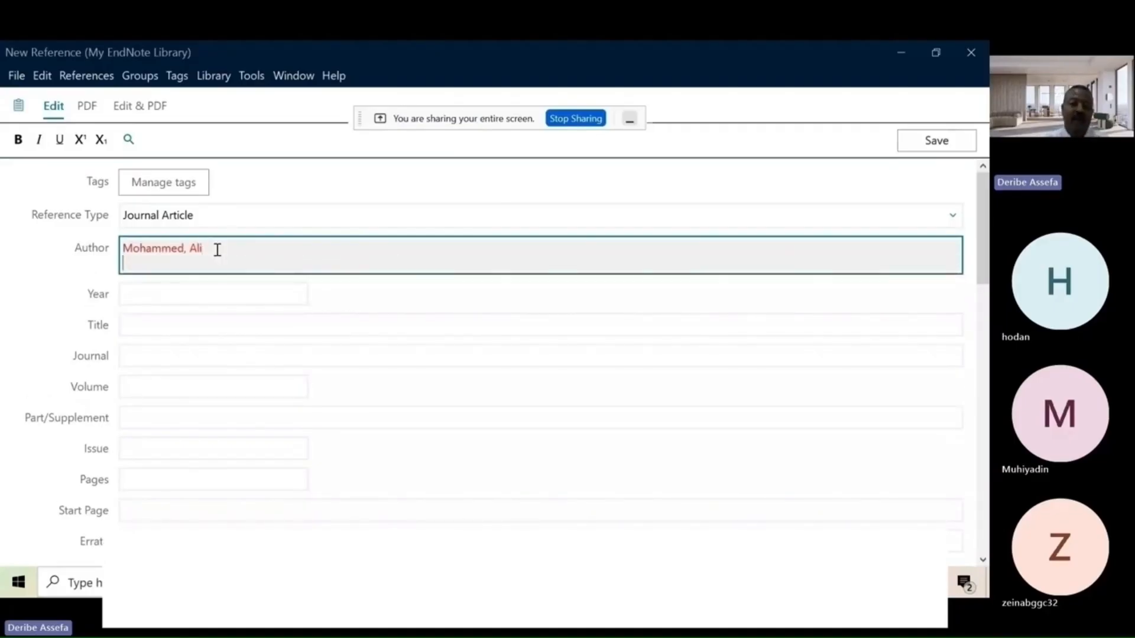
pyautogui.click(214, 248)
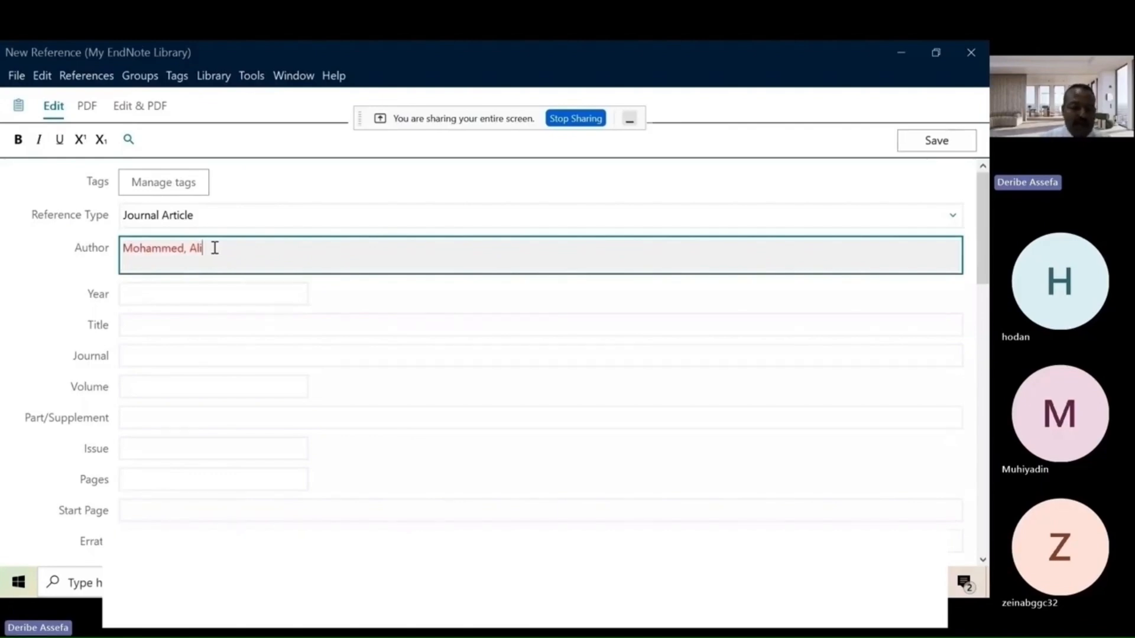
pyautogui.click(132, 265)
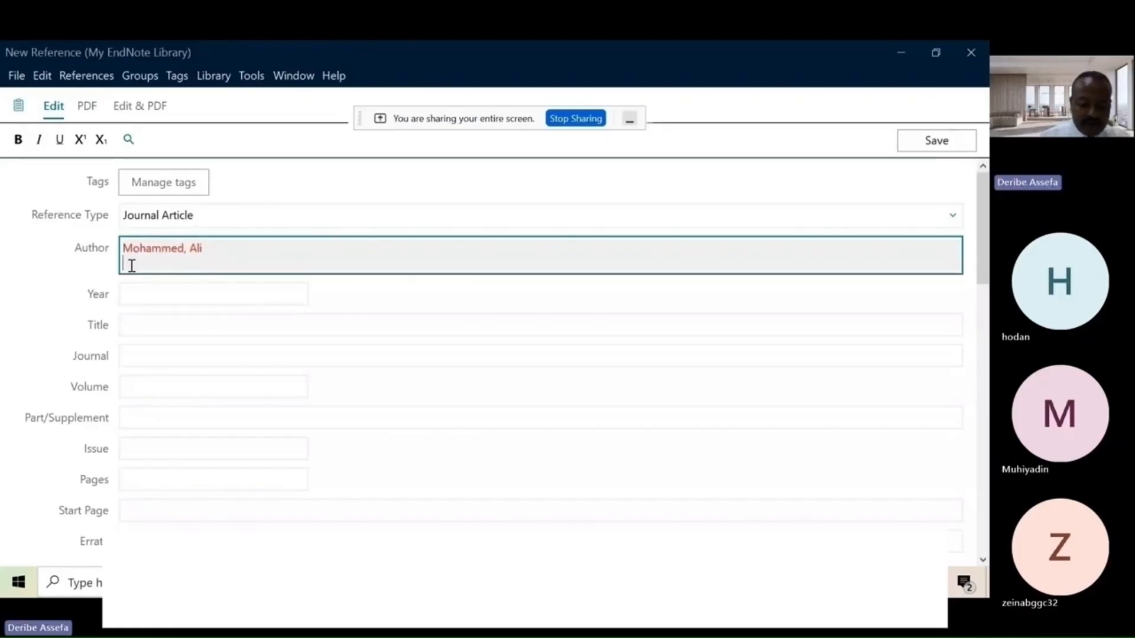
pyautogui.write('Peter,')
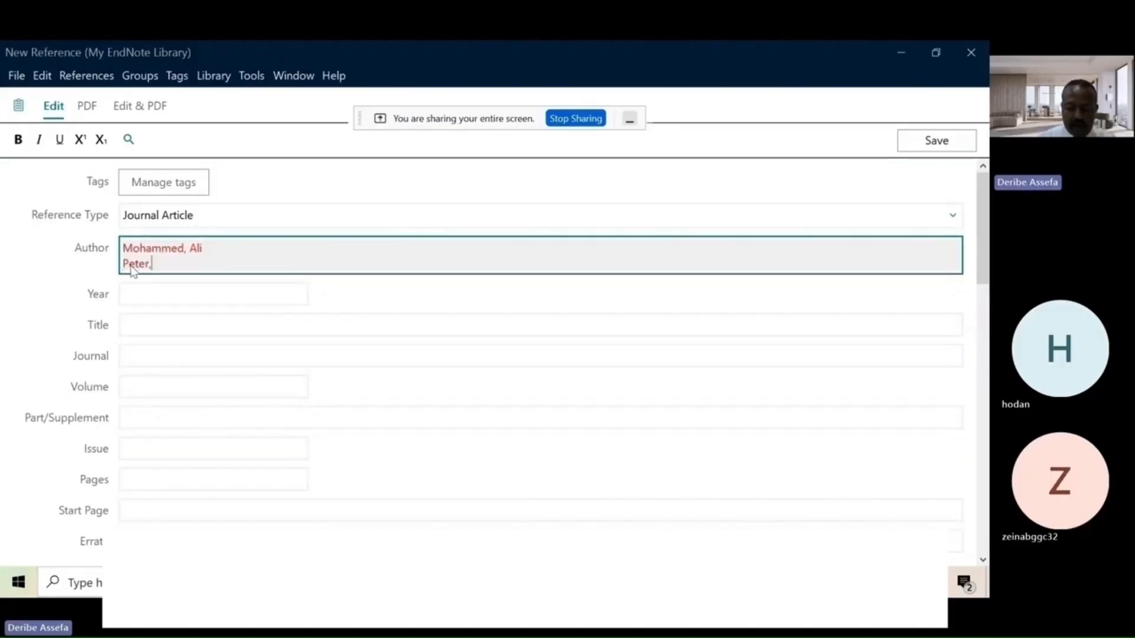
pyautogui.write(' John')
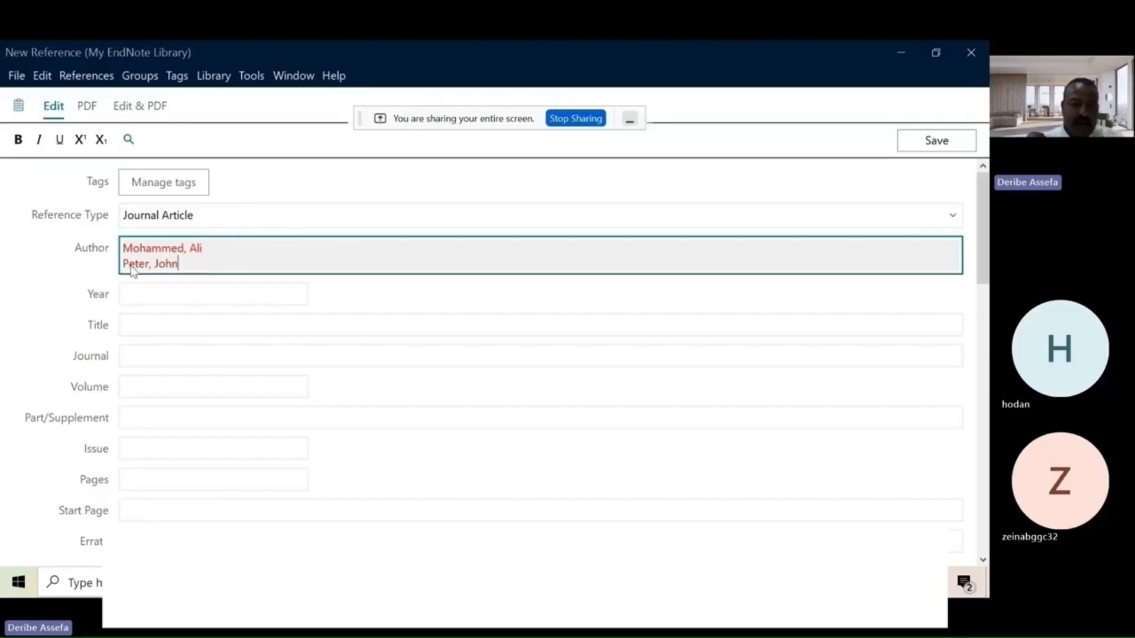
pyautogui.click(137, 298)
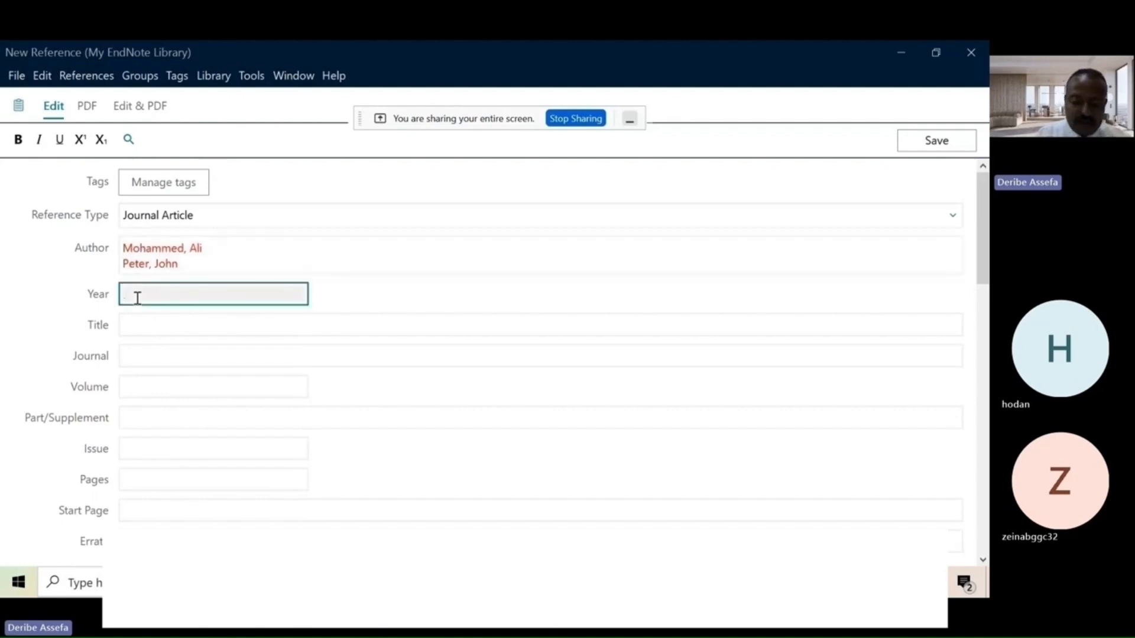
# Set the new reference's year to 2023 and its title to "The role of government Performance in Development"
pyautogui.write('2023')
pyautogui.click(140, 323)
pyautogui.write('The role of government Performance')
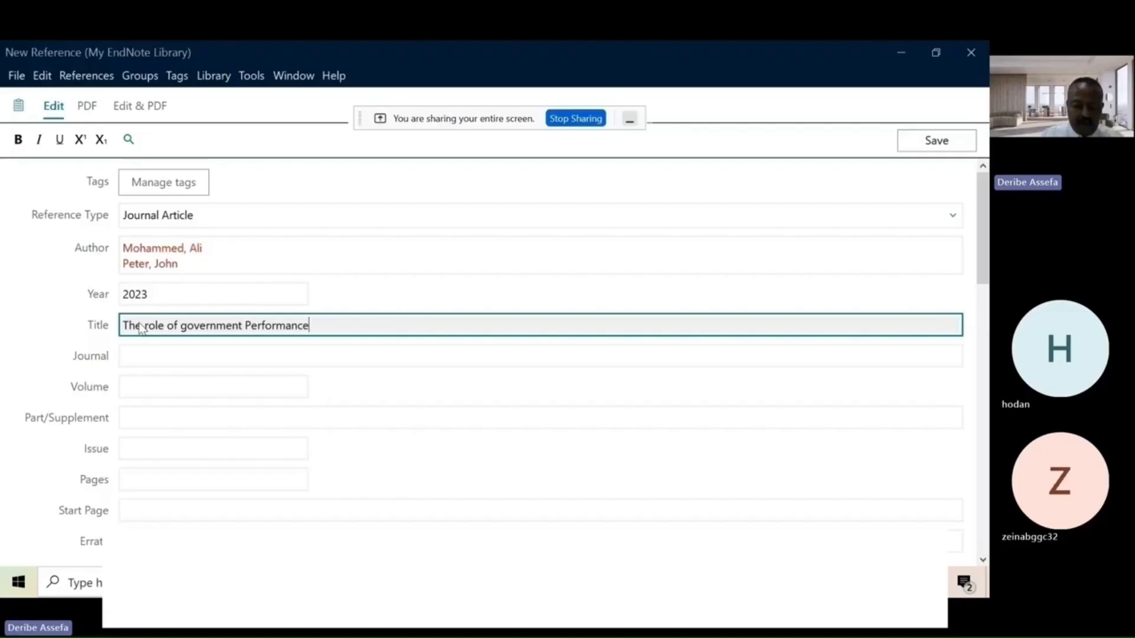
pyautogui.write('in Development')
# Enter "International Journal Public Administration" as the journal of the new reference
pyautogui.click(138, 357)
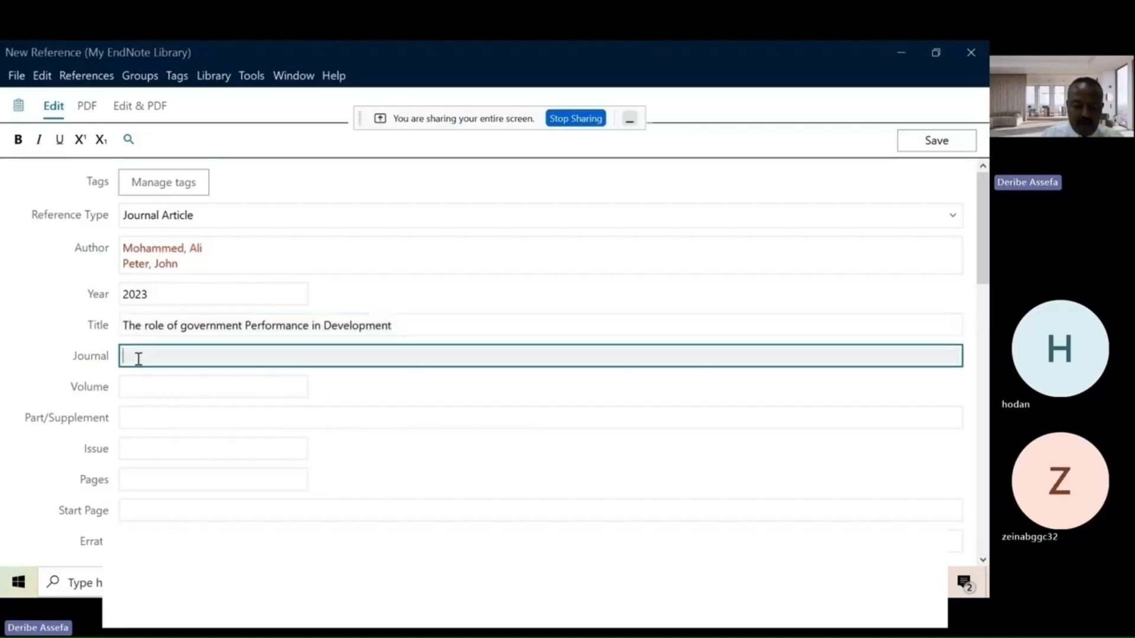
pyautogui.write('International')
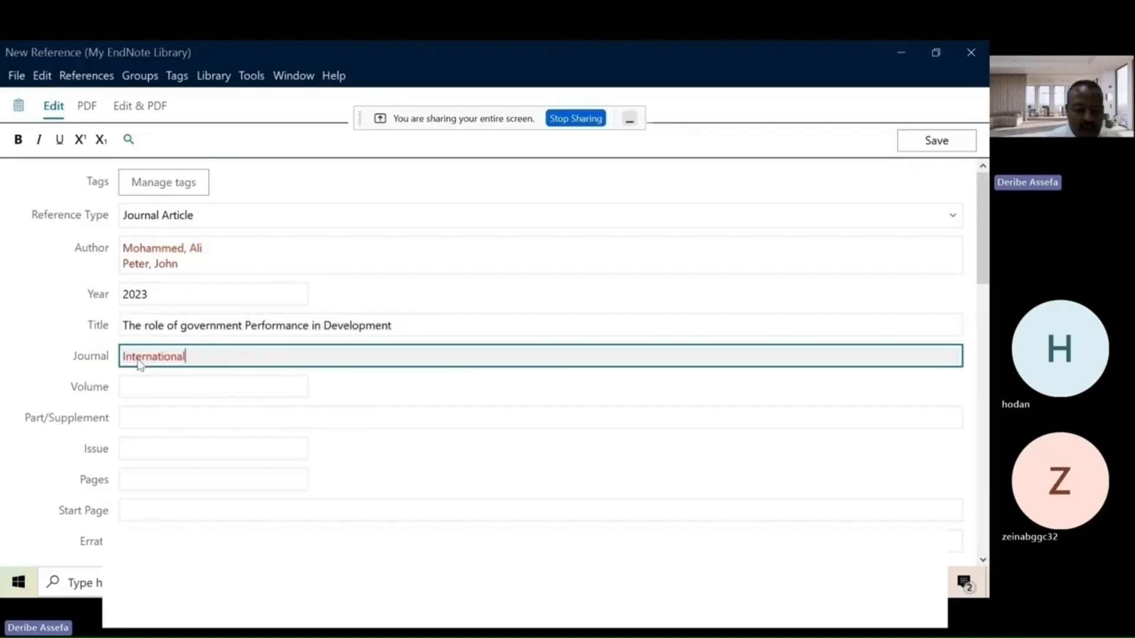
pyautogui.write('Jour')
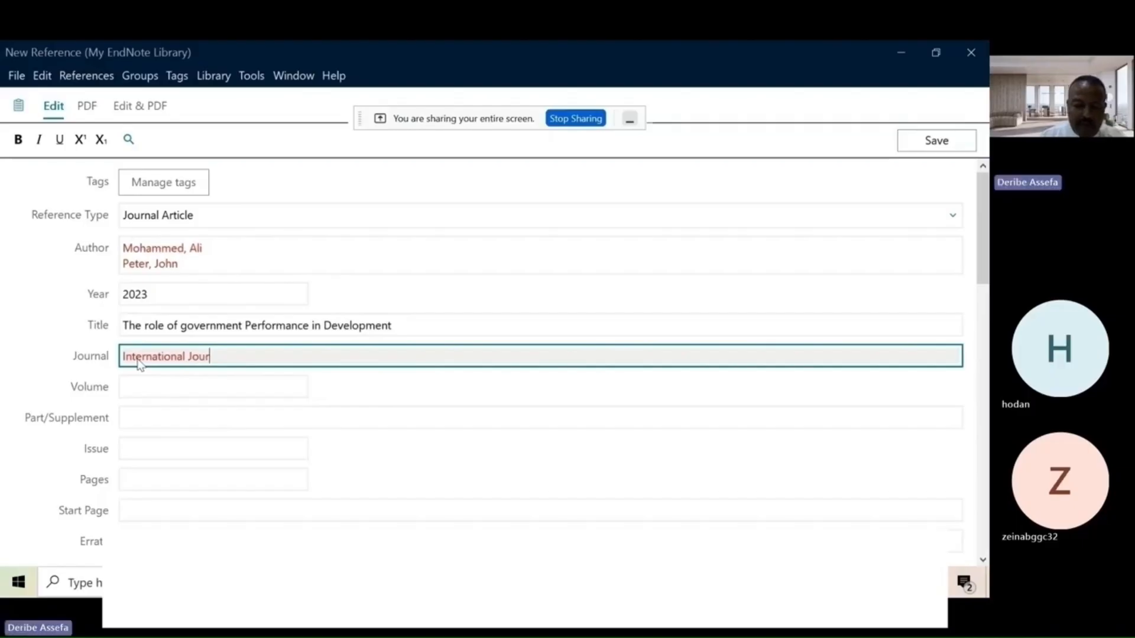
pyautogui.write('nal Public Administration')
# Set the reference's volume to 24, issue to 2 and pages to 134, saving and closing the completed form
pyautogui.click(135, 385)
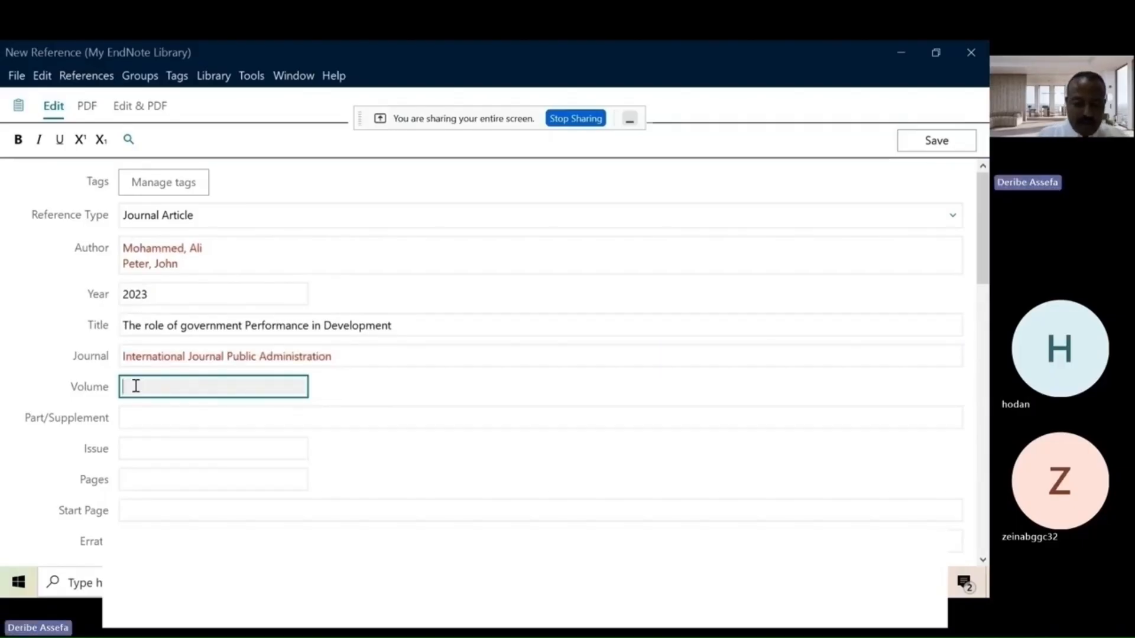
pyautogui.write('24')
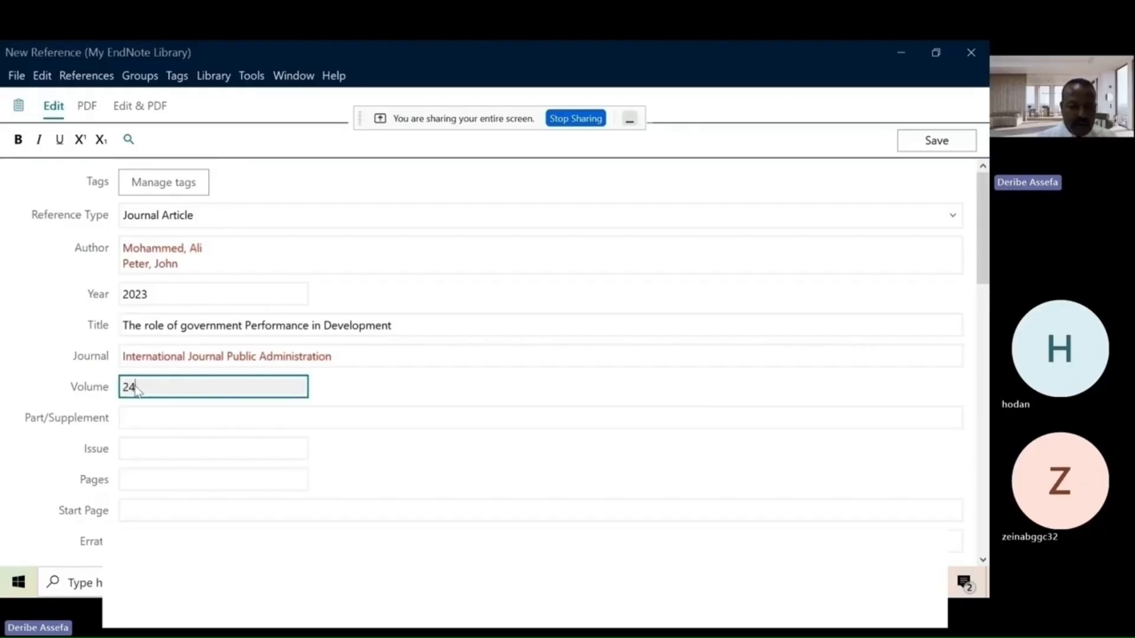
pyautogui.click(144, 446)
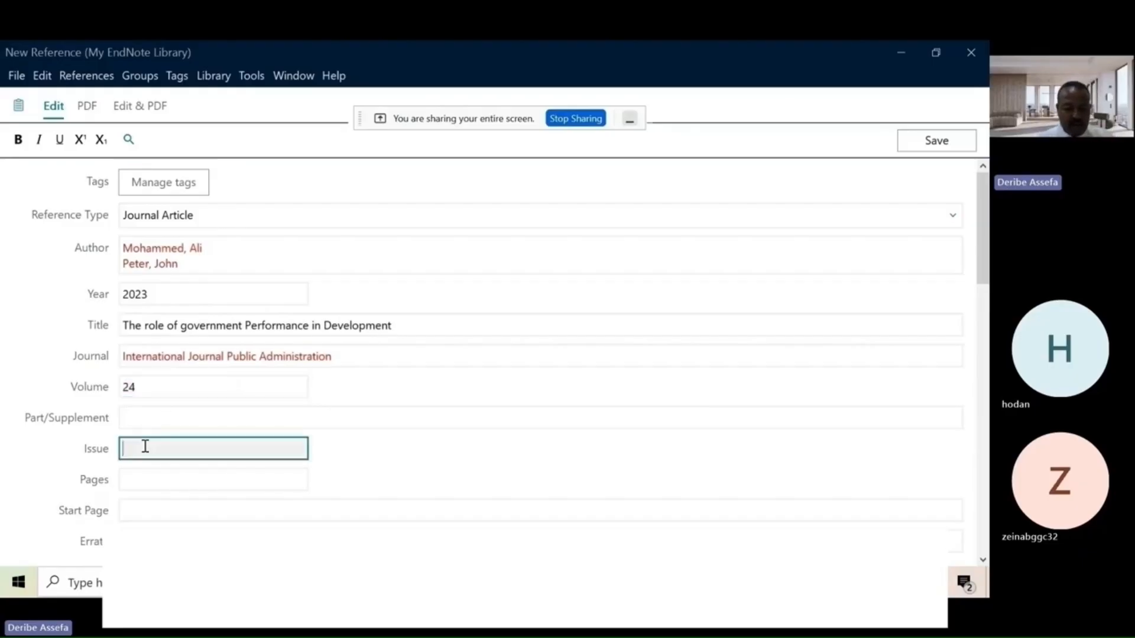
pyautogui.write('2')
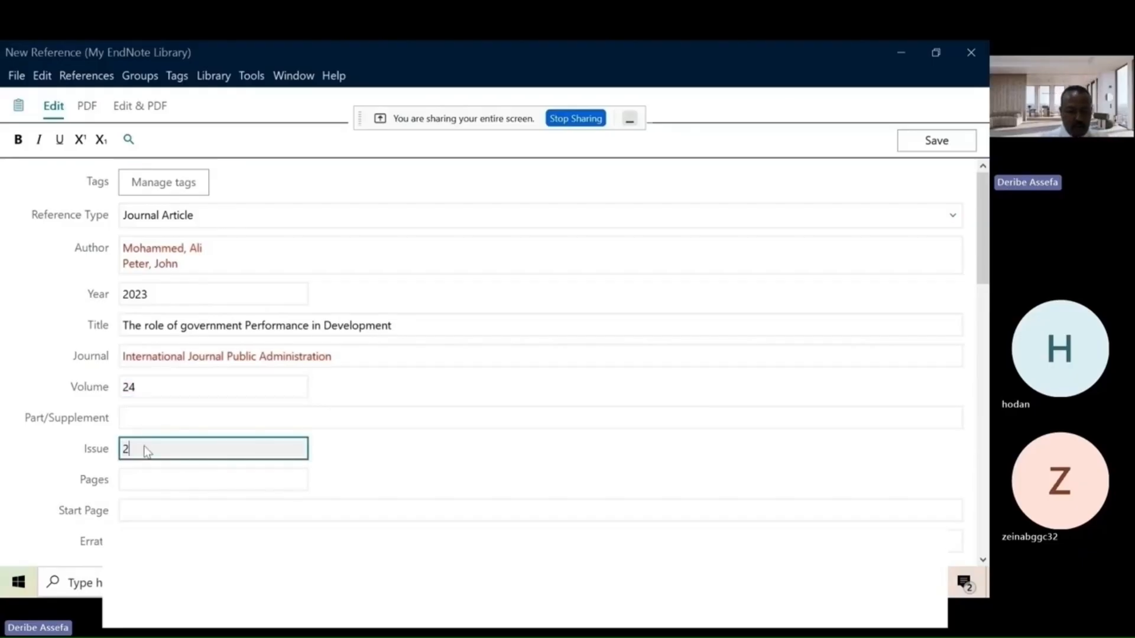
pyautogui.click(141, 481)
pyautogui.write('134')
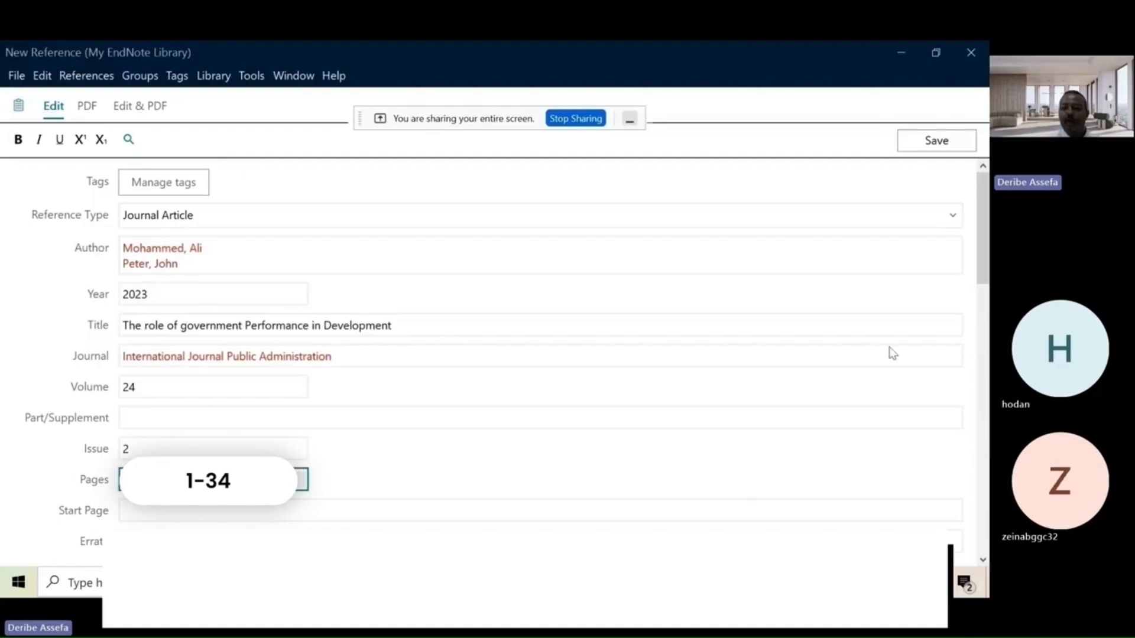
pyautogui.click(916, 145)
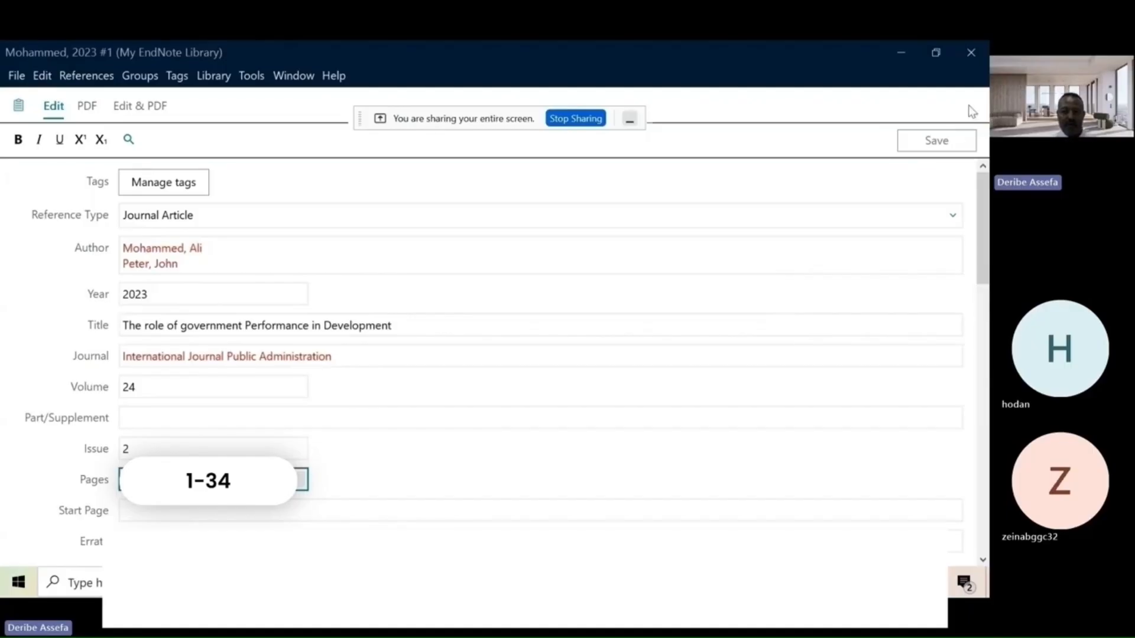
pyautogui.click(970, 52)
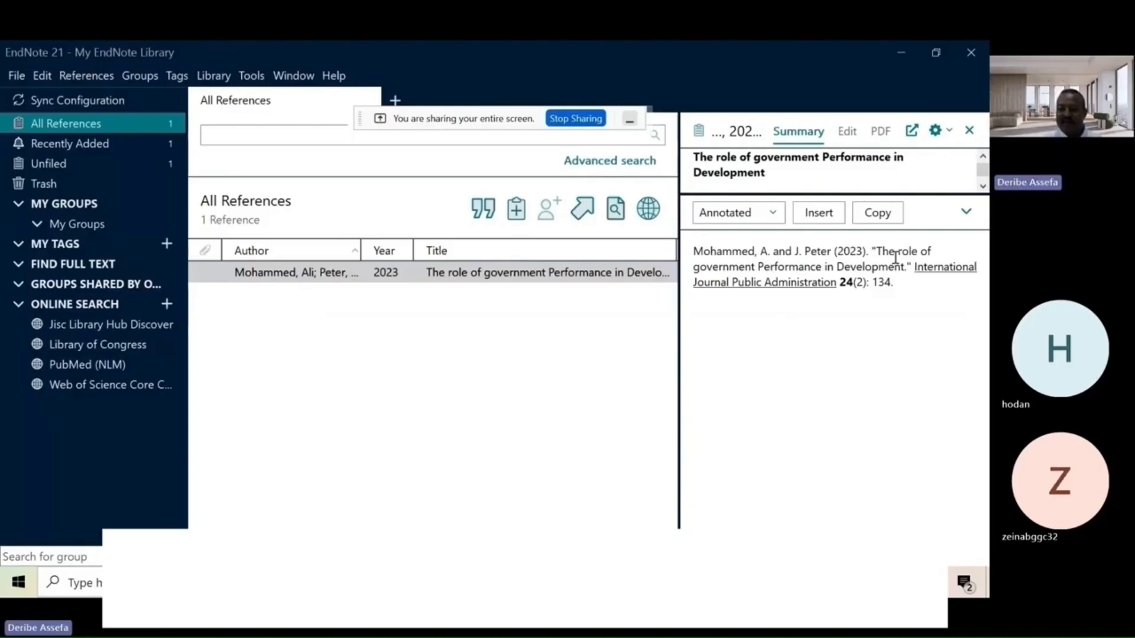
# Change the citation preview style of the saved reference to APA 7th
pyautogui.click(967, 214)
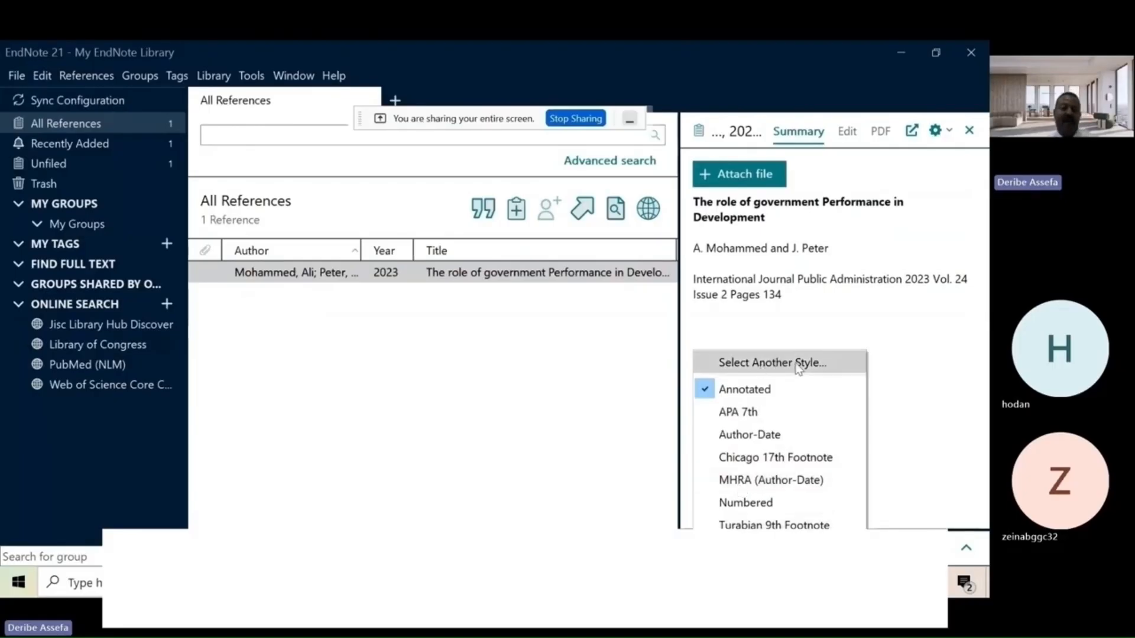
pyautogui.click(708, 417)
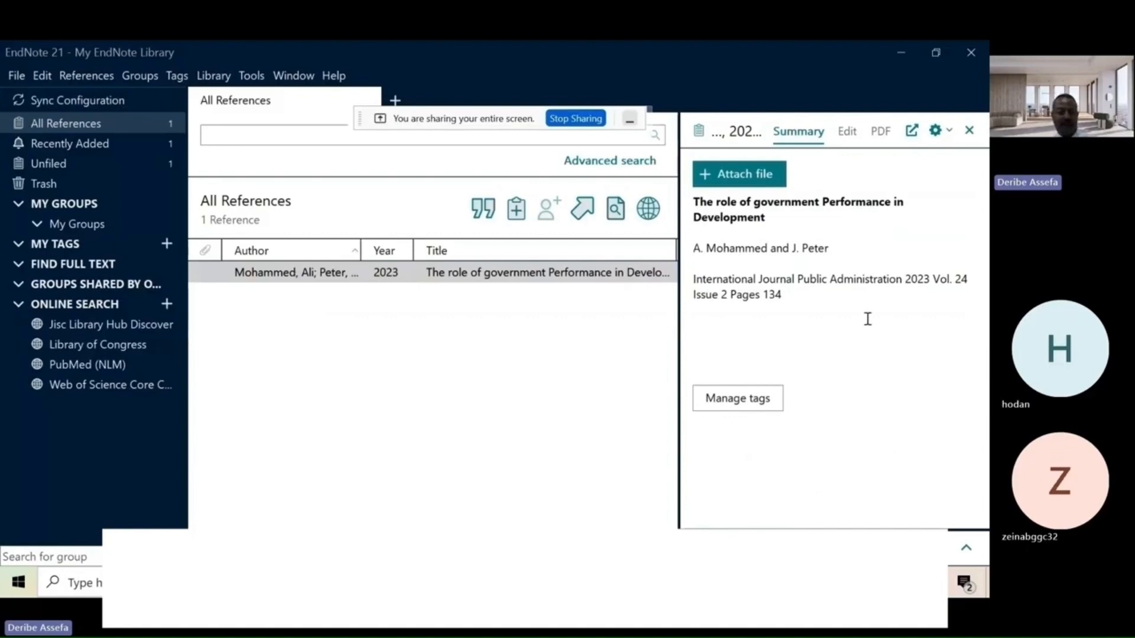
pyautogui.click(948, 512)
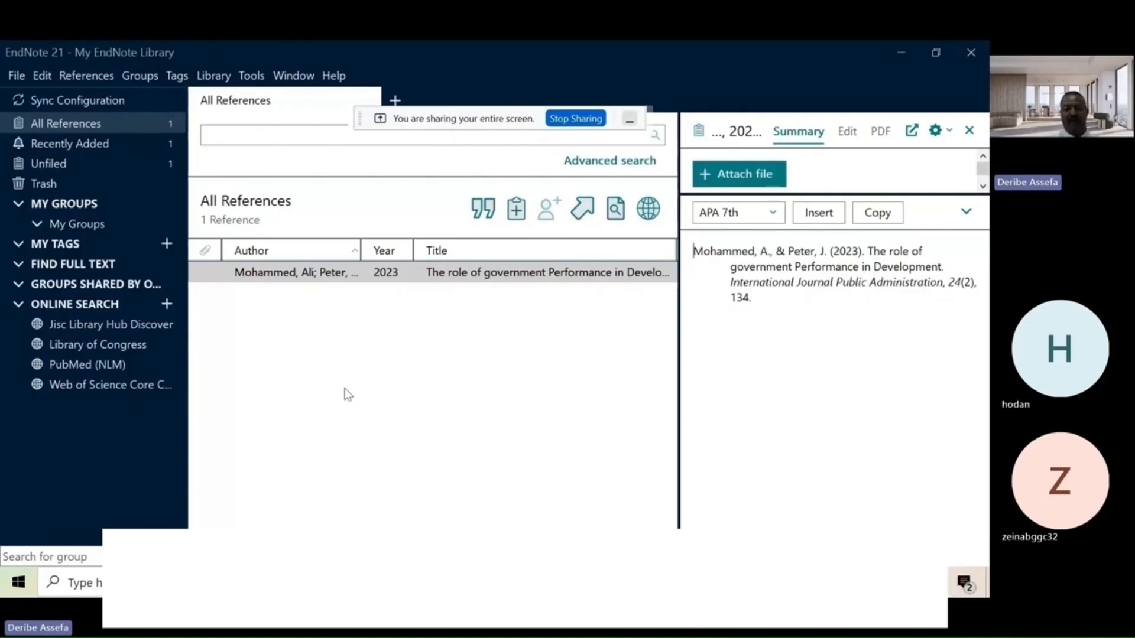
# Switch to Google Scholar in the browser and search for "Government performance and political trust", looking through the results
pyautogui.hotkey('alt', 'Tab')
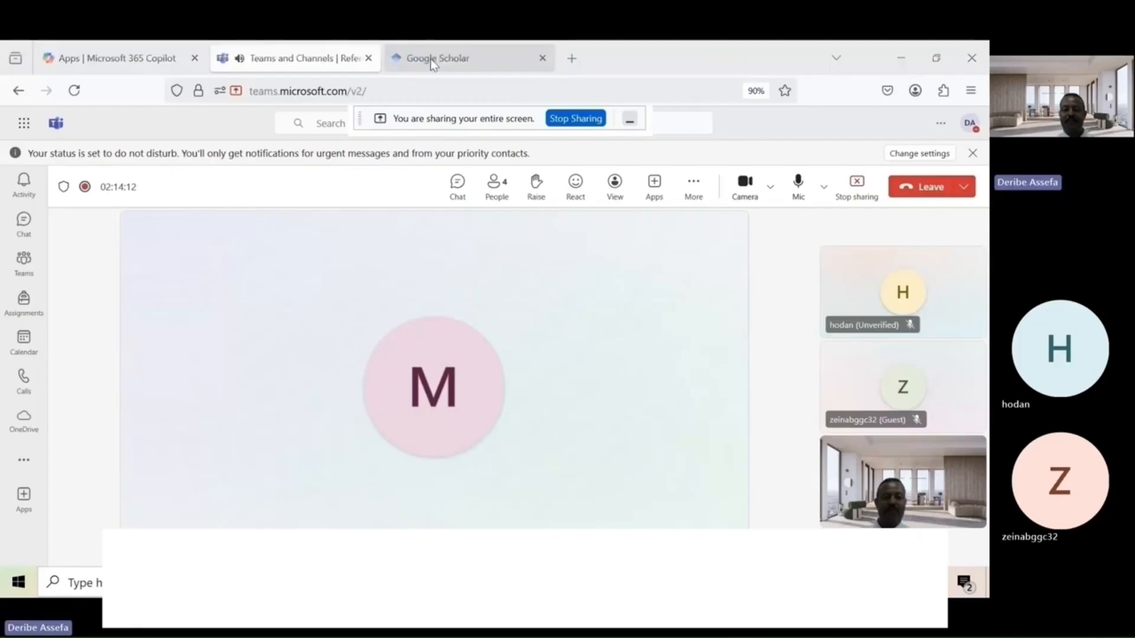
pyautogui.click(430, 59)
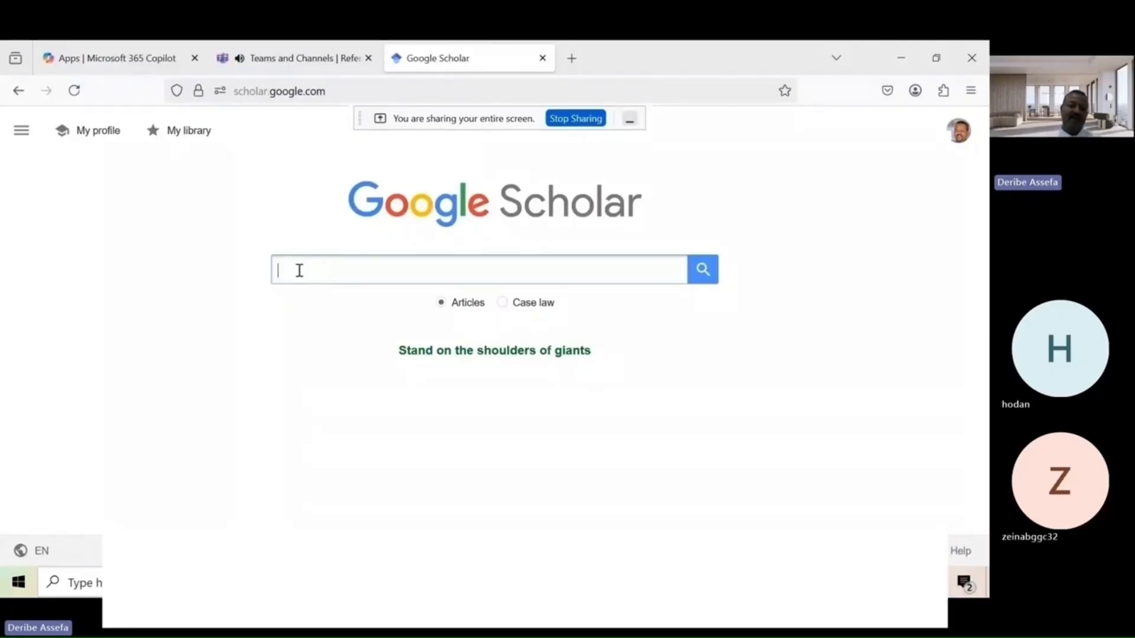
pyautogui.write('Government performance and political trust')
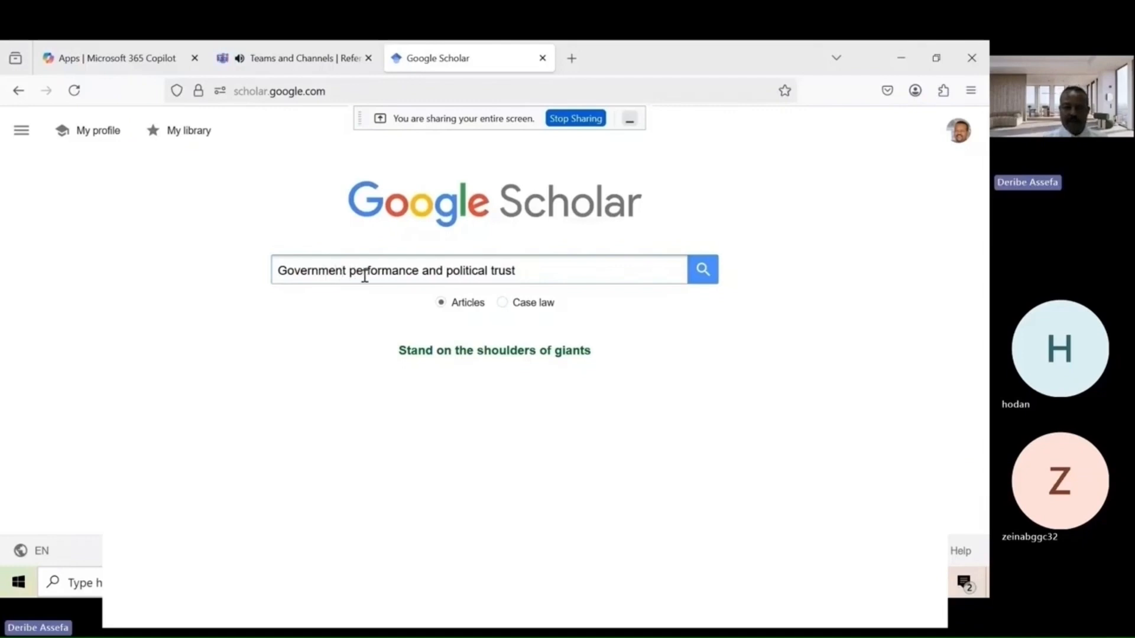
pyautogui.click(706, 276)
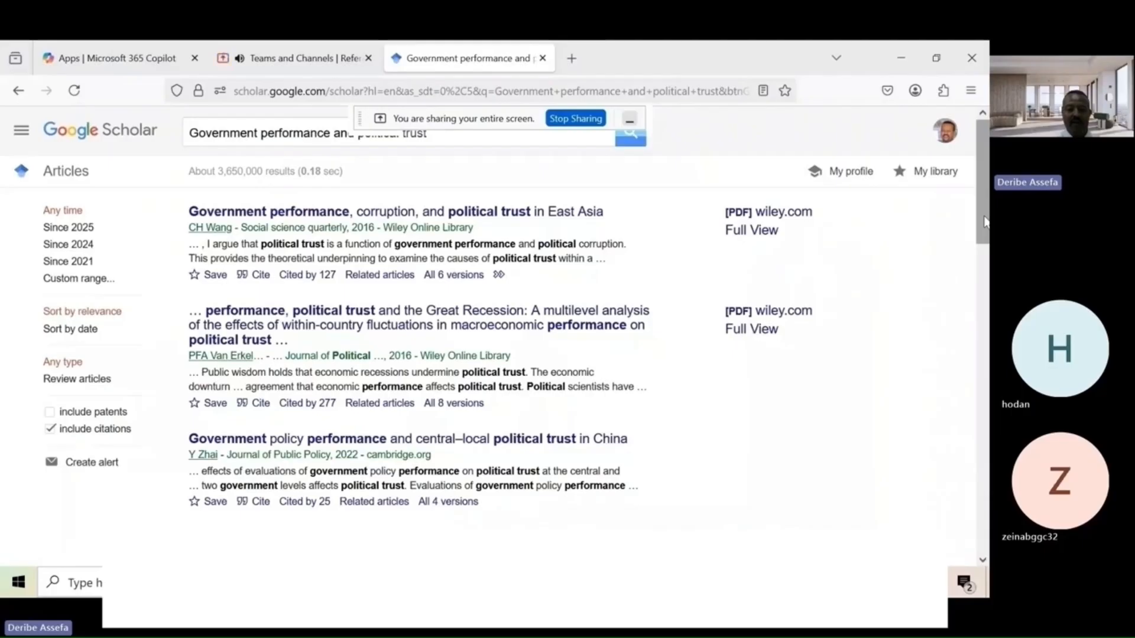
pyautogui.scroll(-10, 984, 221)
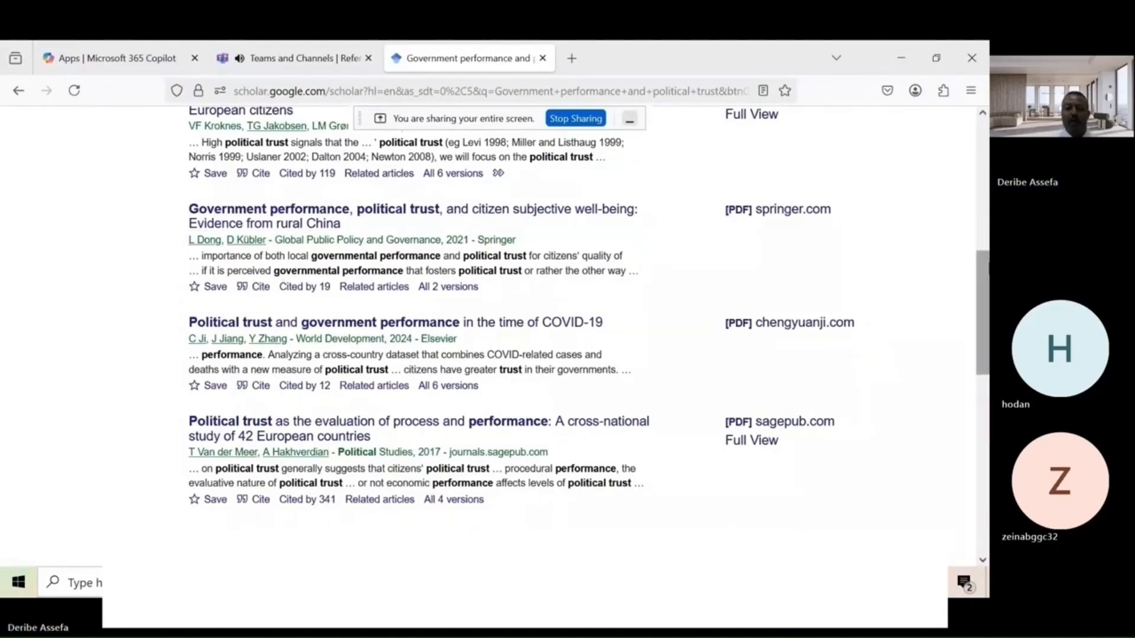
pyautogui.moveTo(985, 277); pyautogui.dragTo(985, 148)
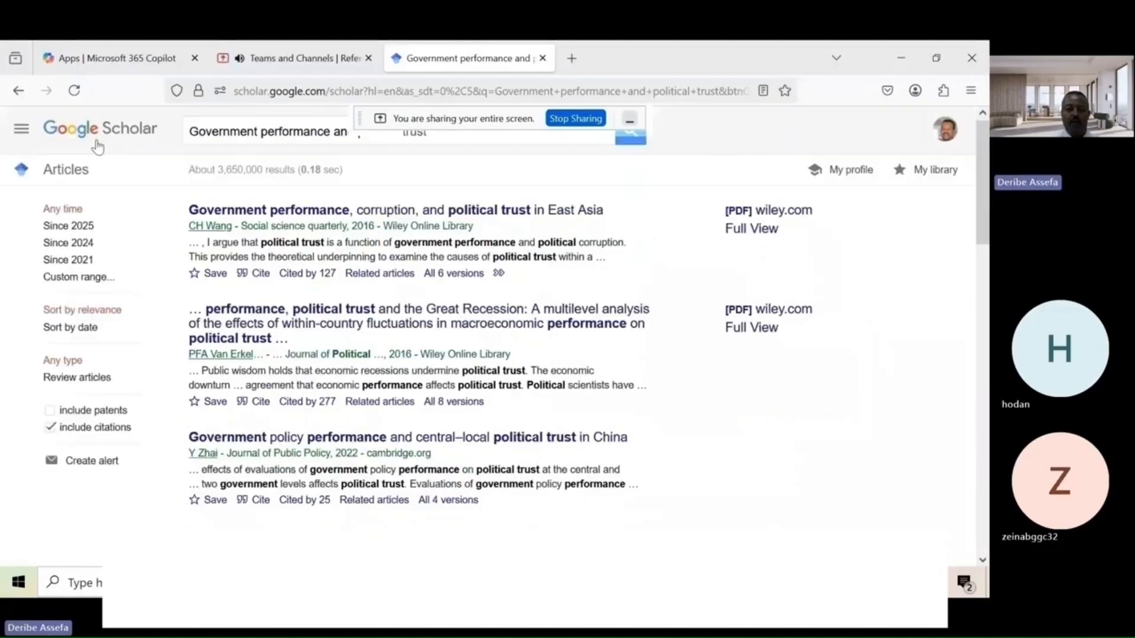
# Configure Google Scholar's bibliography manager setting to show links for importing citations into EndNote, and save the settings
pyautogui.click(20, 132)
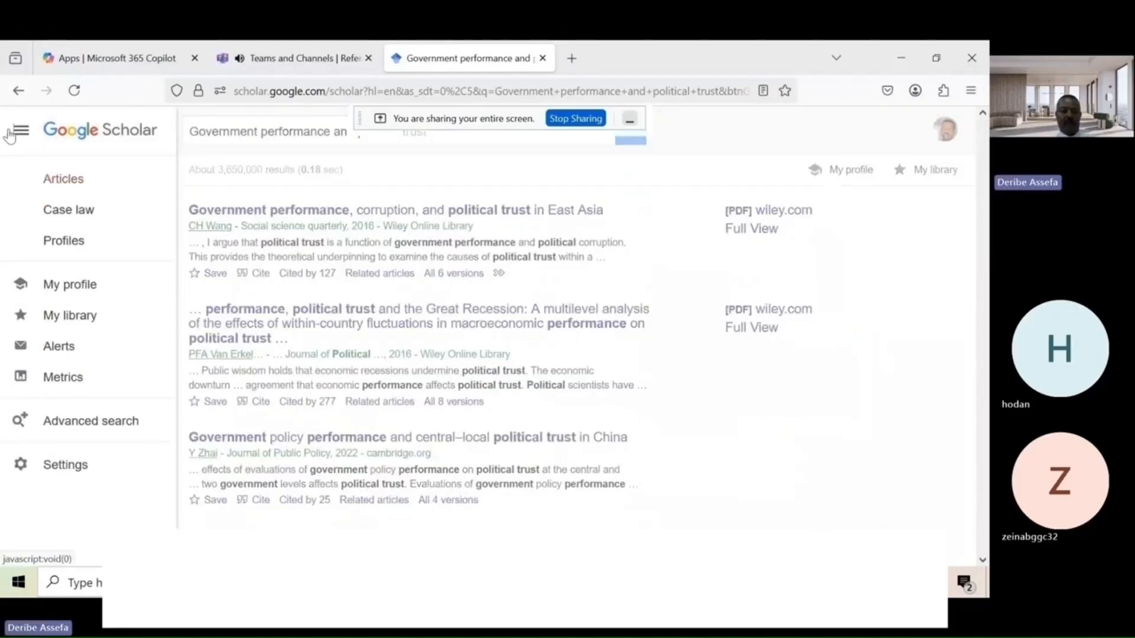
pyautogui.click(61, 465)
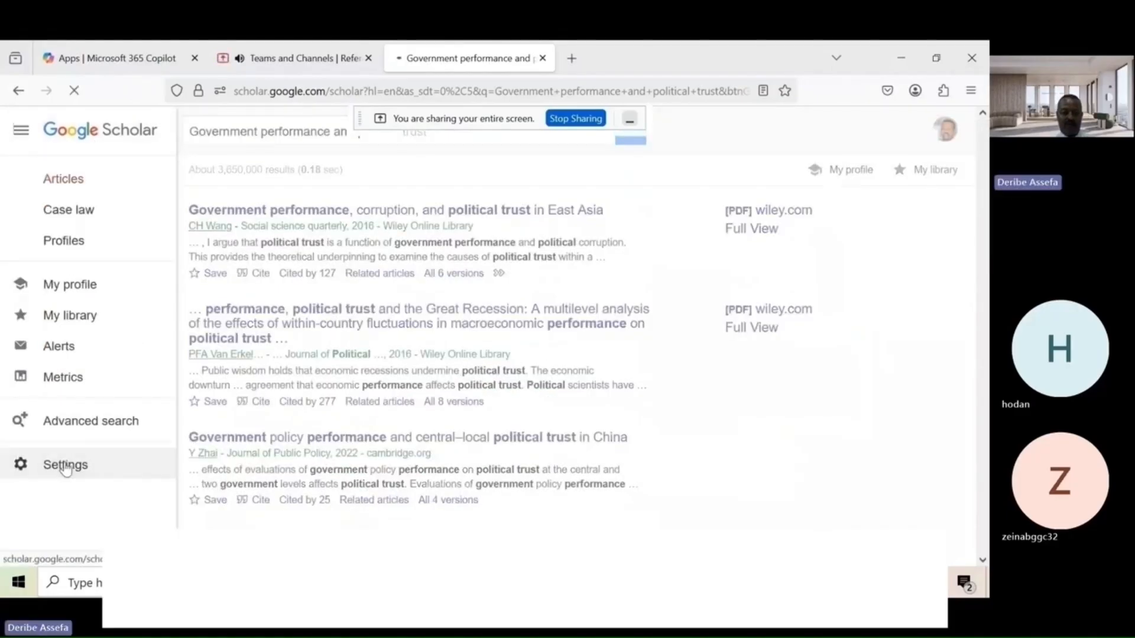
pyautogui.moveTo(979, 381); pyautogui.dragTo(975, 457)
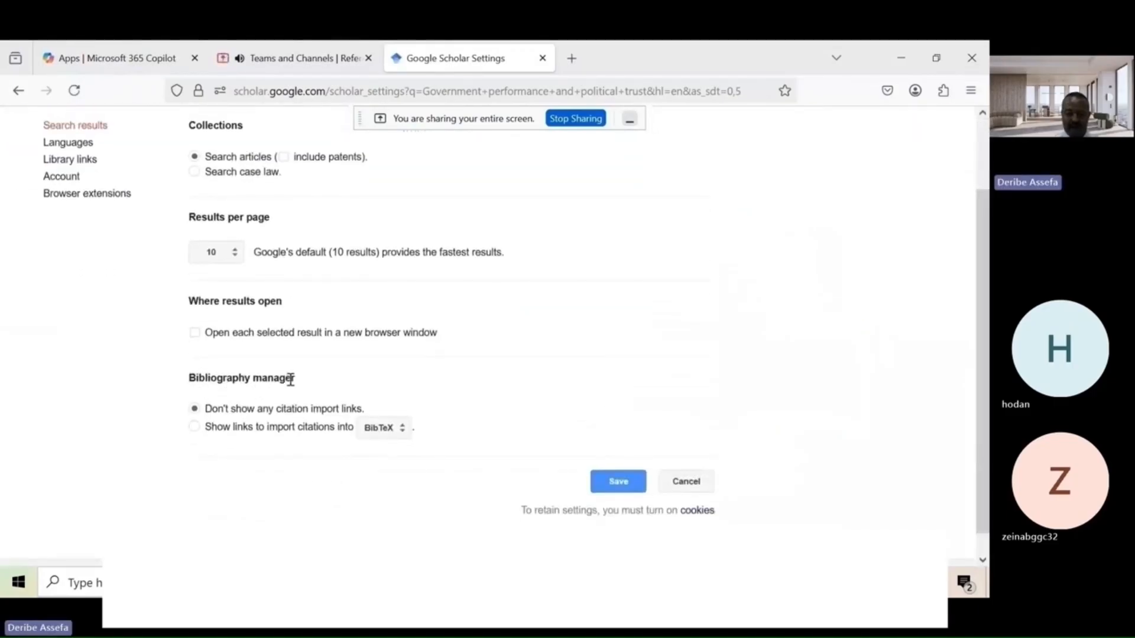
pyautogui.click(194, 427)
pyautogui.click(389, 430)
pyautogui.click(384, 450)
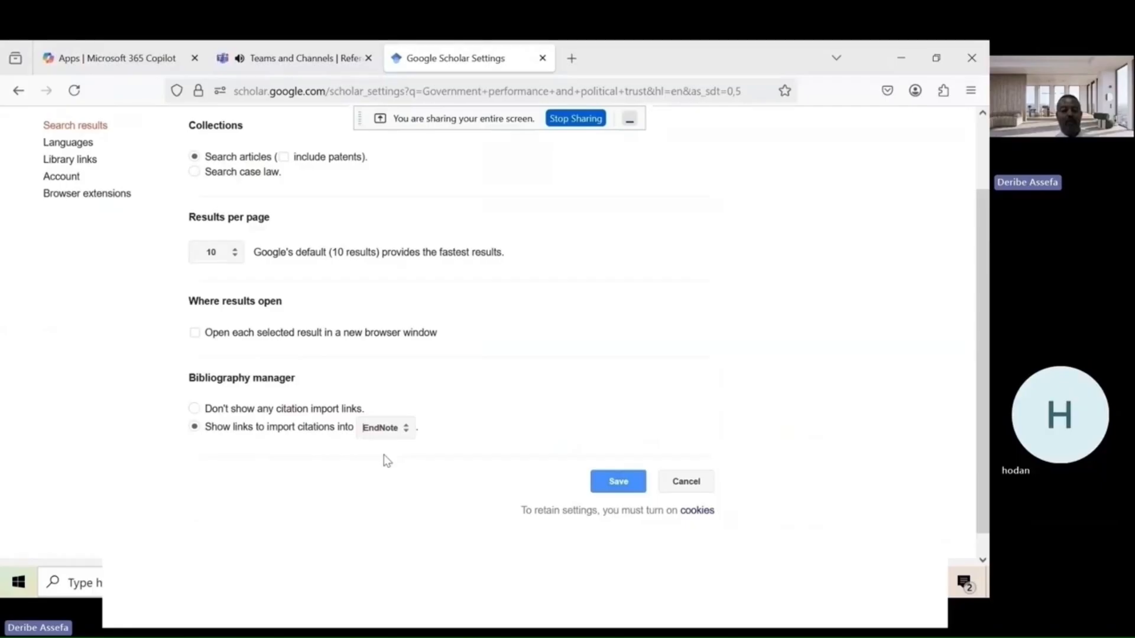
pyautogui.click(618, 482)
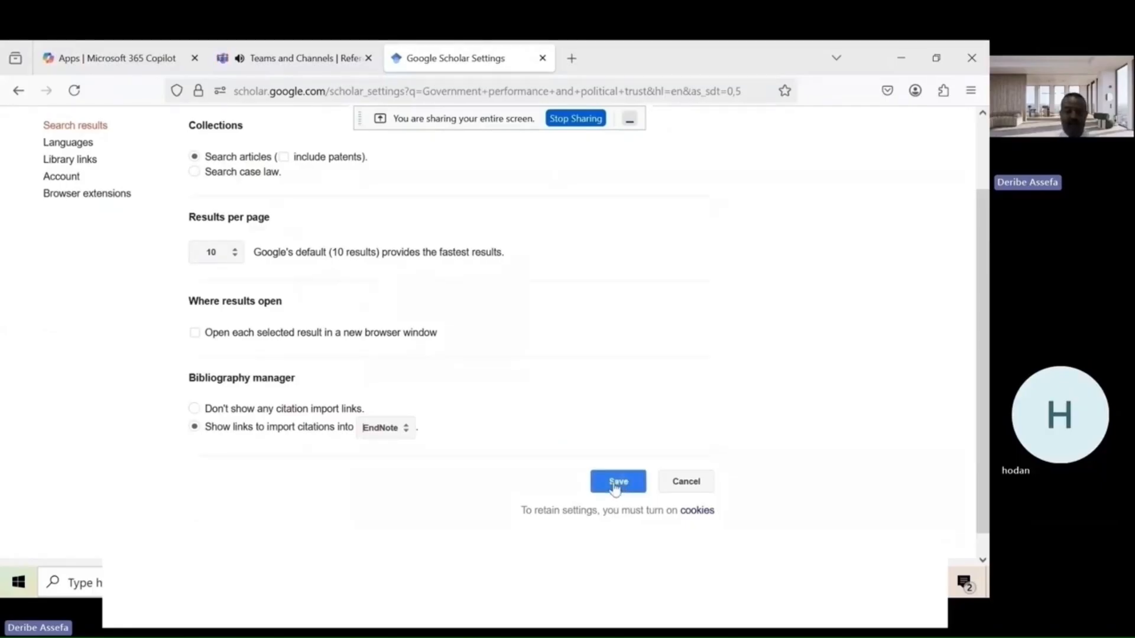
# Import the 2021 article on government performance and citizen well-being in rural China into EndNote and display all references
pyautogui.scroll(-5, 536, 347)
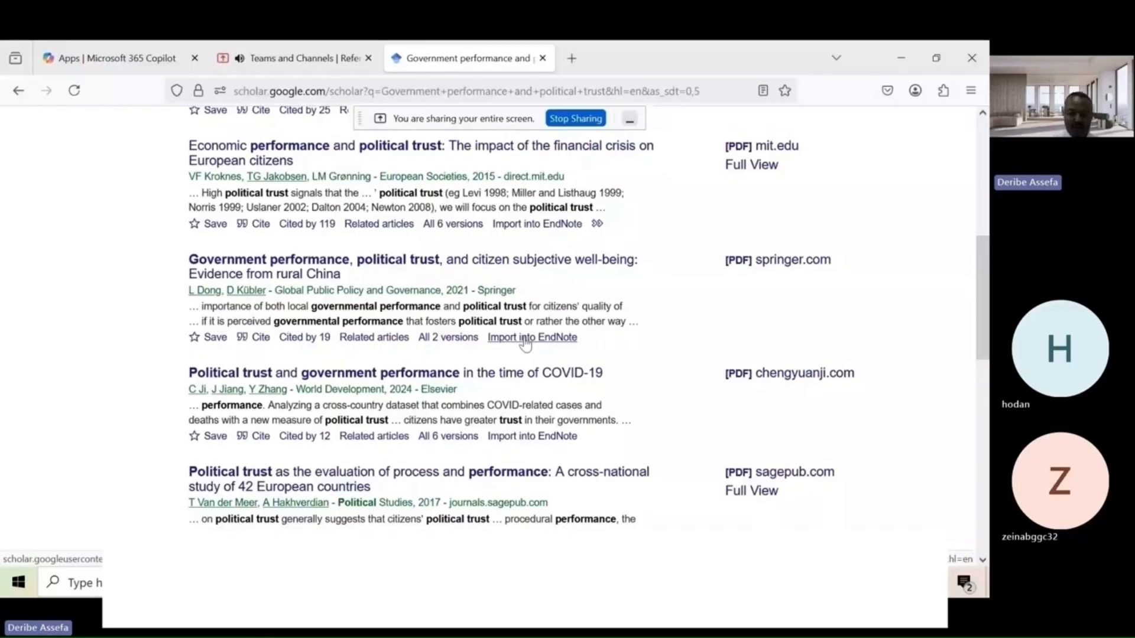
pyautogui.click(525, 342)
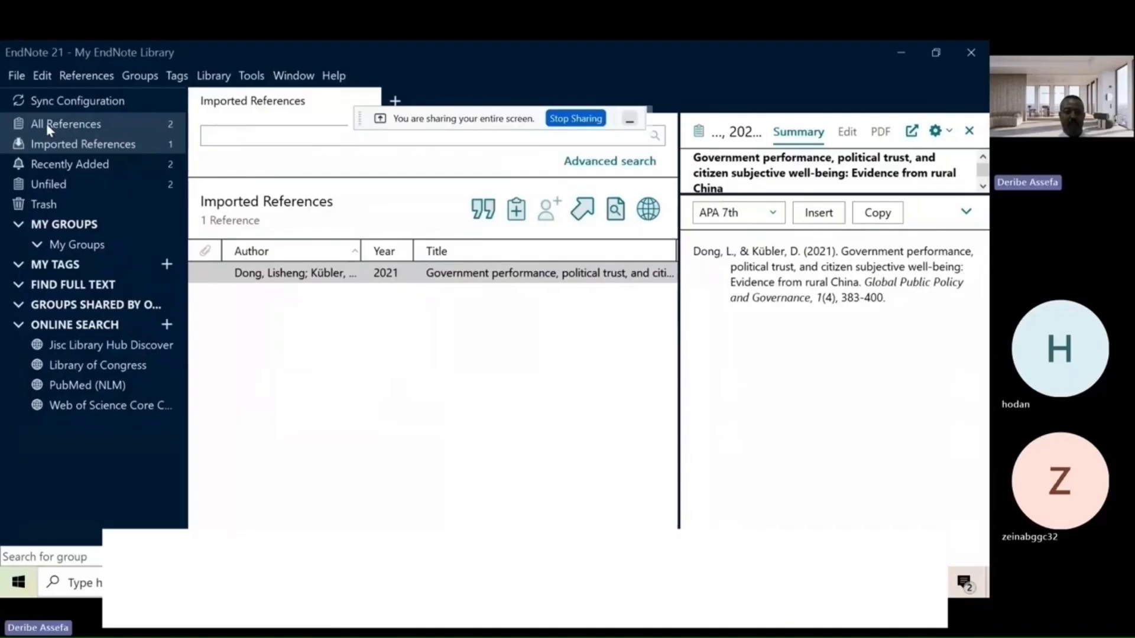
pyautogui.click(83, 145)
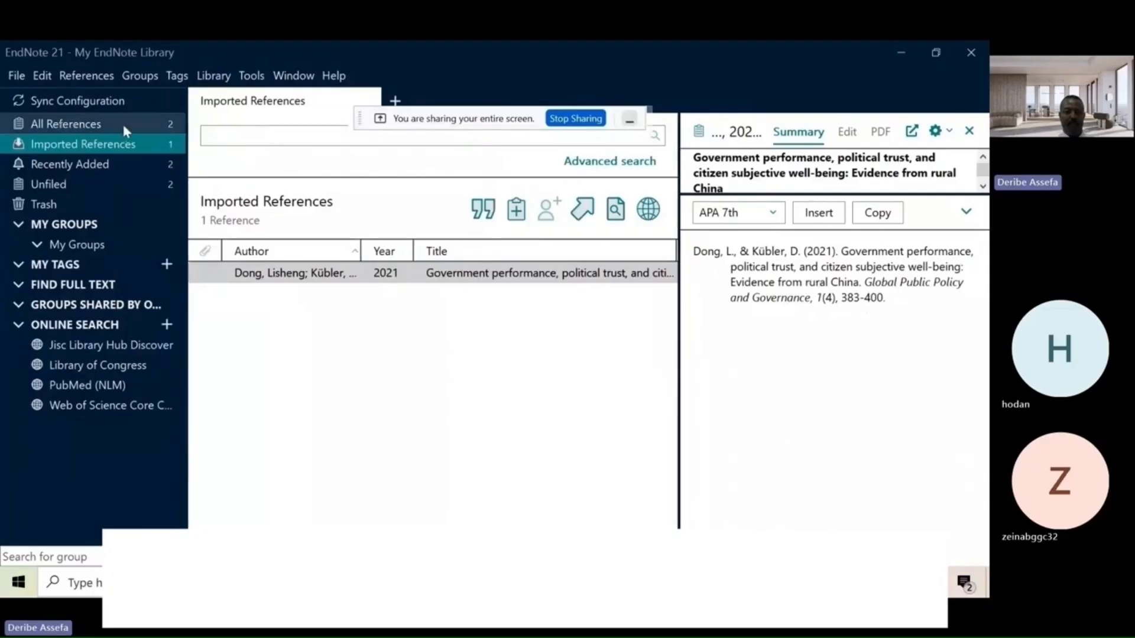
pyautogui.click(102, 127)
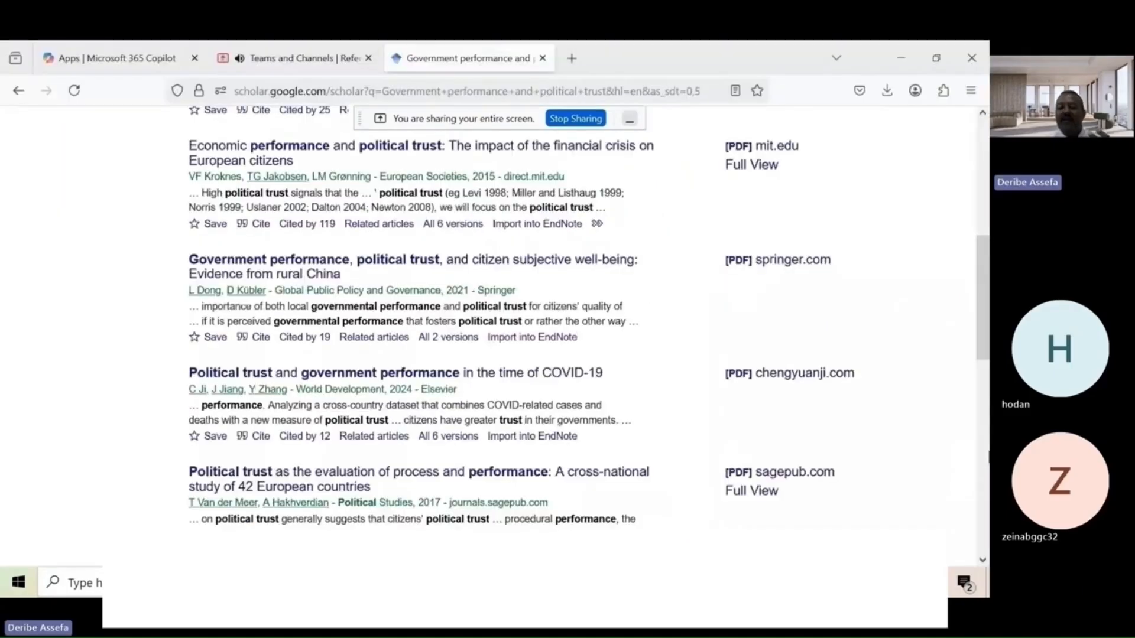
# Import the article "Political Trust, Individual-level Characteristics and Institutional Performance" from Google Scholar into EndNote and show all references
pyautogui.click(308, 499)
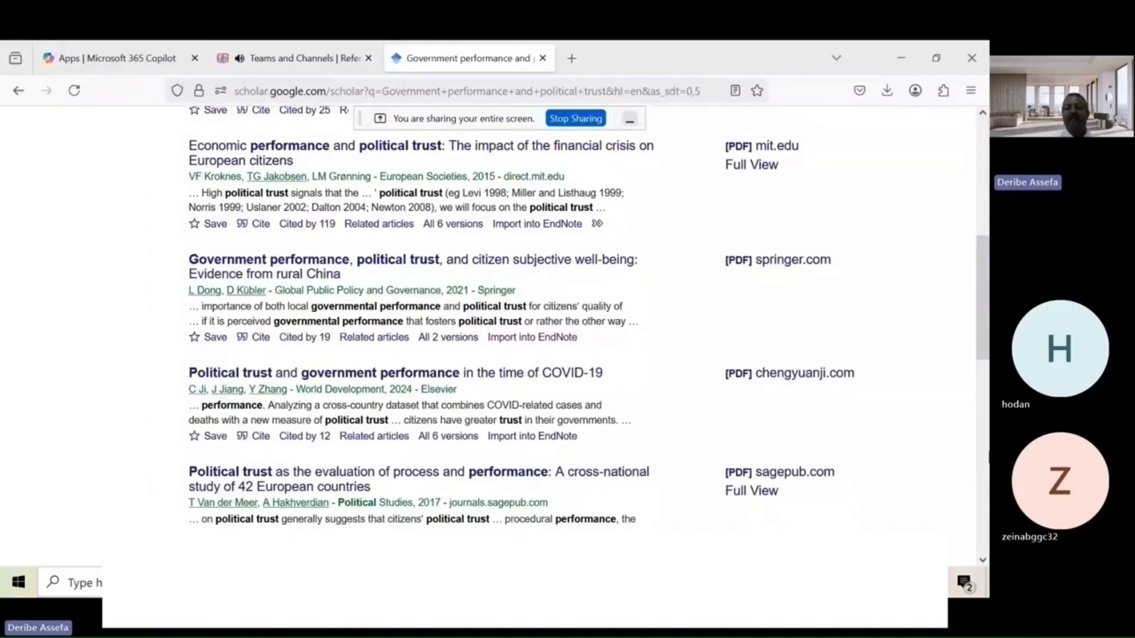
pyautogui.scroll(-2, 982, 346)
pyautogui.moveTo(983, 345); pyautogui.dragTo(980, 427)
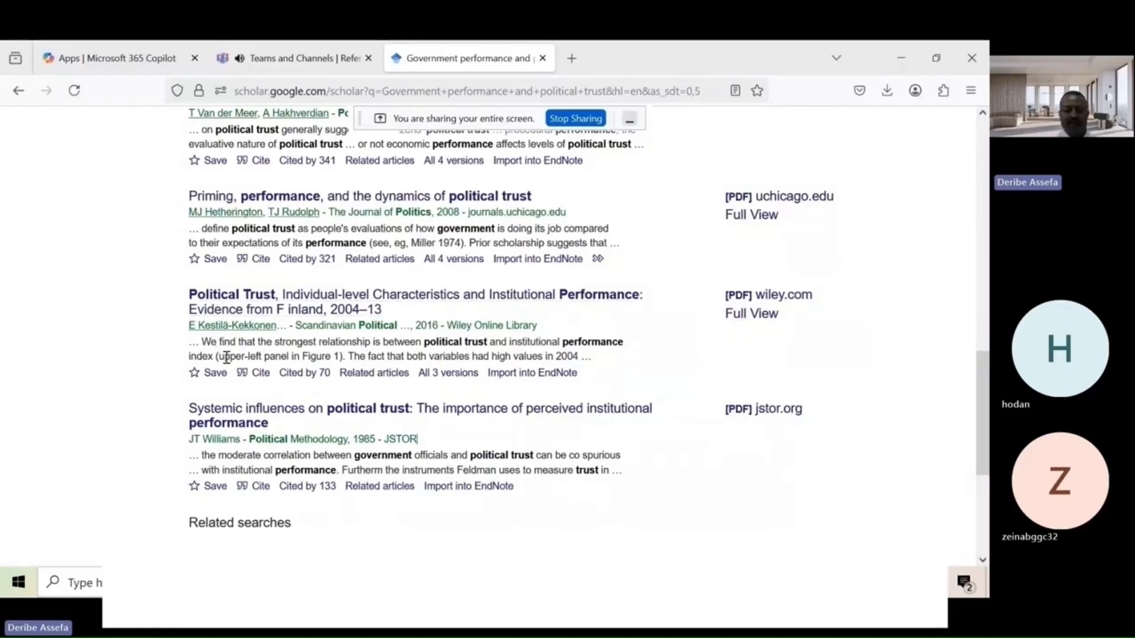
pyautogui.click(539, 373)
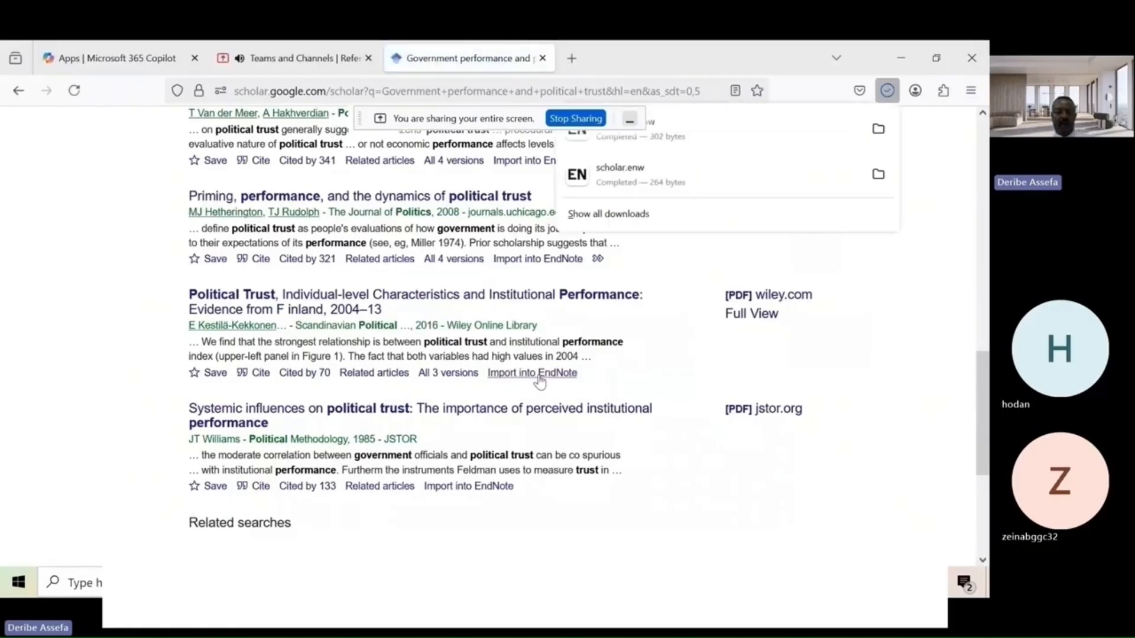
pyautogui.click(682, 145)
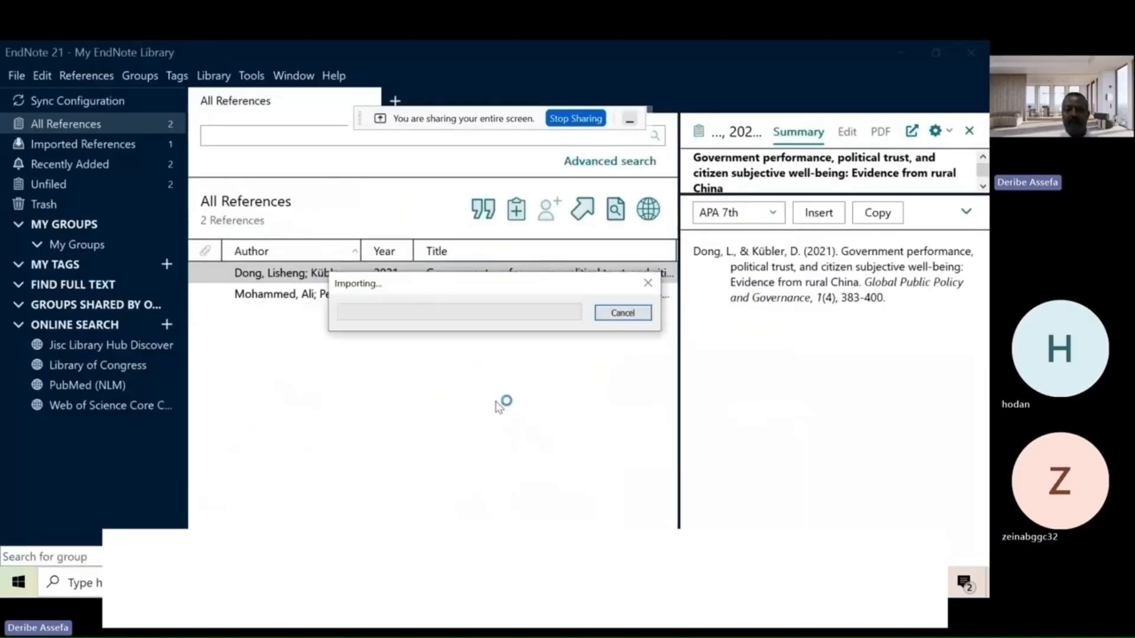
pyautogui.click(69, 125)
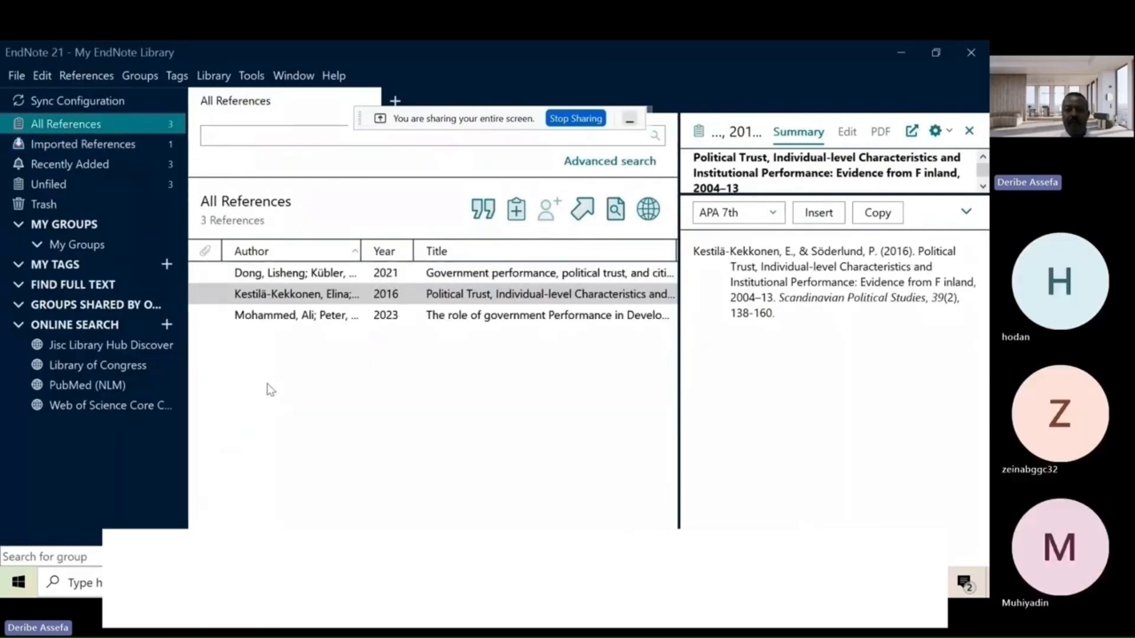
# Import the 2015 article "How do citizens evaluate public officials?" from the second page of Google Scholar results into EndNote and show all references
pyautogui.click(395, 582)
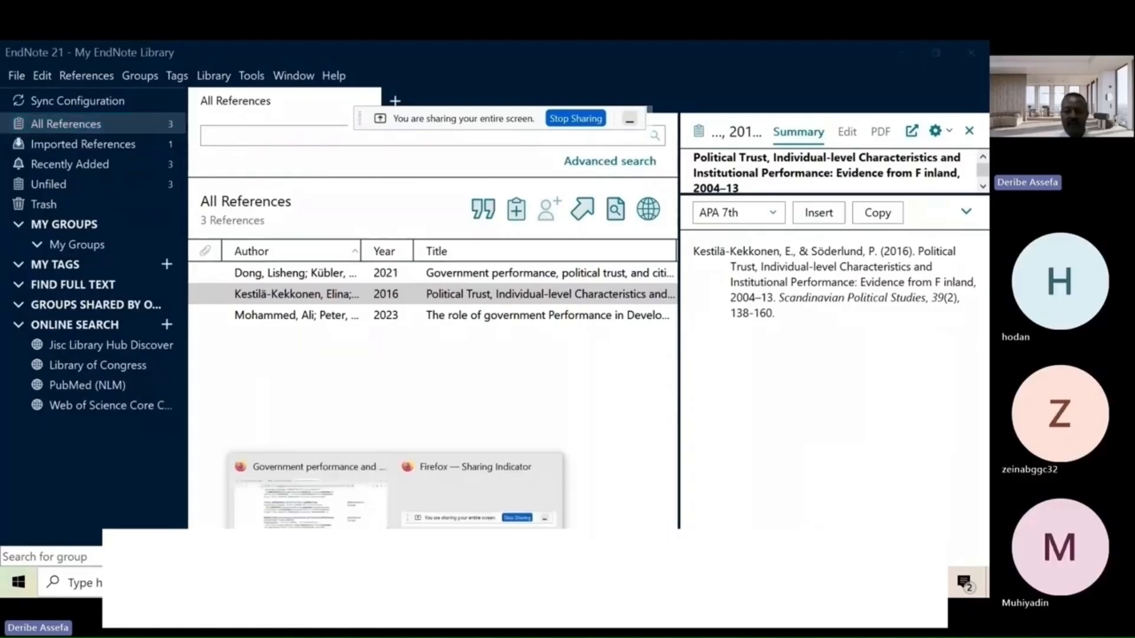
pyautogui.click(308, 496)
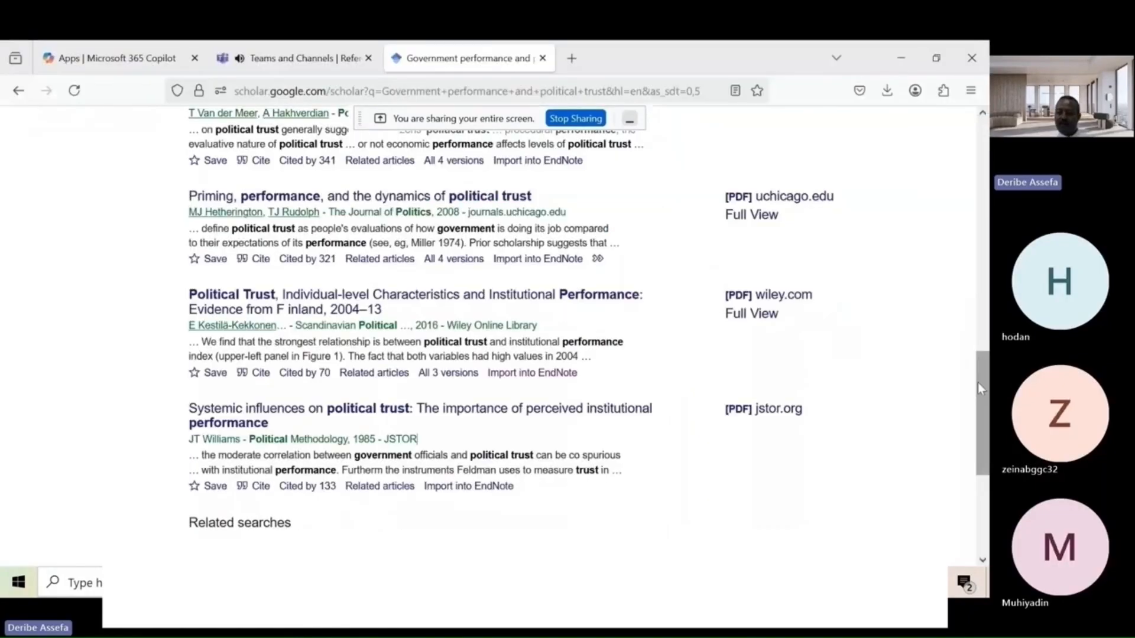
pyautogui.moveTo(977, 382); pyautogui.dragTo(979, 491)
pyautogui.click(370, 498)
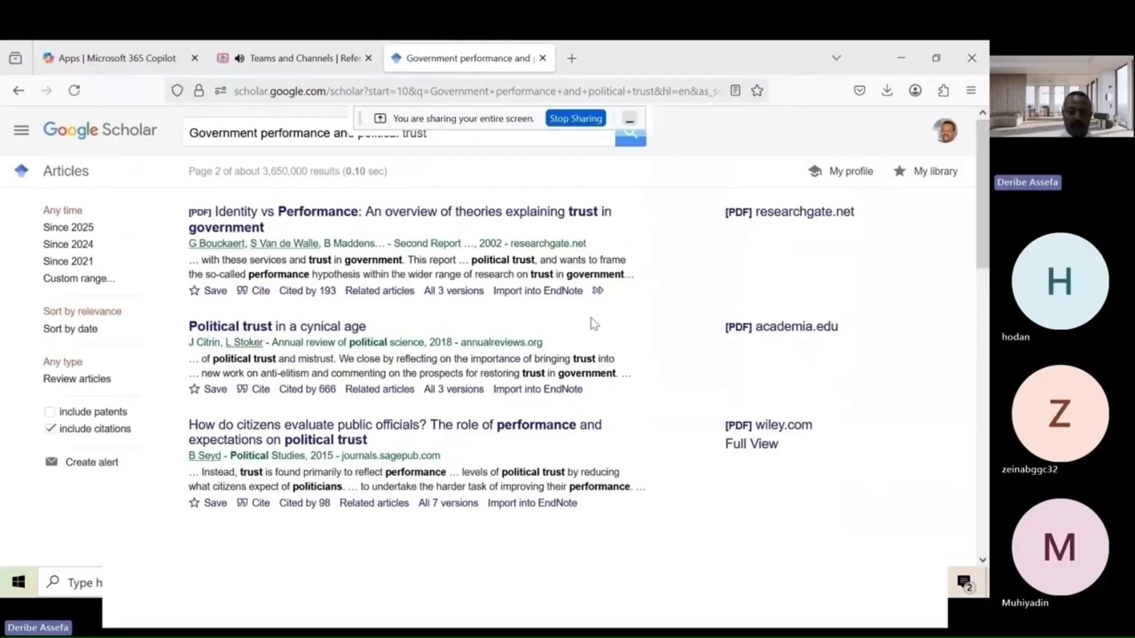
pyautogui.scroll(-3, 390, 315)
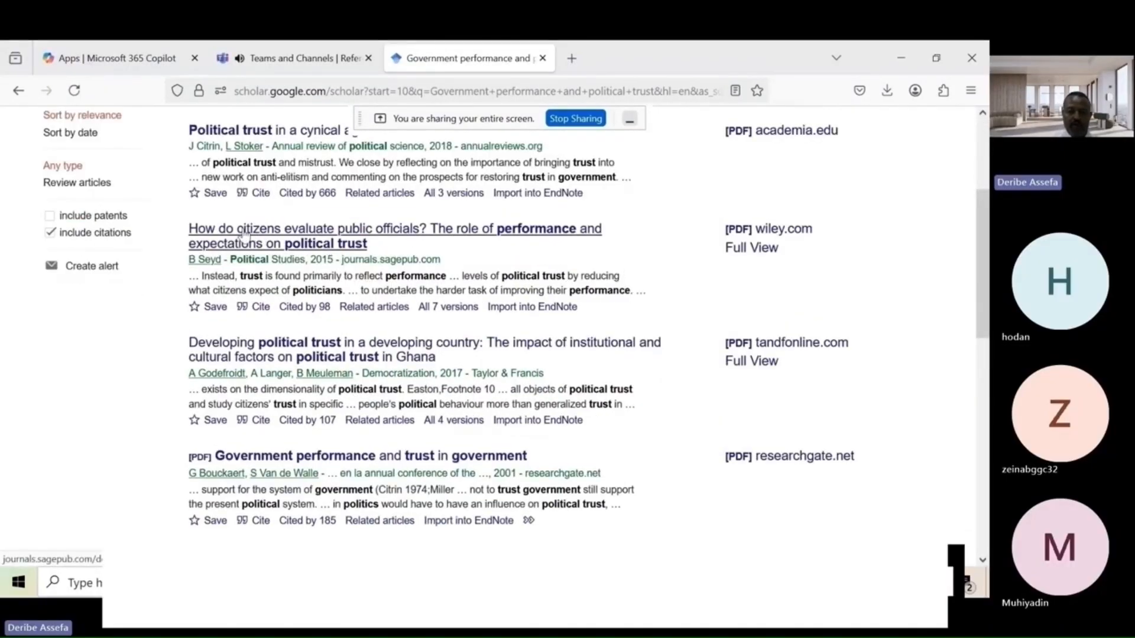
pyautogui.click(781, 230)
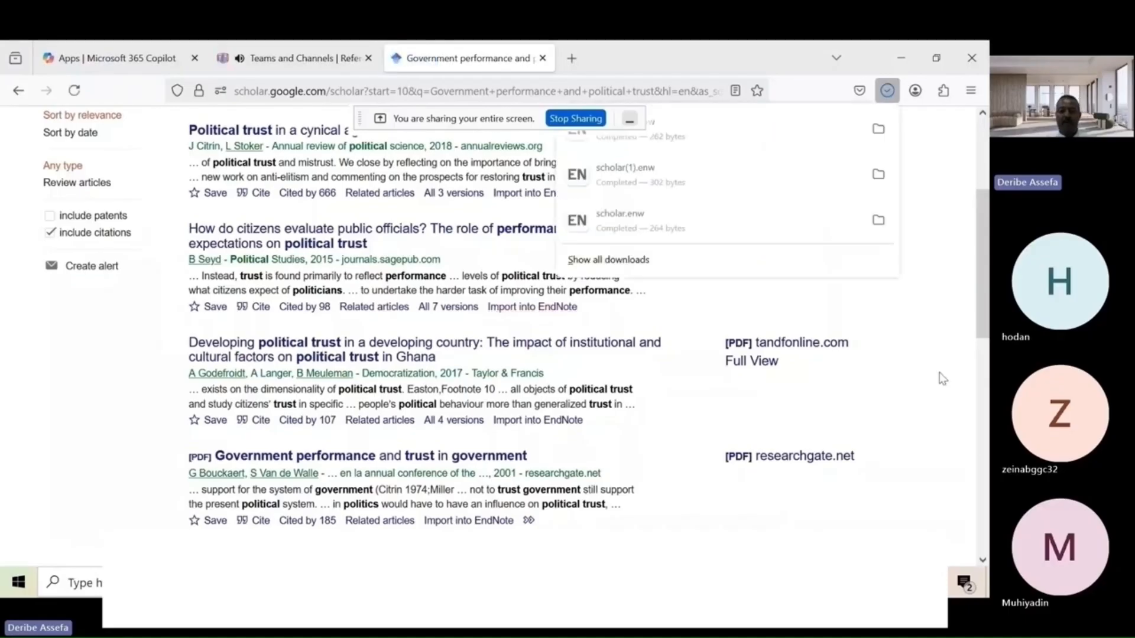
pyautogui.click(735, 141)
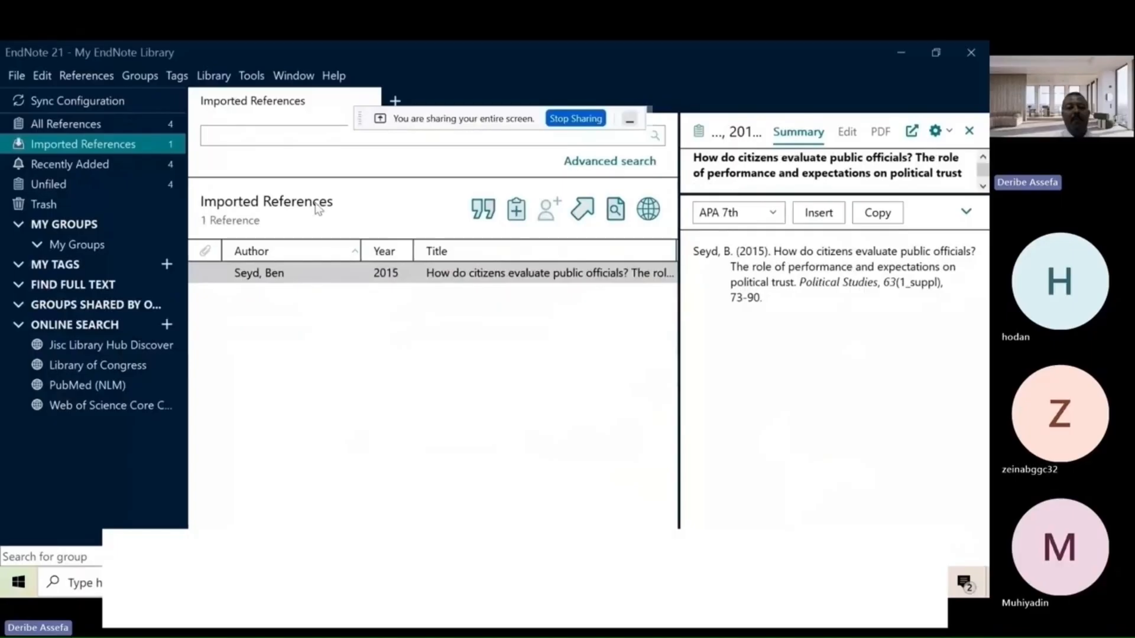
pyautogui.click(70, 123)
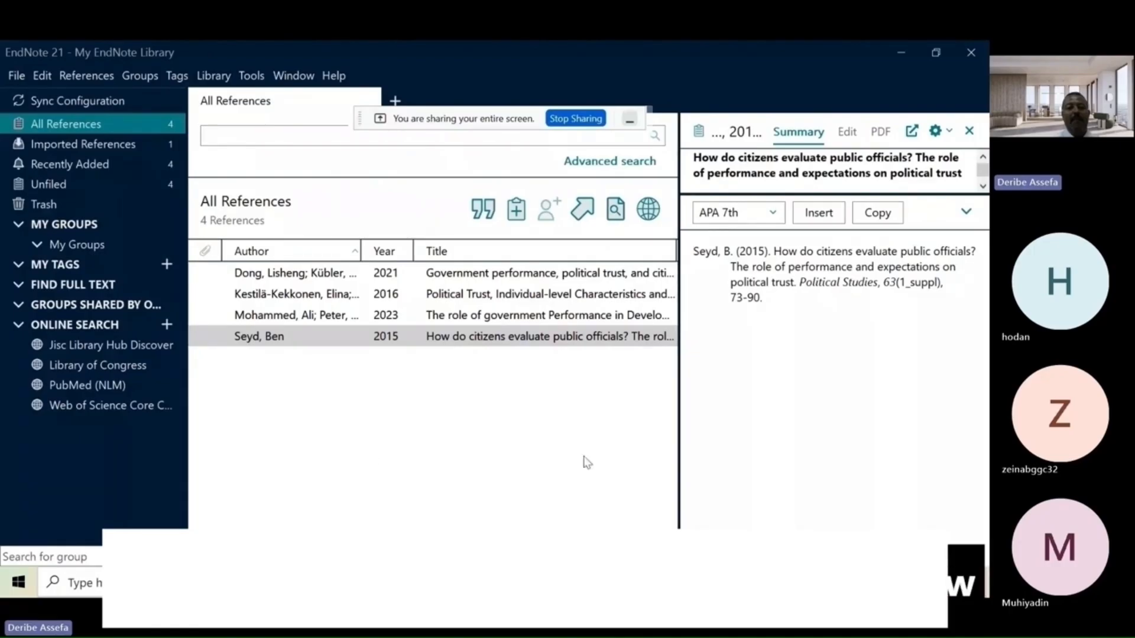
# Switch to the thesis document in WPS Writer and remove the stray opening parenthesis after "development" in the first Statement of the Problem paragraph
pyautogui.hotkey('alt', 'Tab')
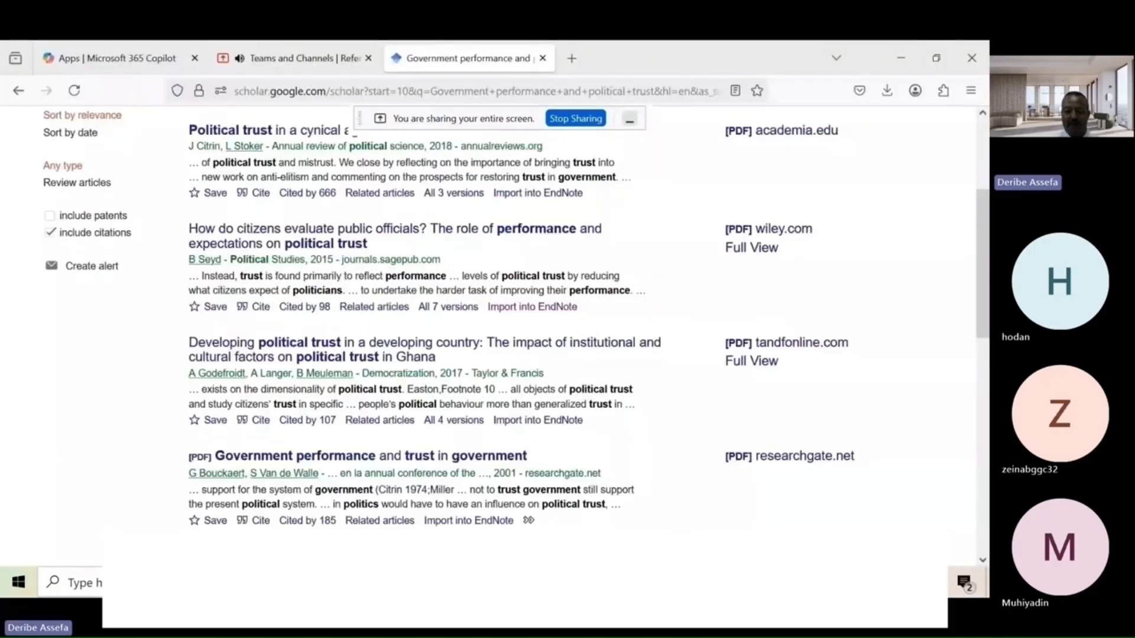
pyautogui.hotkey('alt', 'Tab')
pyautogui.scroll(-10, 670, 231)
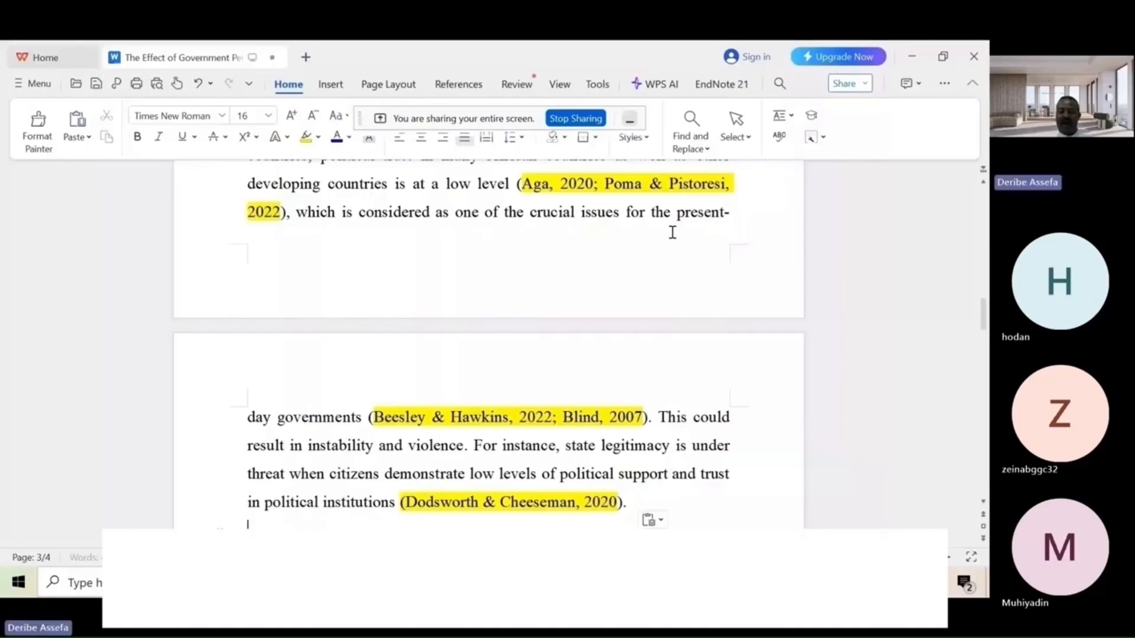
pyautogui.scroll(10, 672, 232)
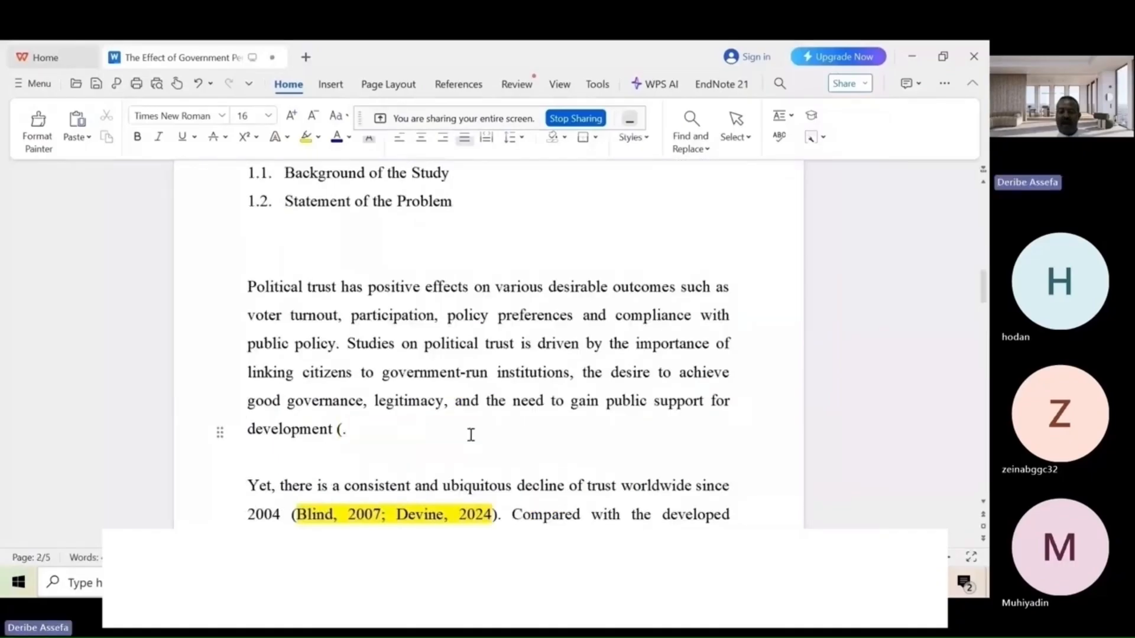
pyautogui.click(343, 430)
pyautogui.press('BackSpace')
pyautogui.moveTo(245, 287); pyautogui.dragTo(300, 324)
# Select the 2015 article on evaluating public officials in EndNote and insert it as a citation after "development" in the WPS Writer thesis
pyautogui.hotkey('alt', 'Tab')
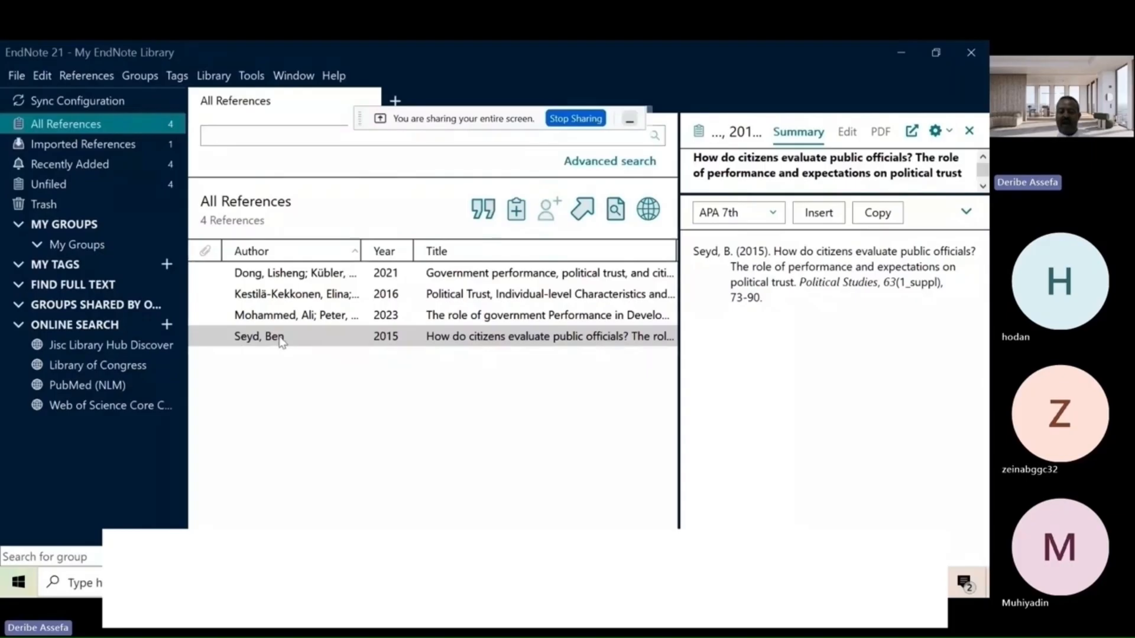
pyautogui.click(253, 341)
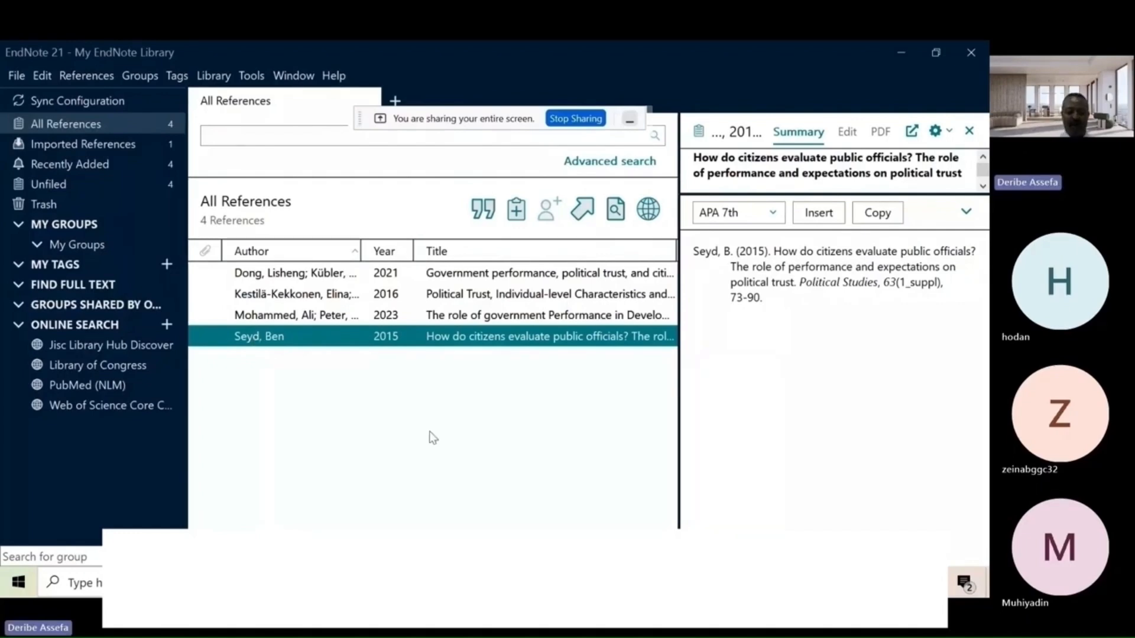
pyautogui.moveTo(434, 582)
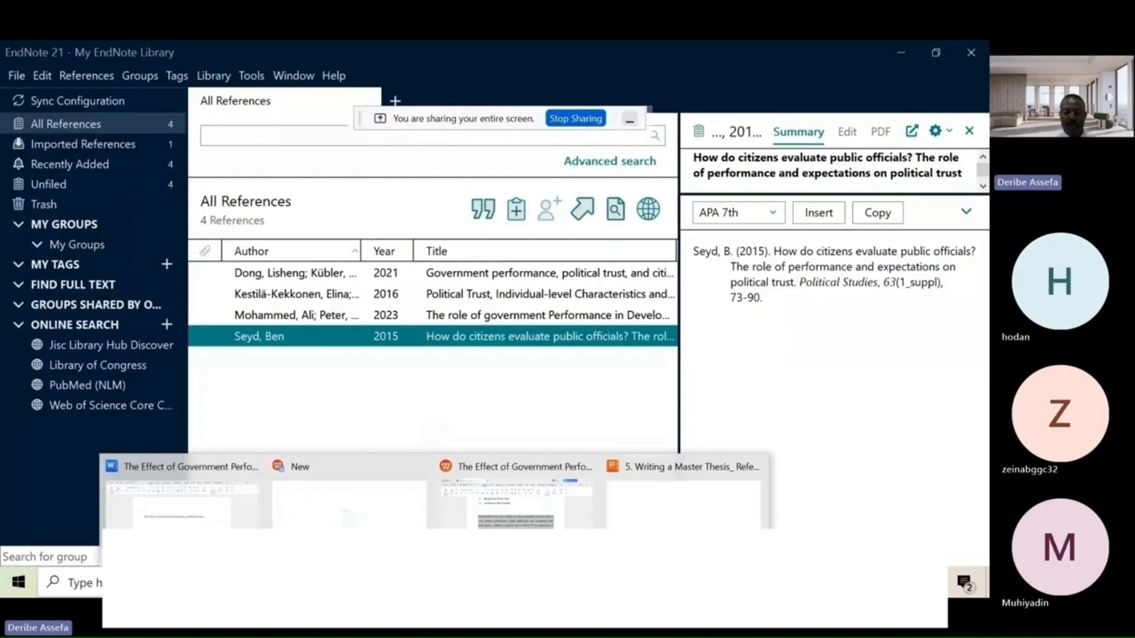
pyautogui.click(516, 497)
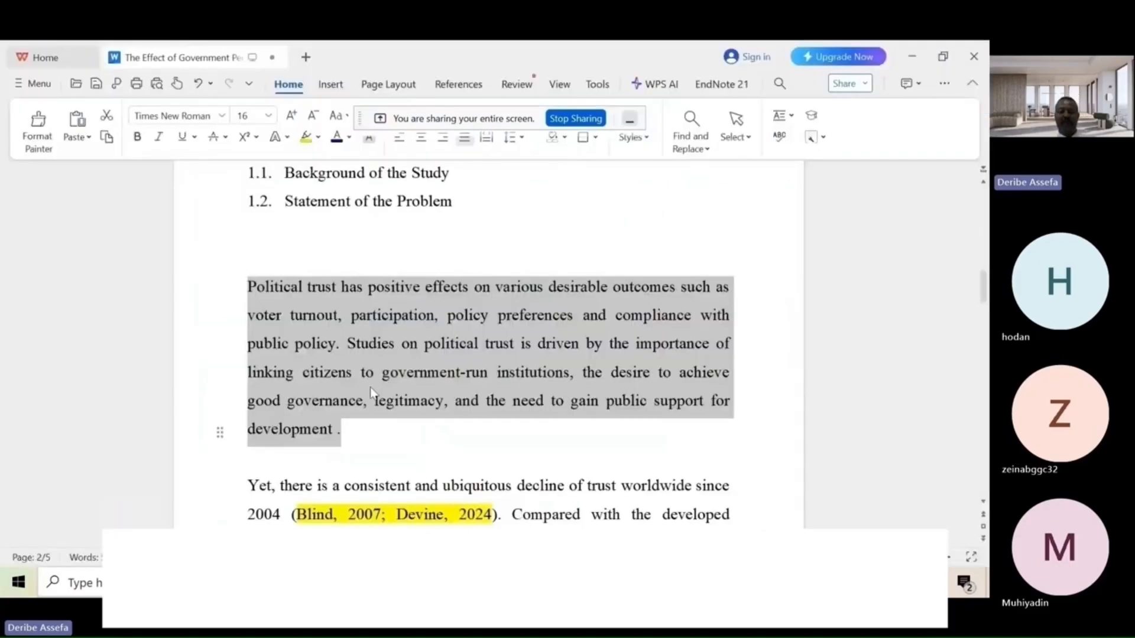
pyautogui.click(338, 429)
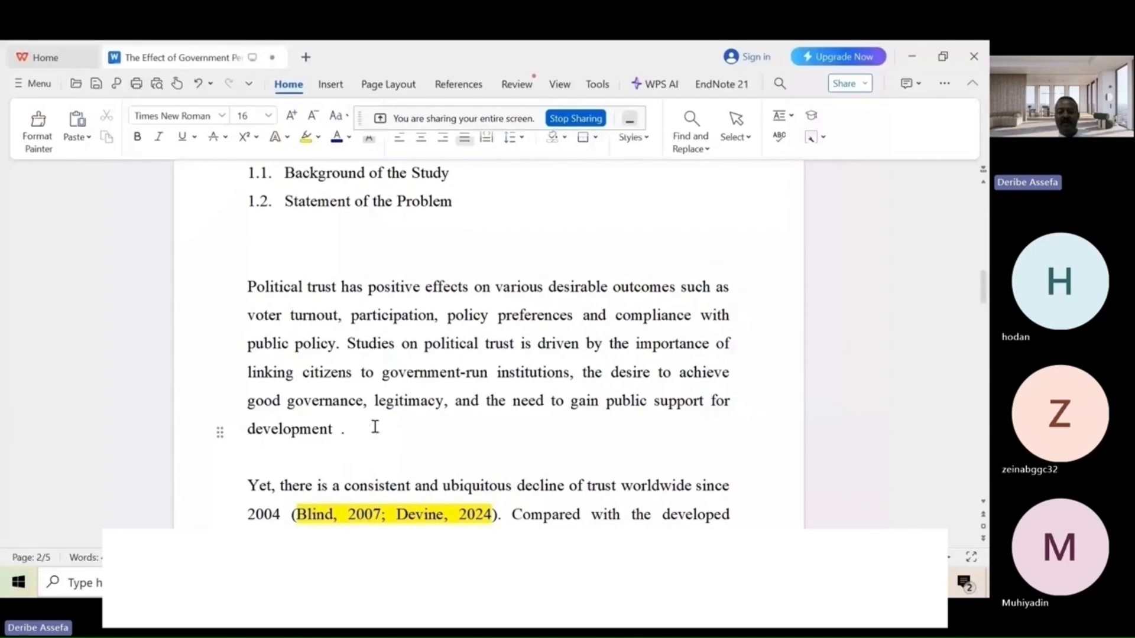
pyautogui.click(717, 86)
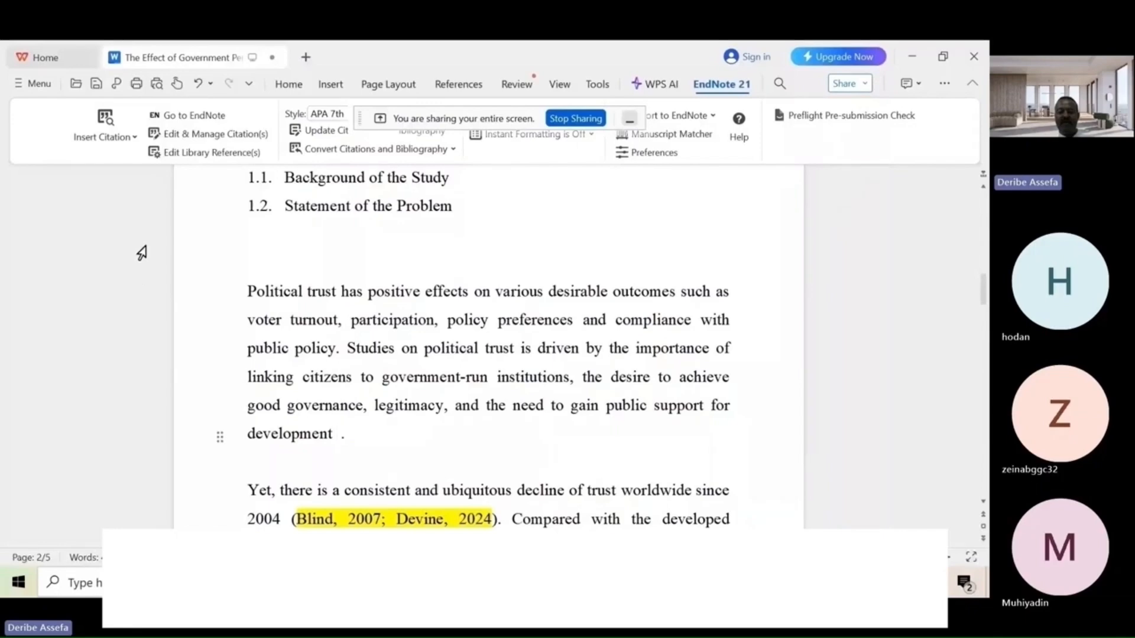
pyautogui.click(135, 138)
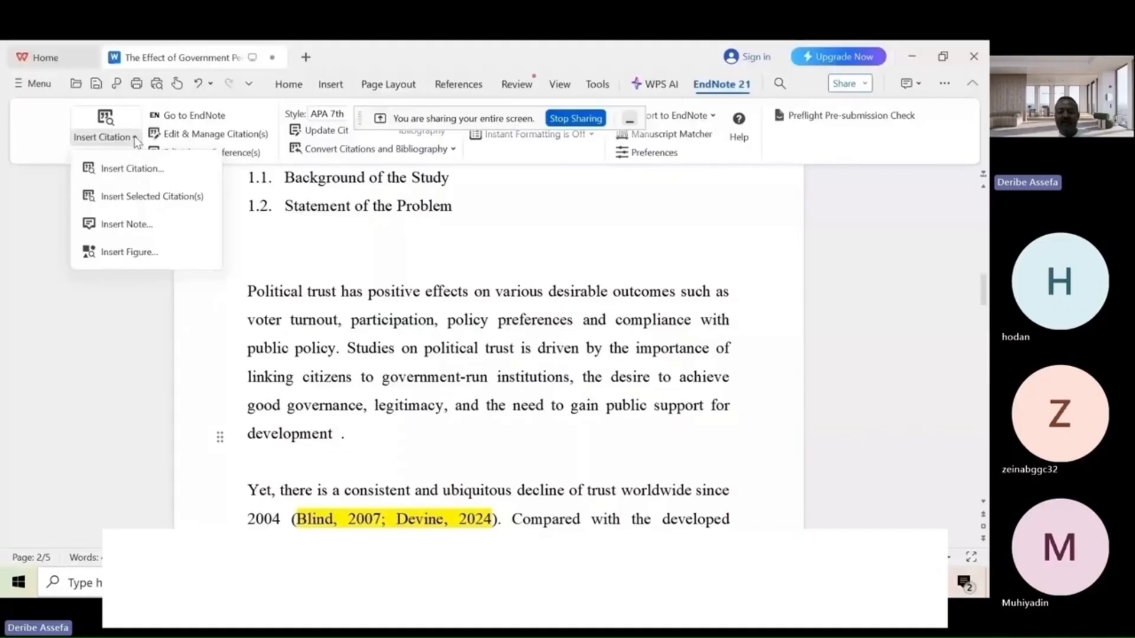
pyautogui.click(151, 196)
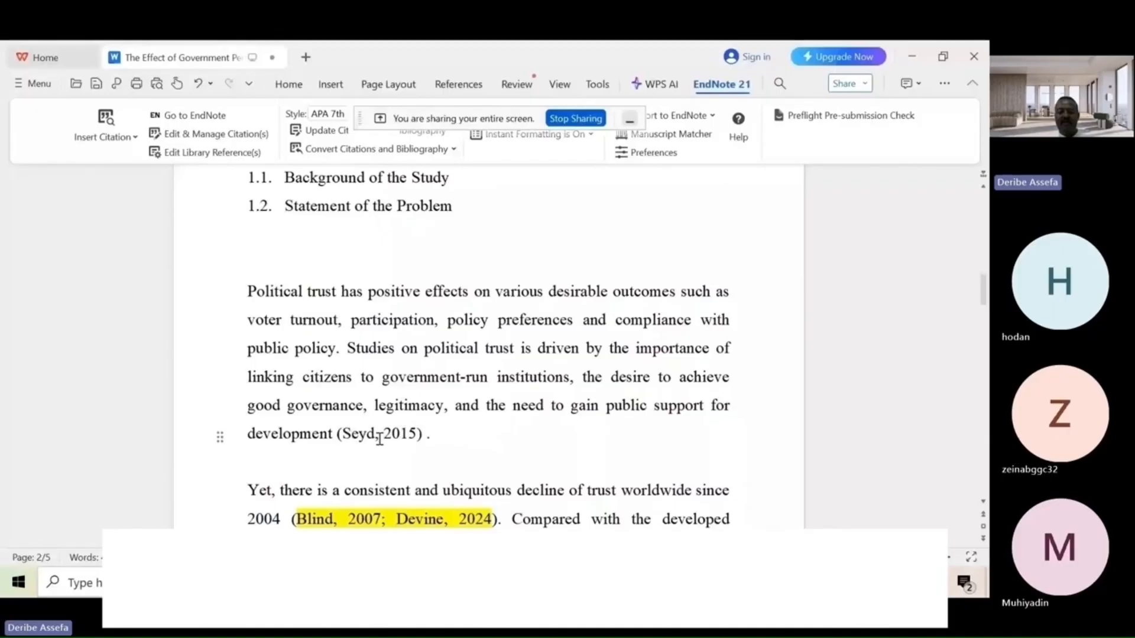
# Close up the space between the inserted 2015 citation and the full stop ending the paragraph
pyautogui.click(444, 434)
pyautogui.write('.')
pyautogui.click(369, 433)
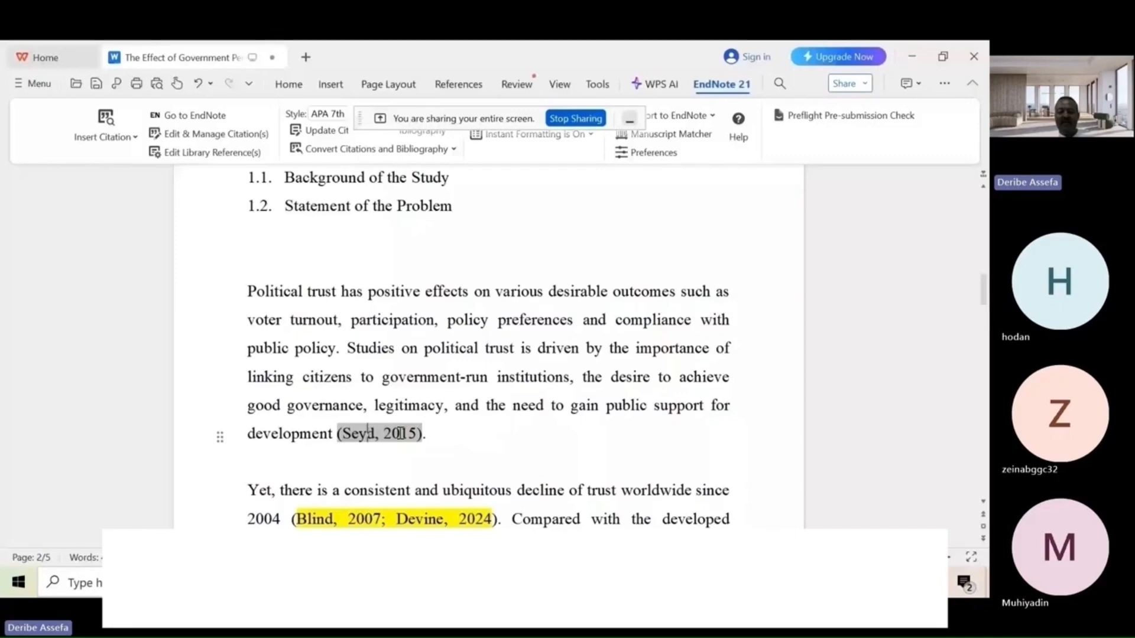
pyautogui.click(437, 432)
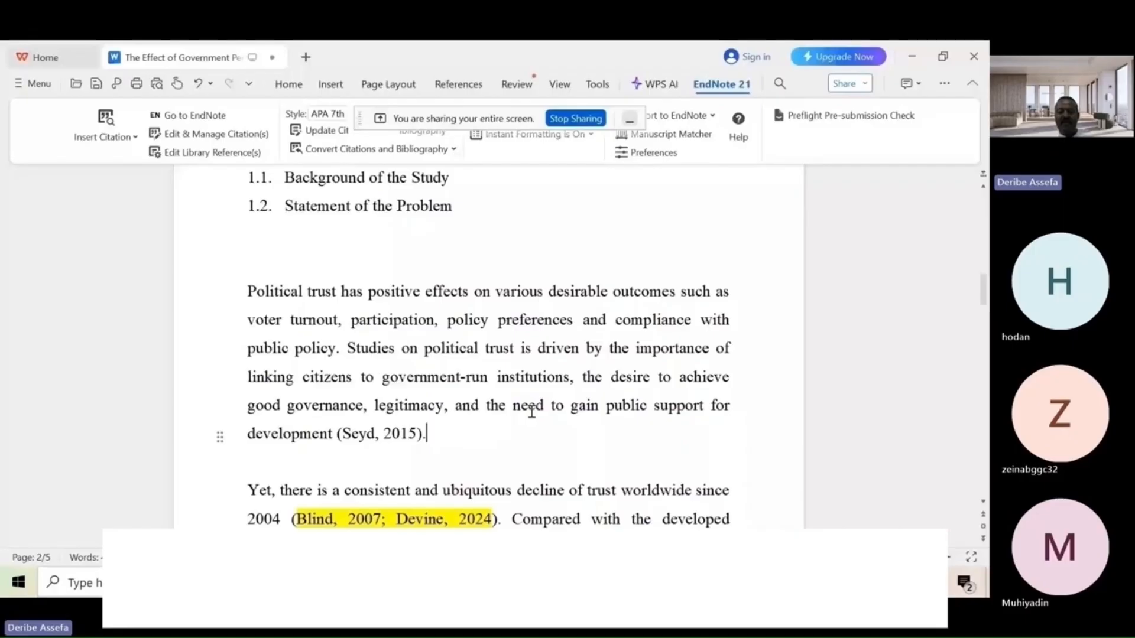
# Add the heading "References" above the bibliography entry at the end of the document
pyautogui.moveTo(982, 290); pyautogui.dragTo(983, 473)
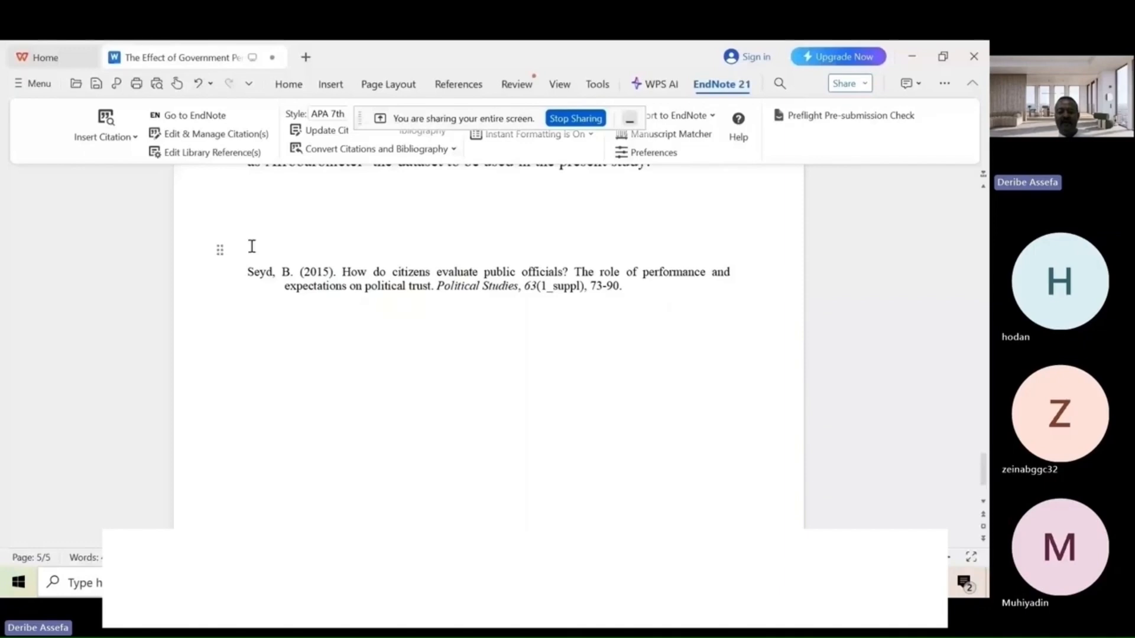
pyautogui.write('References')
pyautogui.hotkey('shift', 'Down')
pyautogui.hotkey('shift', 'End')
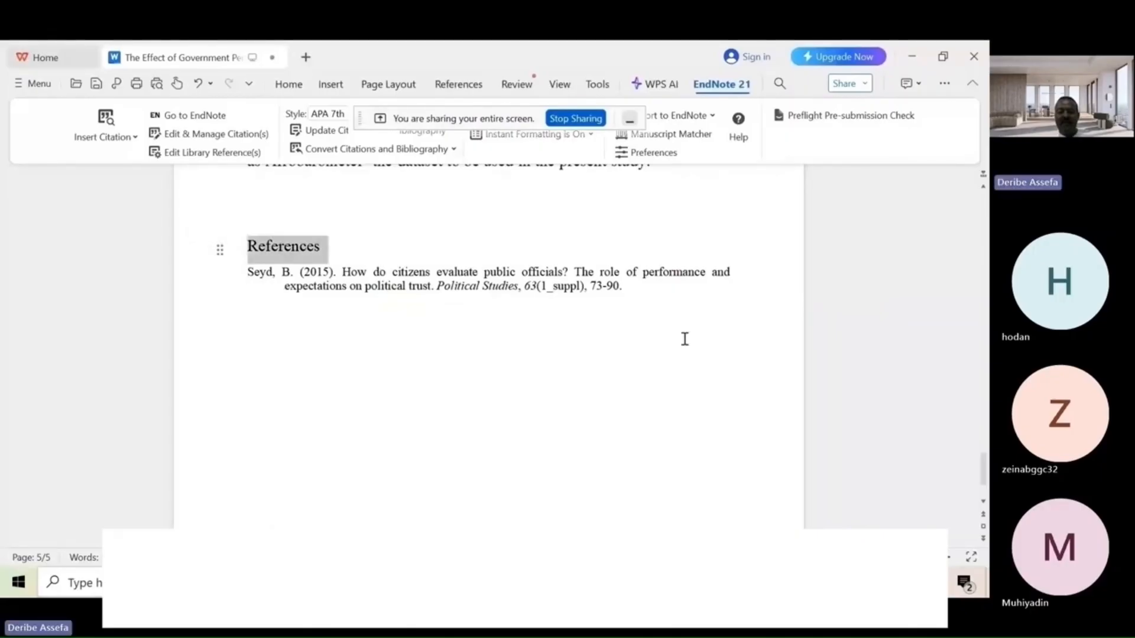
# Delete the highlighted citation and its parentheses after "2004" in the paragraph beginning "Yet, there is a consistent and ubiquitous decline"
pyautogui.moveTo(982, 467); pyautogui.dragTo(986, 302)
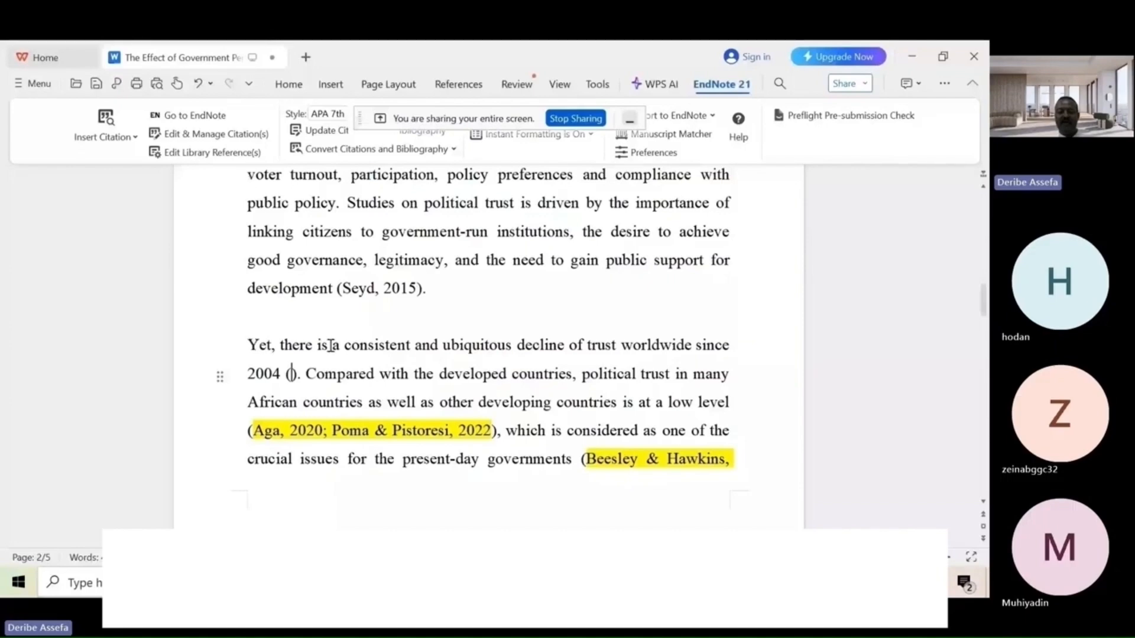
pyautogui.click(249, 345)
pyautogui.moveTo(321, 203); pyautogui.dragTo(539, 261)
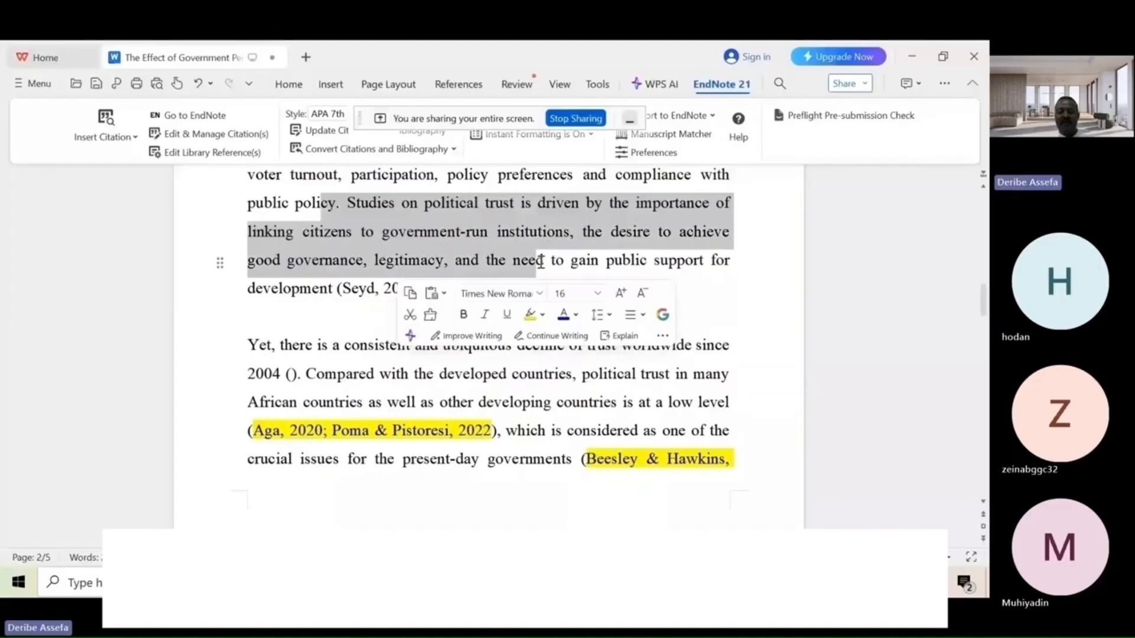
pyautogui.click(583, 346)
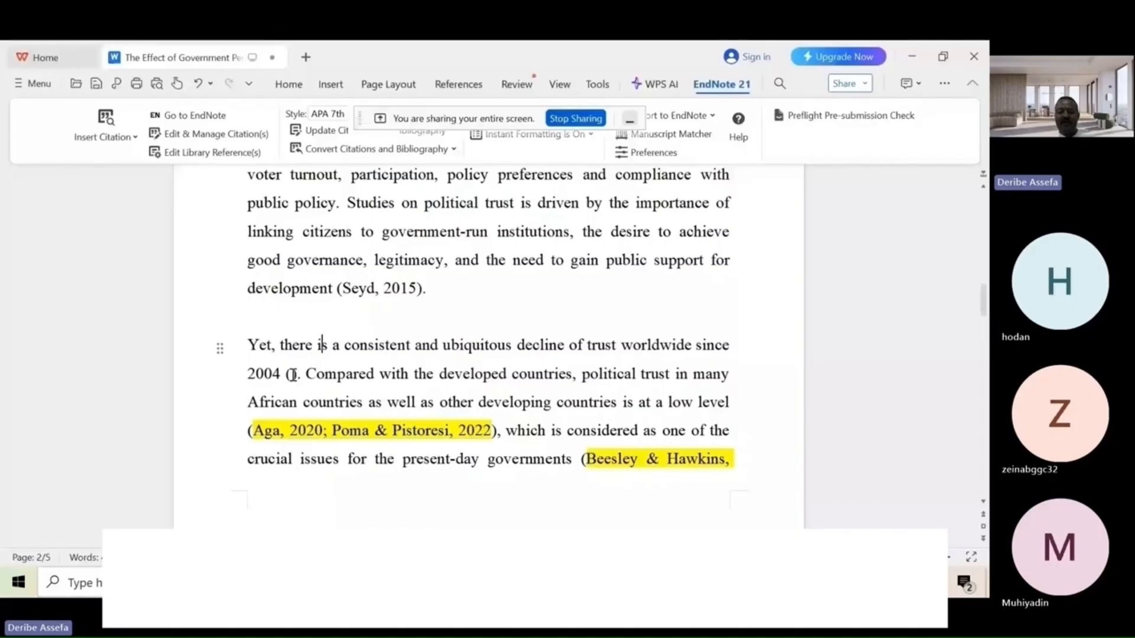
pyautogui.click(292, 374)
# Select the 2023 article "The role of government Performance in Development" in EndNote and cite it after "2004" in the thesis, without space before the full stop
pyautogui.hotkey('alt', 'Tab')
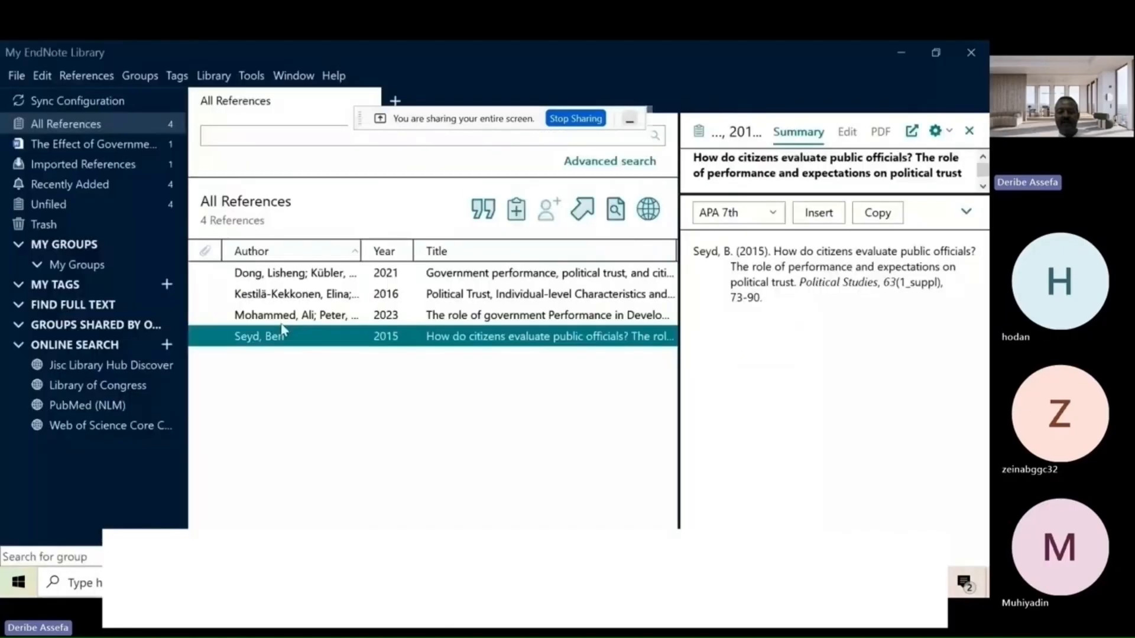
pyautogui.click(249, 318)
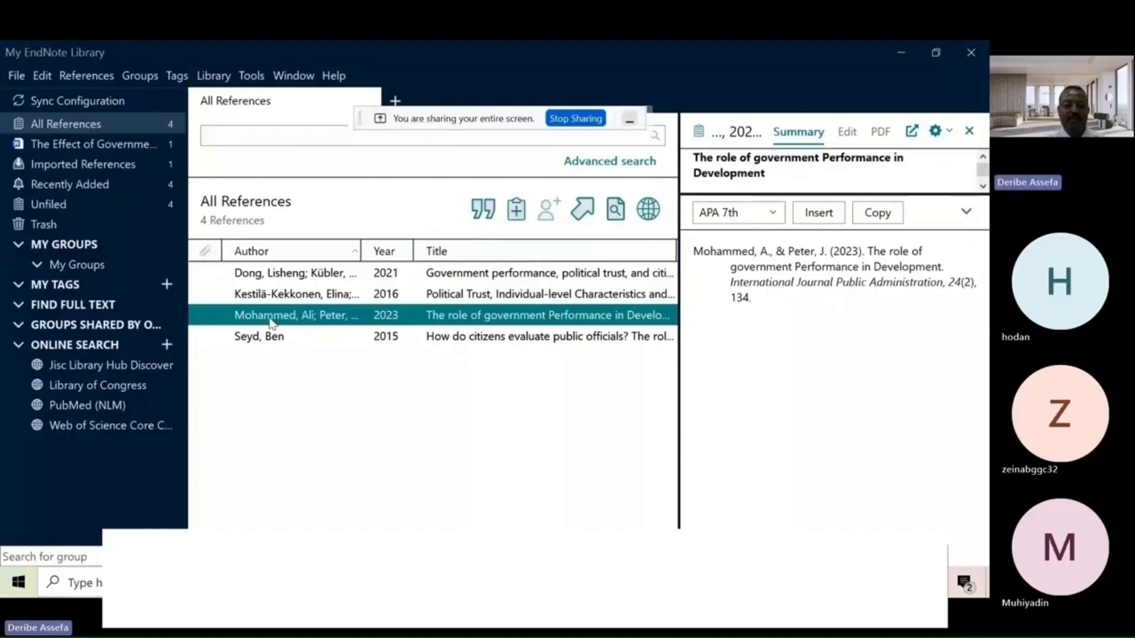
pyautogui.hotkey('alt', 'Tab')
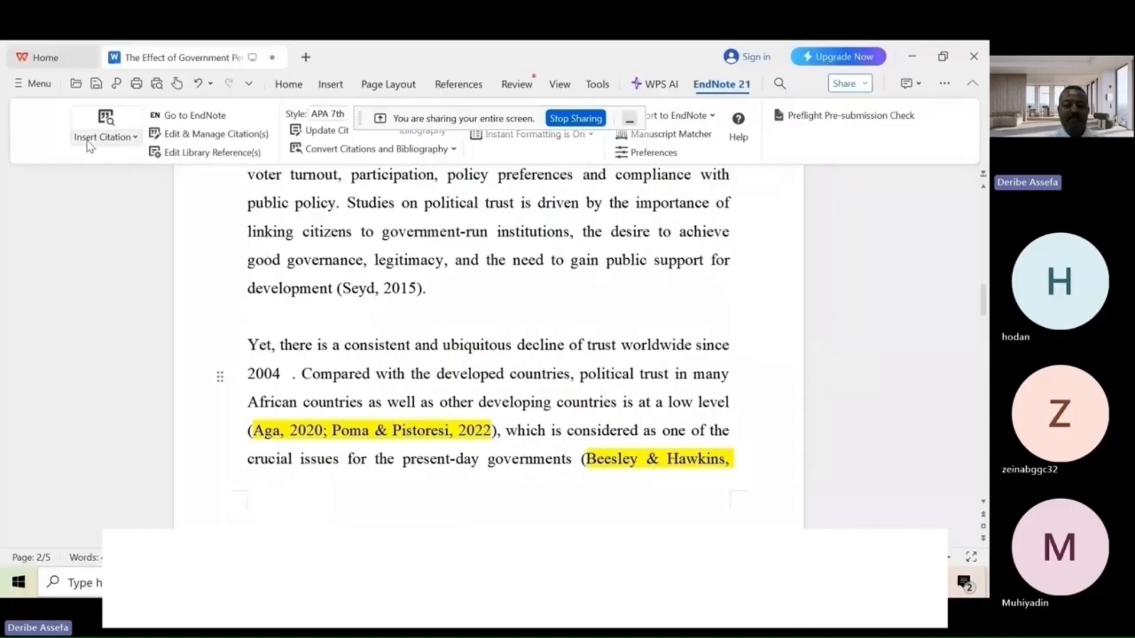
pyautogui.click(135, 138)
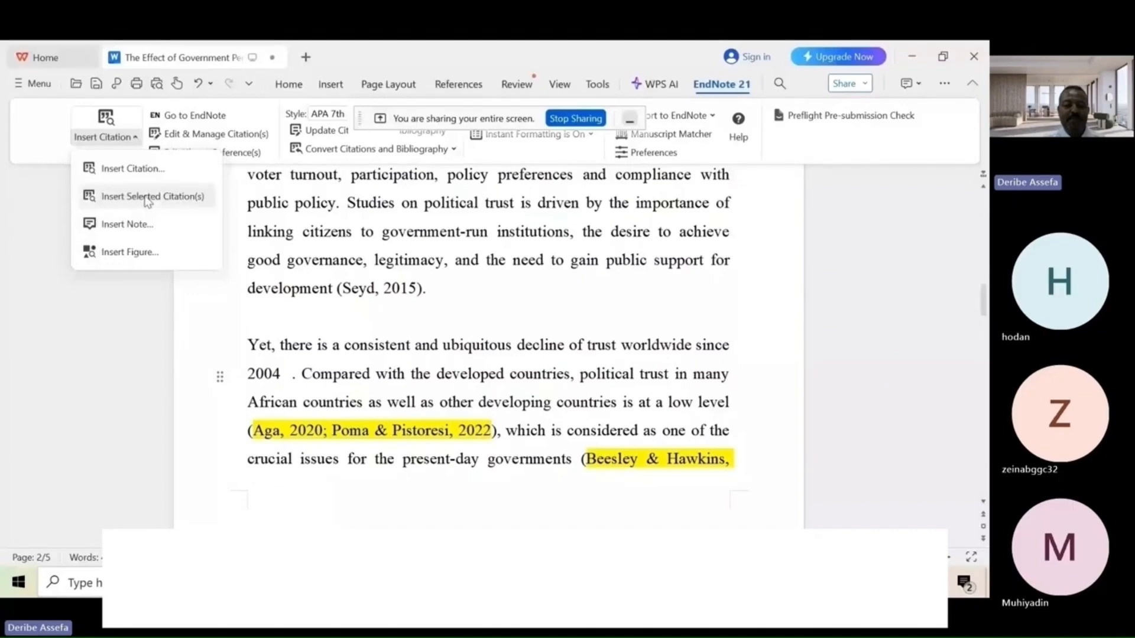
pyautogui.click(147, 199)
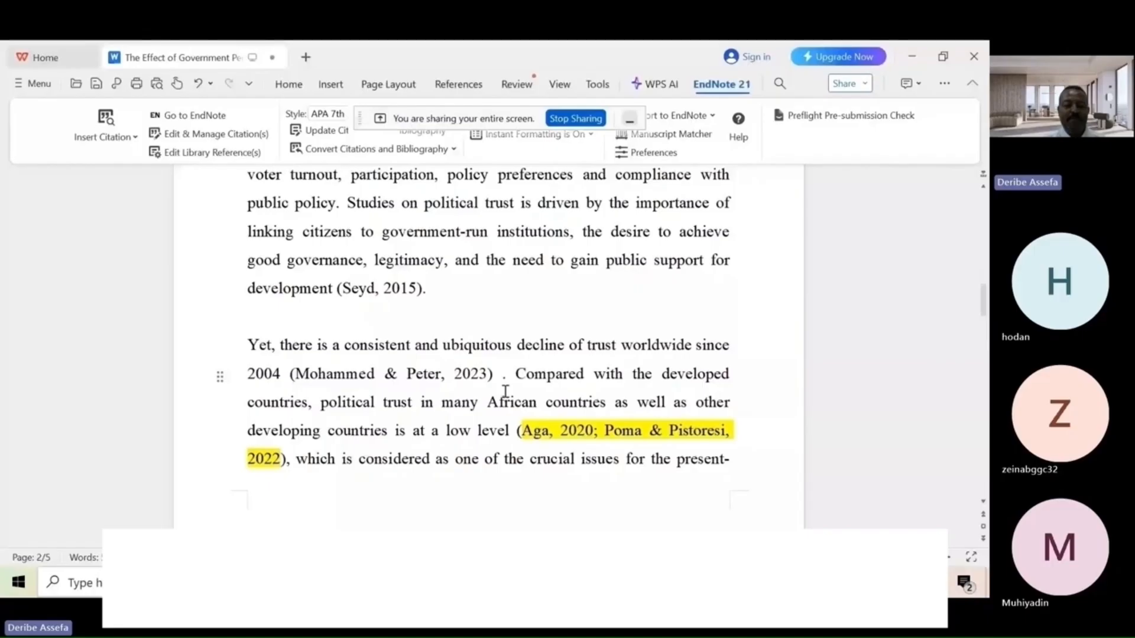
pyautogui.press('Delete')
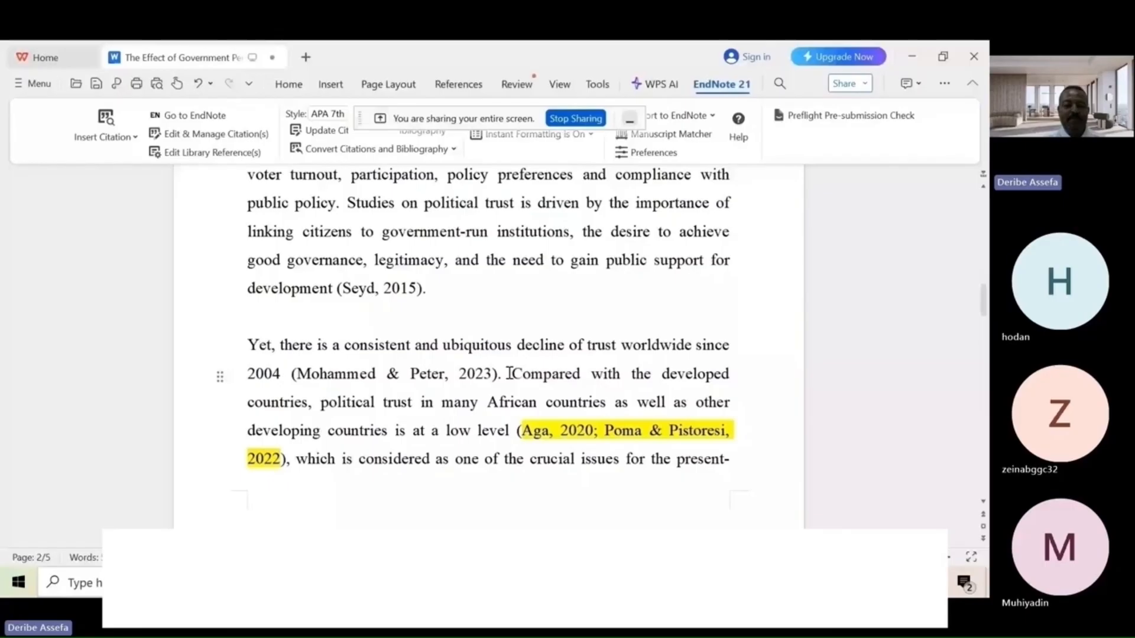
# Check the reference list at the end of the thesis and look over the EndNote library before returning to the document
pyautogui.moveTo(983, 301); pyautogui.dragTo(978, 436)
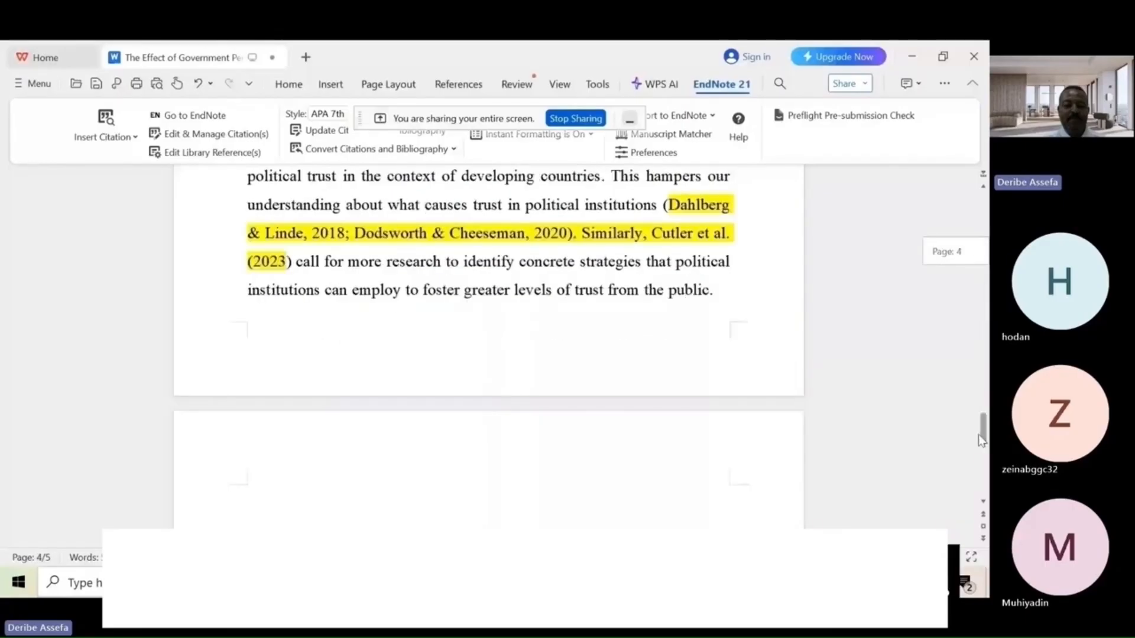
pyautogui.moveTo(977, 434); pyautogui.dragTo(978, 480)
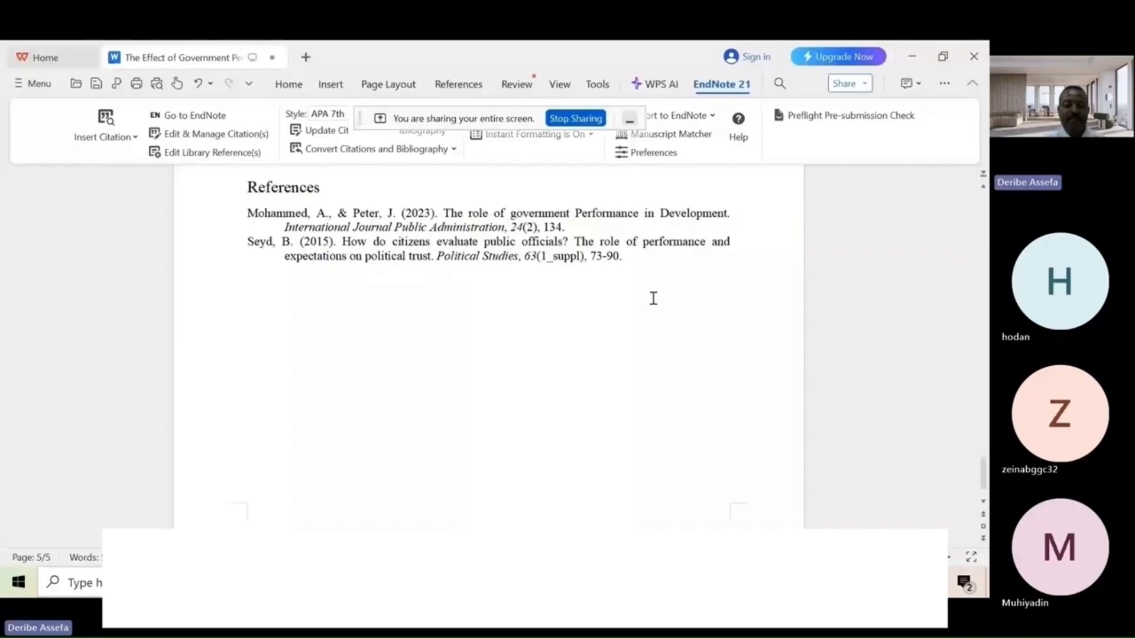
pyautogui.hotkey('alt', 'Tab')
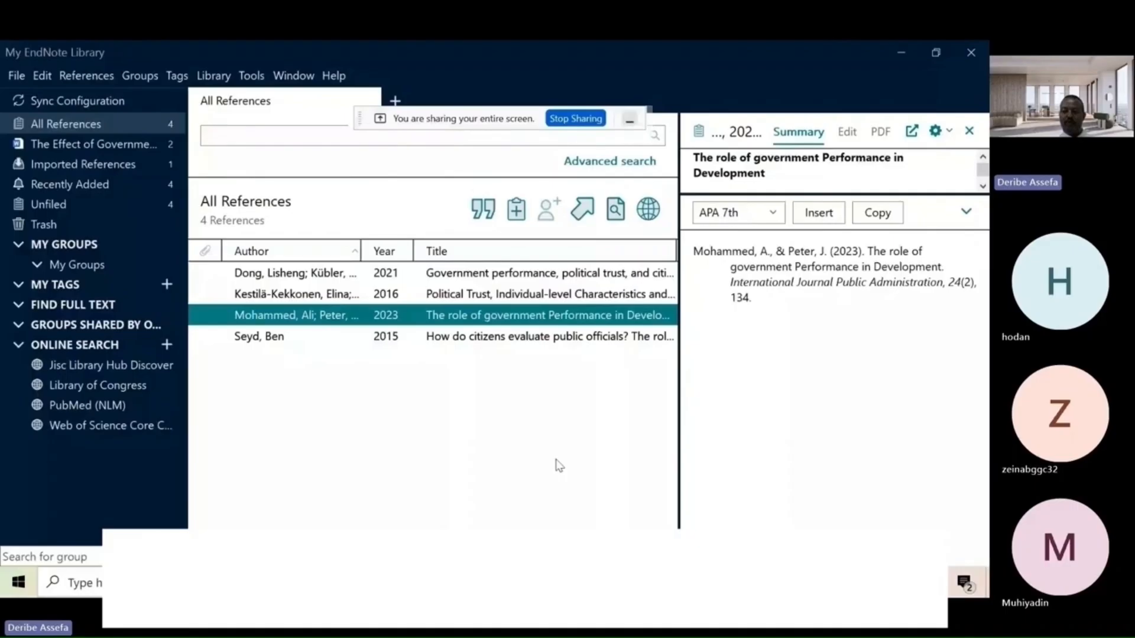
pyautogui.hotkey('alt', 'Tab')
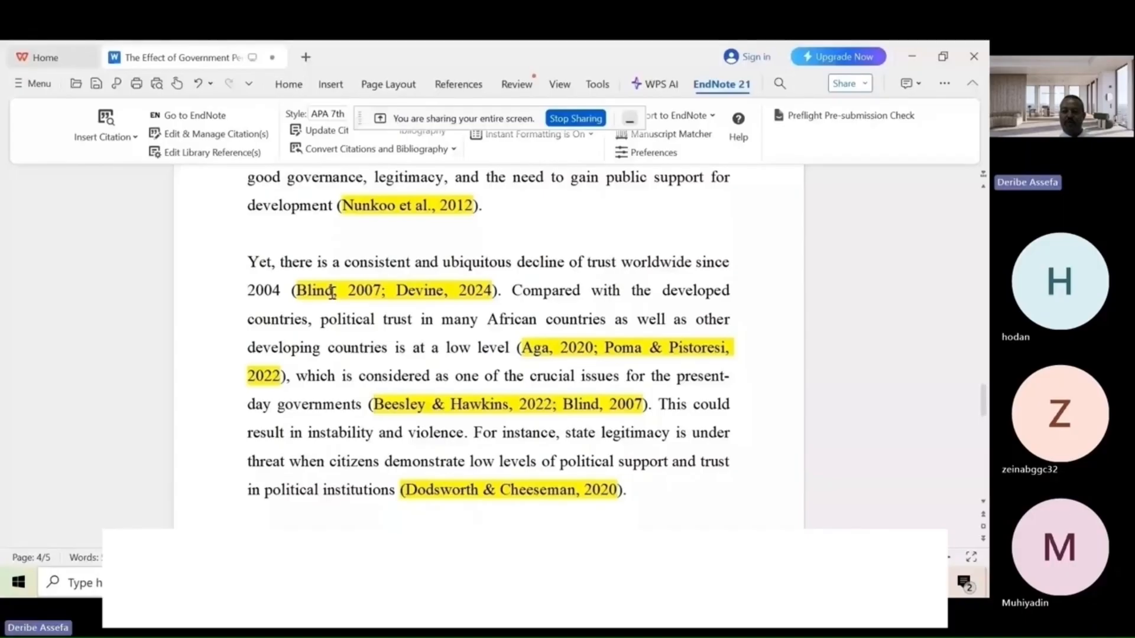
# Select the 2021 and 2015 articles in EndNote and cite both after "low level" in the thesis, in place of the highlighted citation
pyautogui.scroll(15, 508, 234)
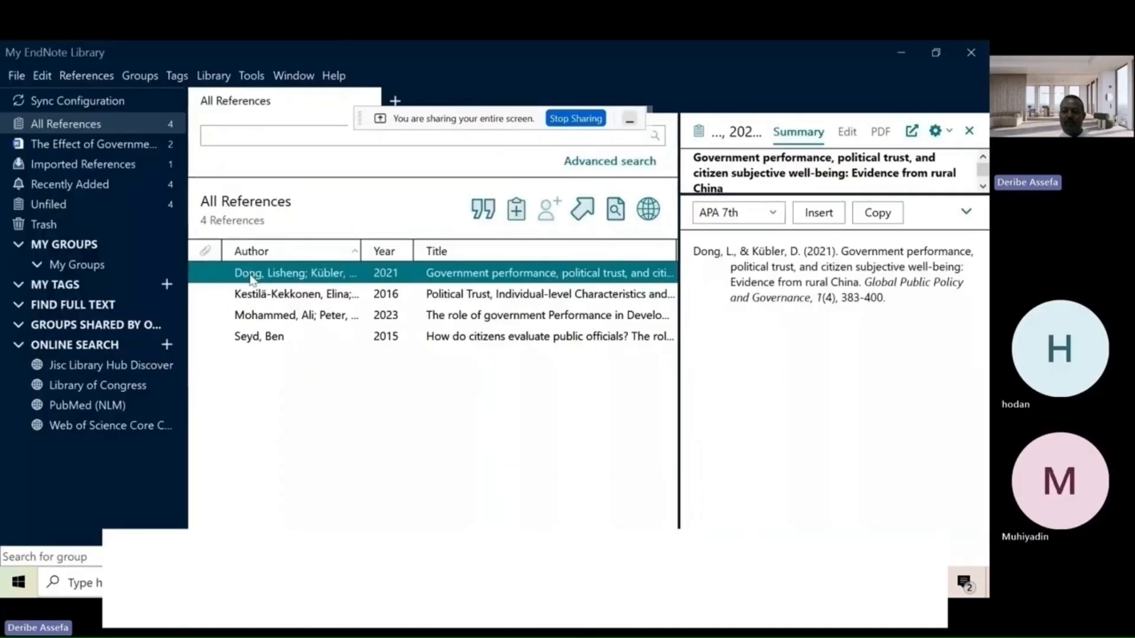
pyautogui.keyDown('ctrl'); pyautogui.click(249, 336); pyautogui.keyUp('ctrl')
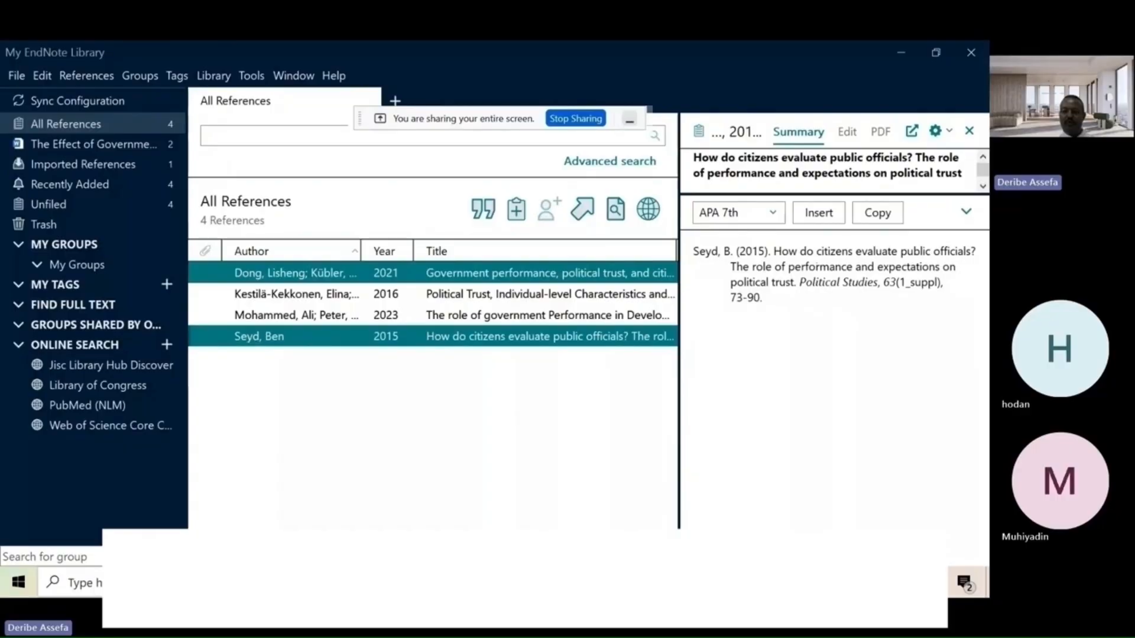
pyautogui.moveTo(434, 582)
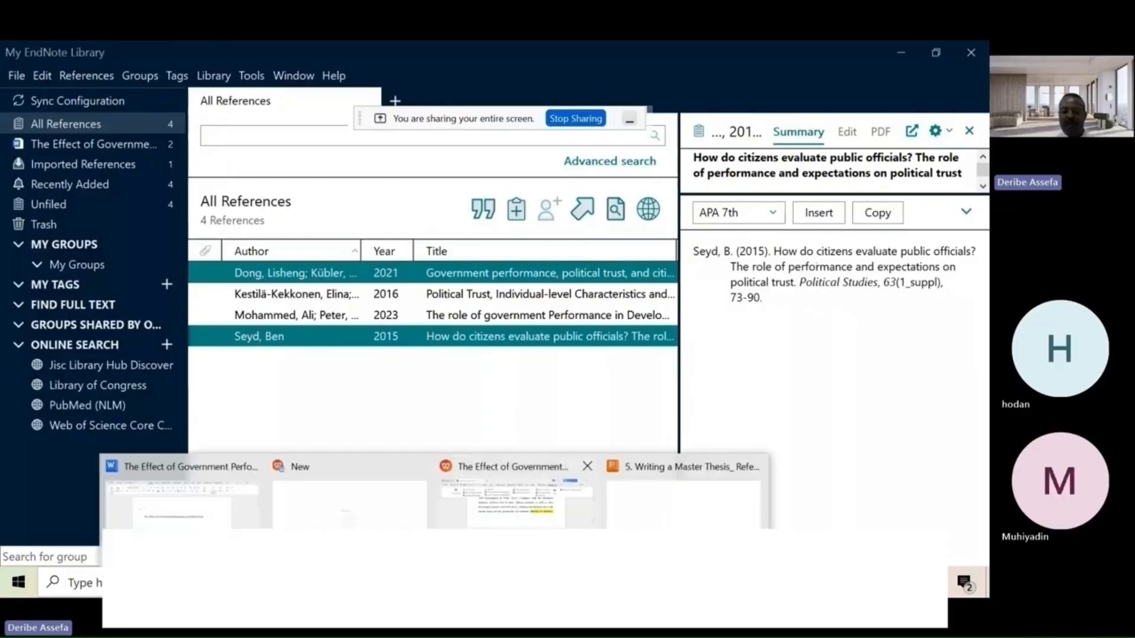
pyautogui.click(494, 521)
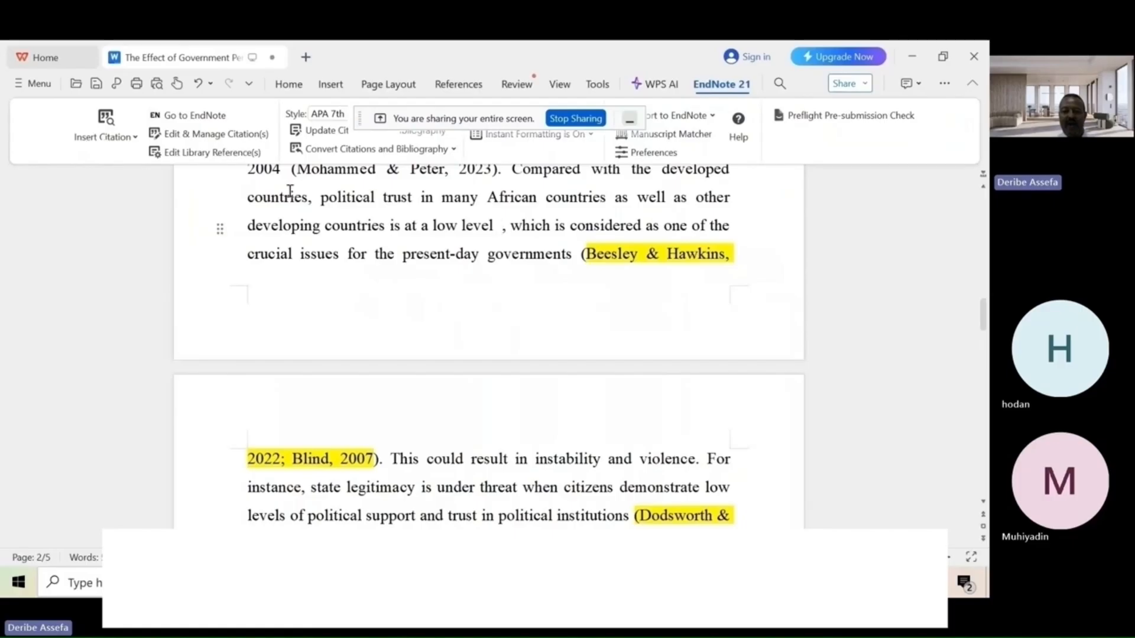
pyautogui.click(99, 138)
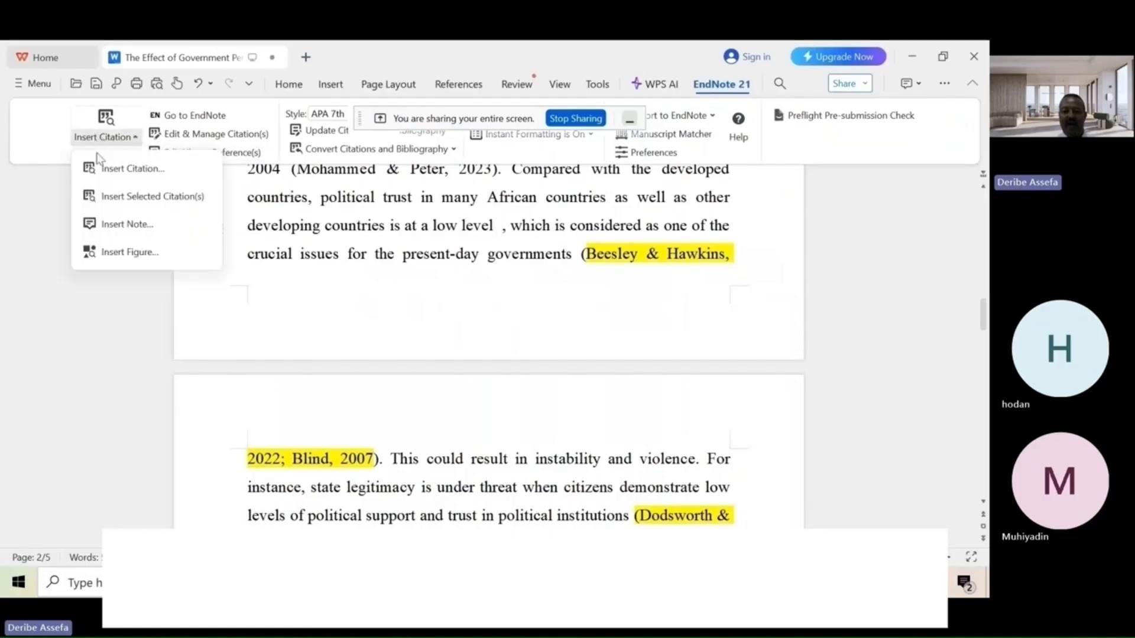
pyautogui.click(138, 197)
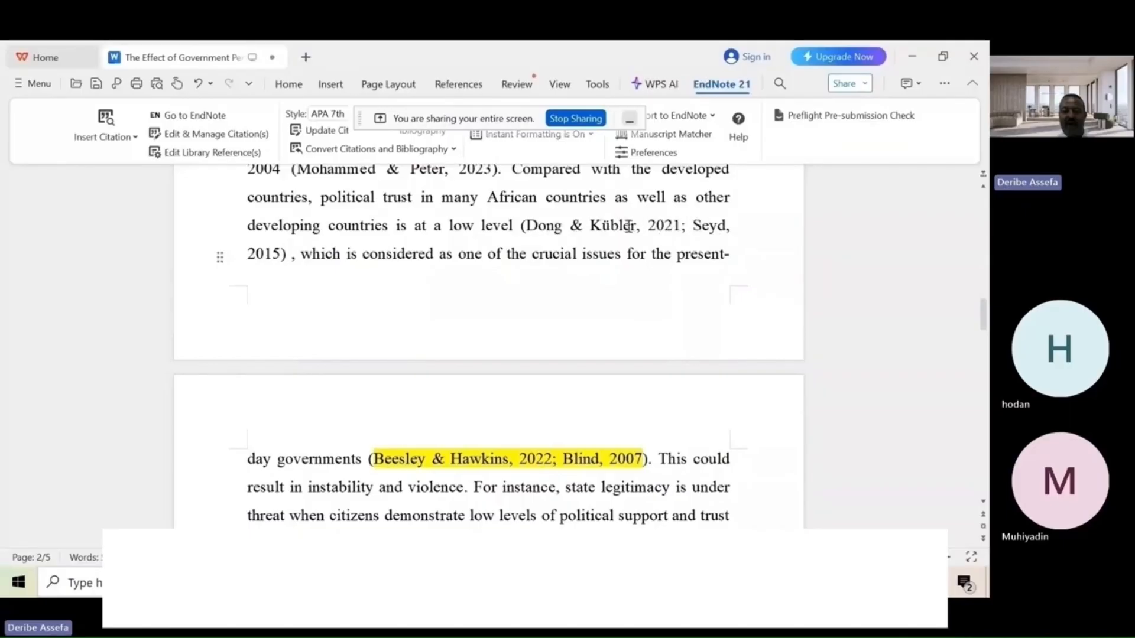
pyautogui.click(687, 227)
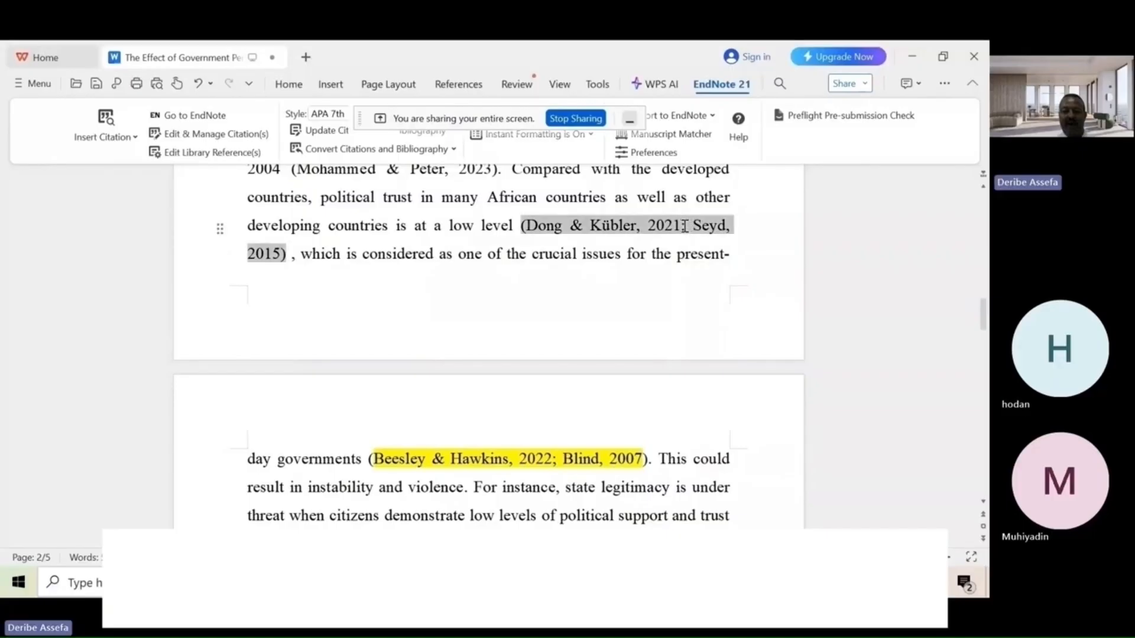
pyautogui.click(425, 260)
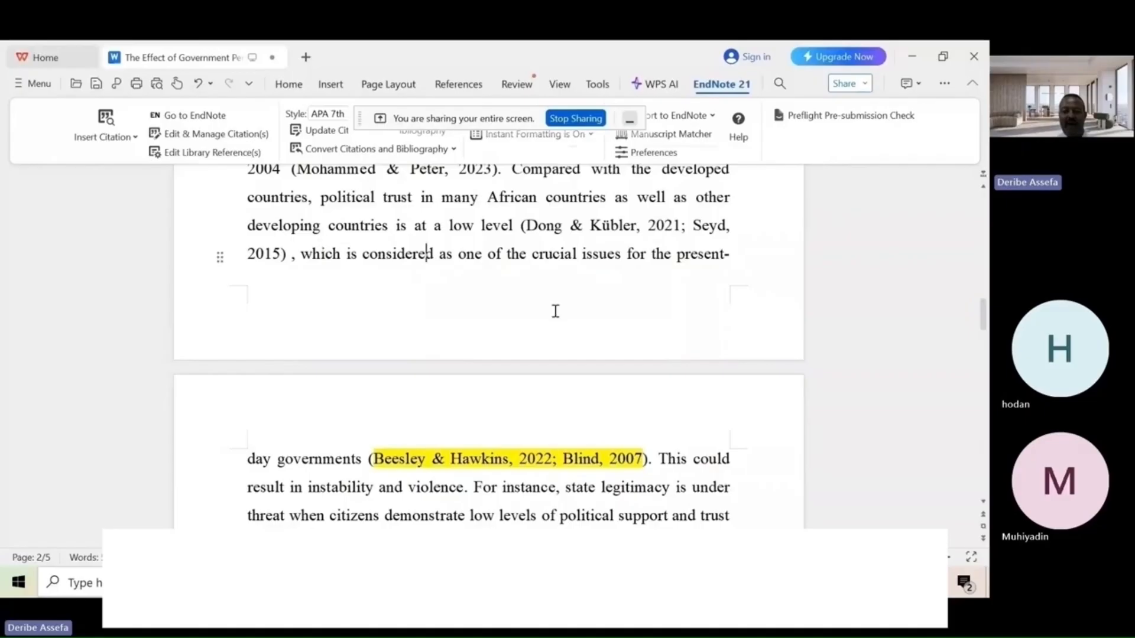
# Check the reference list at the end of the thesis, and look back over the citations inserted under Statement of the Problem
pyautogui.moveTo(984, 329); pyautogui.dragTo(979, 475)
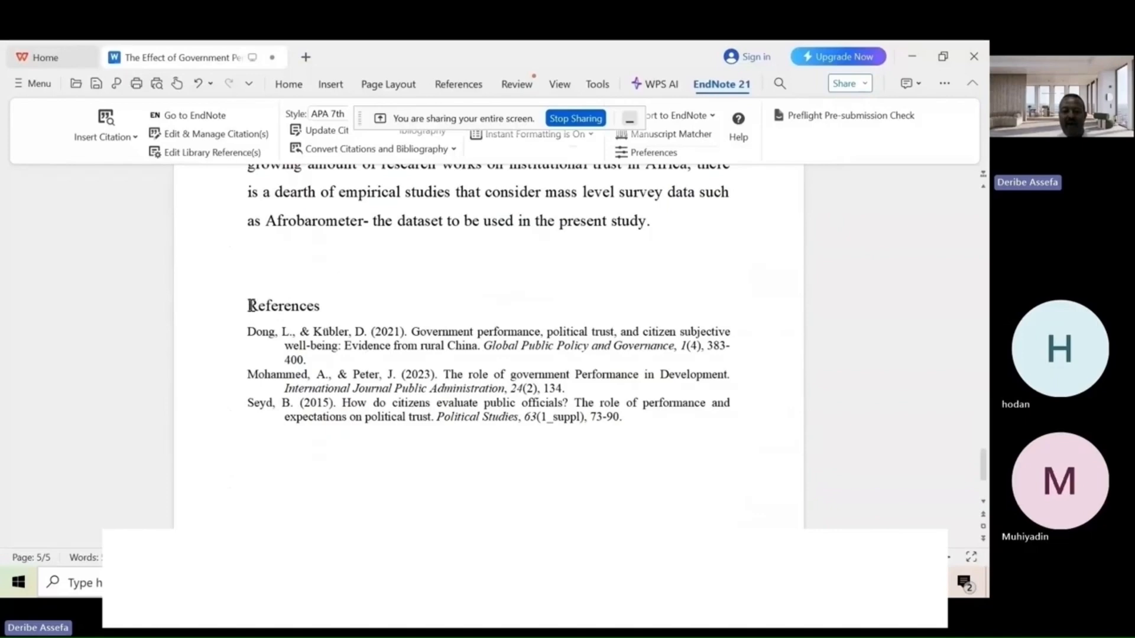
pyautogui.click(986, 278)
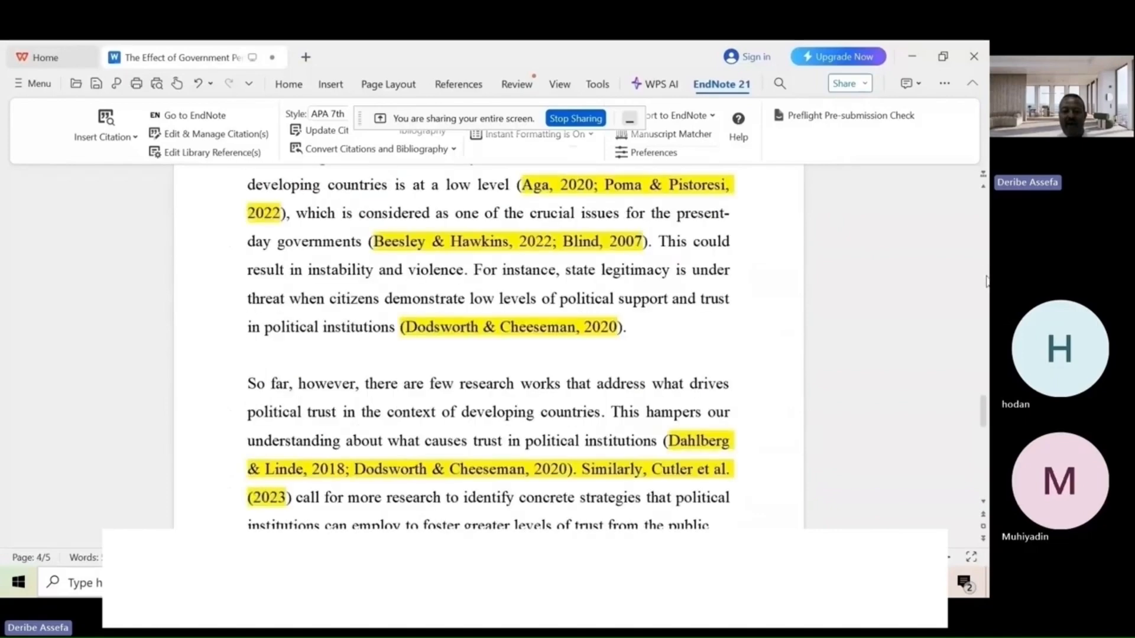
pyautogui.click(986, 279)
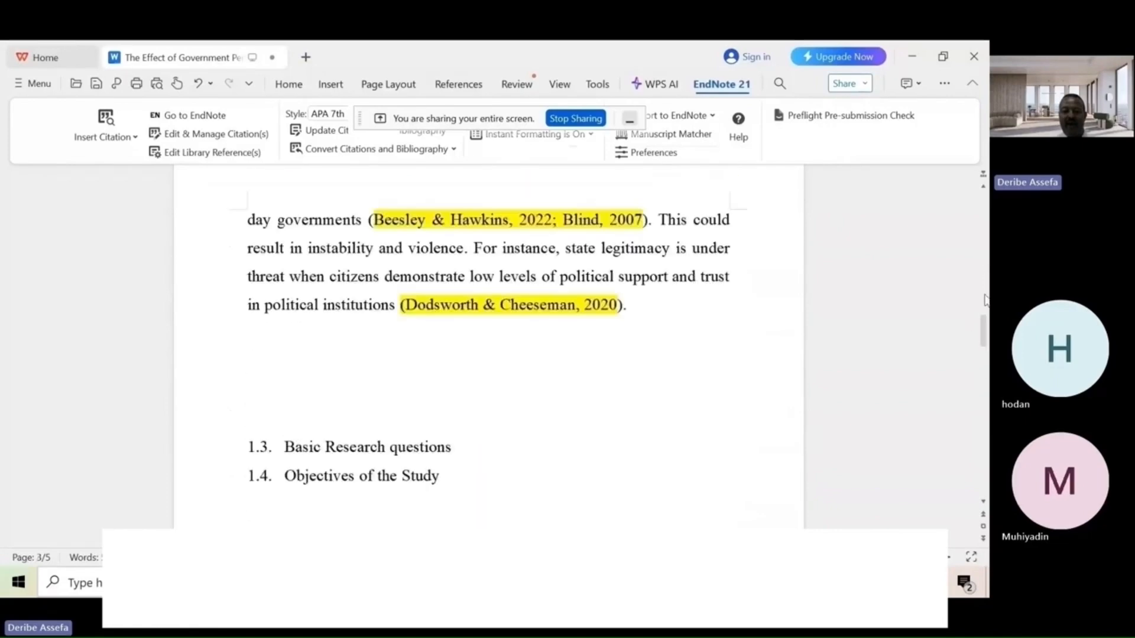
pyautogui.click(985, 299)
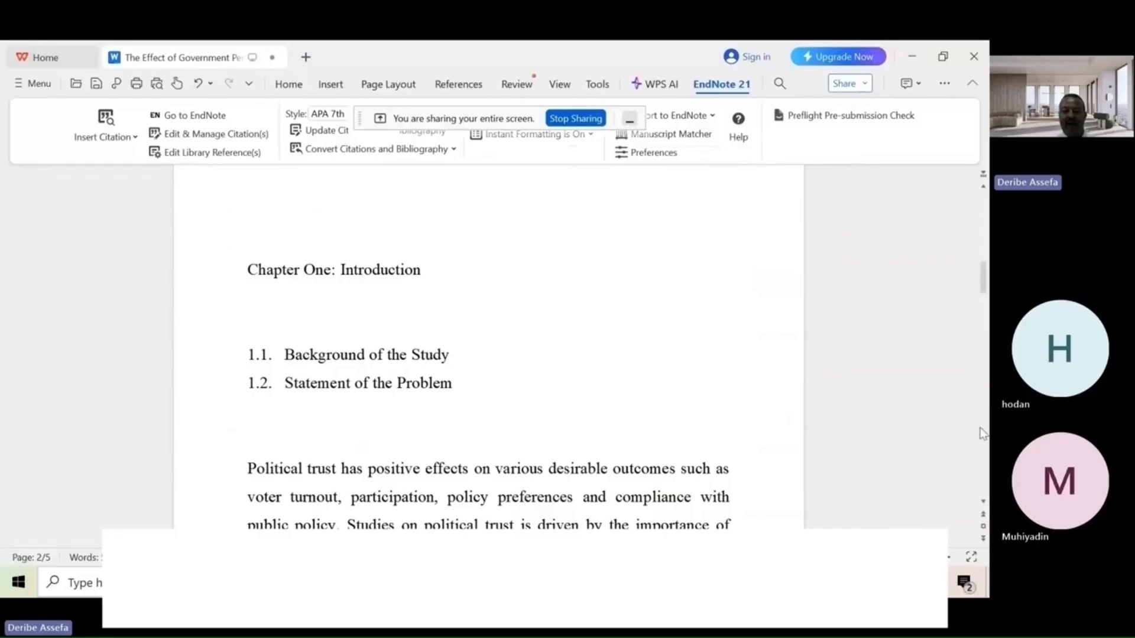
pyautogui.scroll(-5, 979, 427)
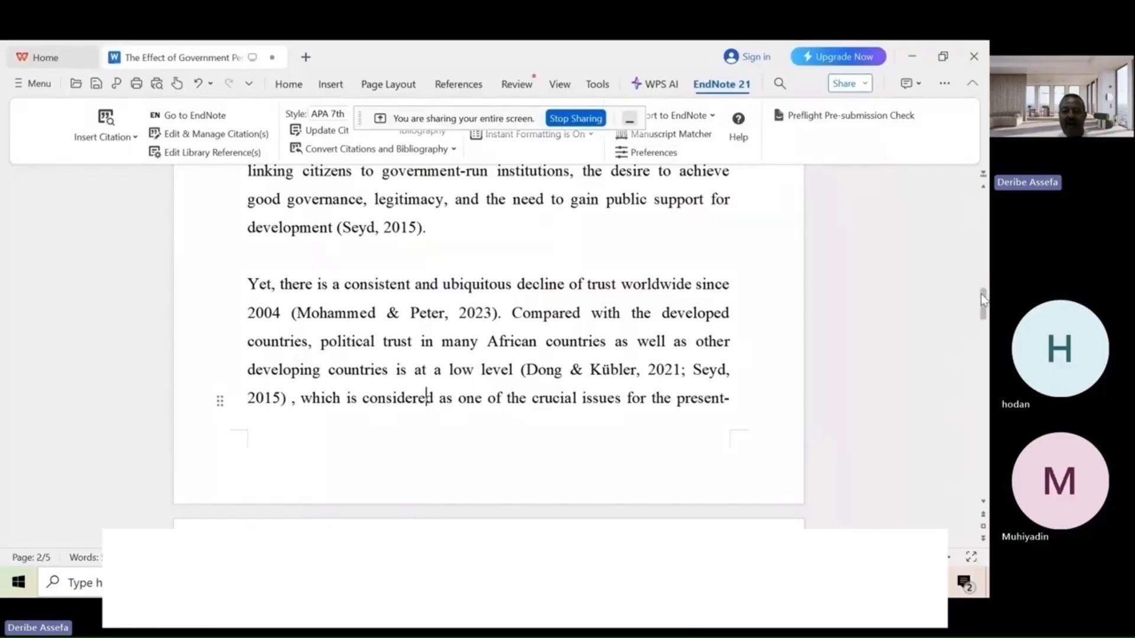
pyautogui.moveTo(982, 301)
pyautogui.mouseDown()
pyautogui.moveTo(979, 320)
pyautogui.moveTo(976, 297)
pyautogui.mouseUp()
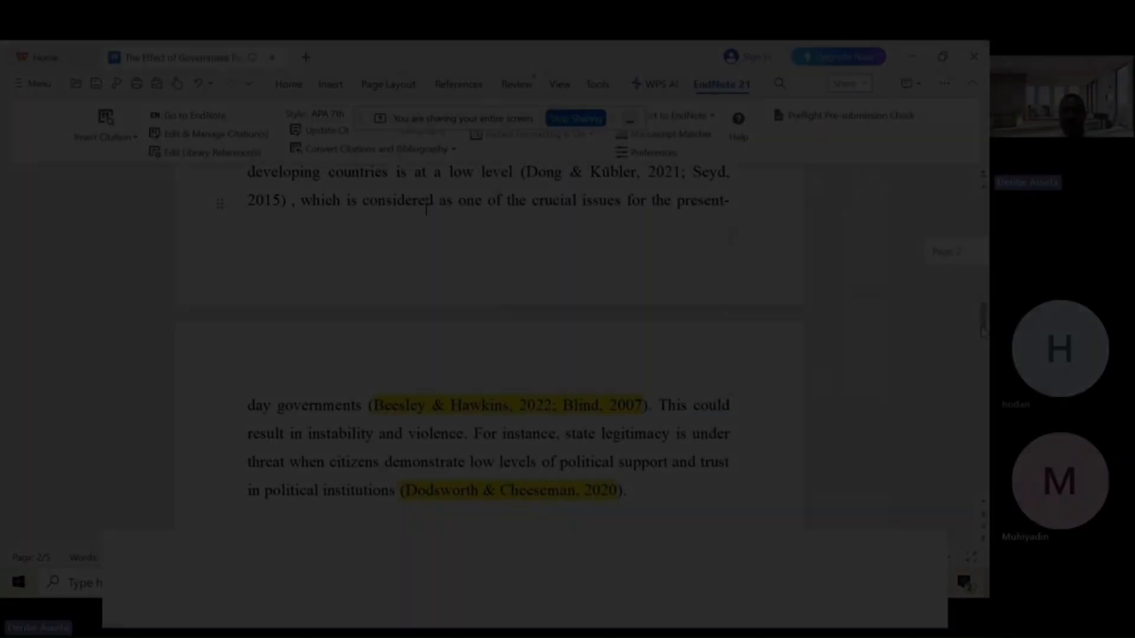
# Remove the highlighted citation and its parentheses after "present-day governments" and start the following sentence with "According to"
pyautogui.moveTo(982, 325); pyautogui.dragTo(982, 339)
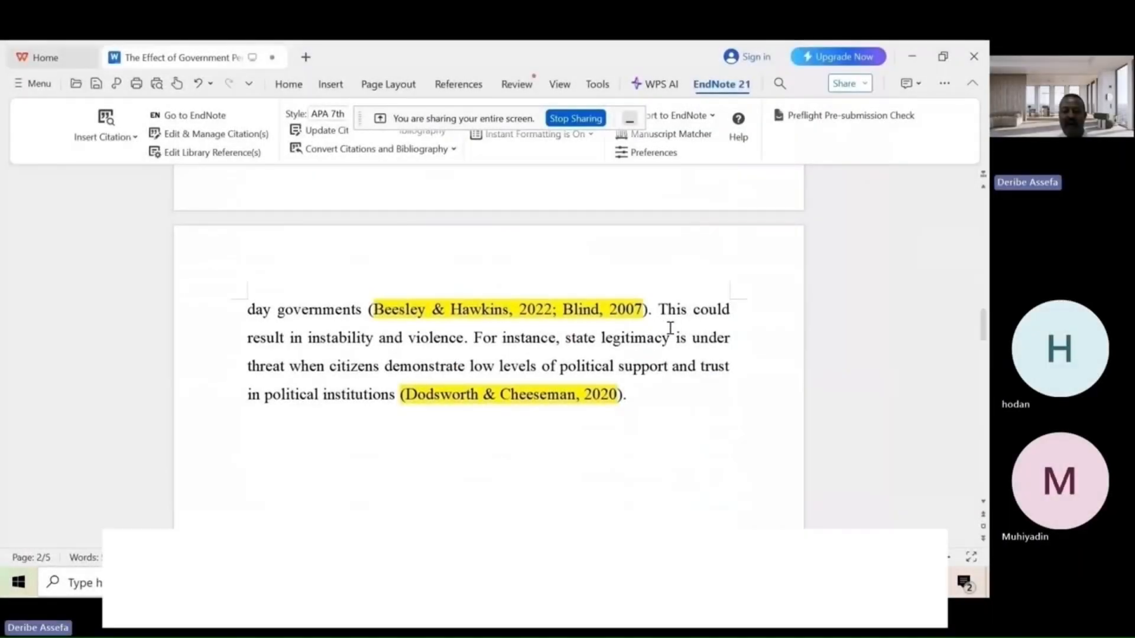
pyautogui.click(649, 309)
pyautogui.press('BackSpace')
pyautogui.press('BackSpace')
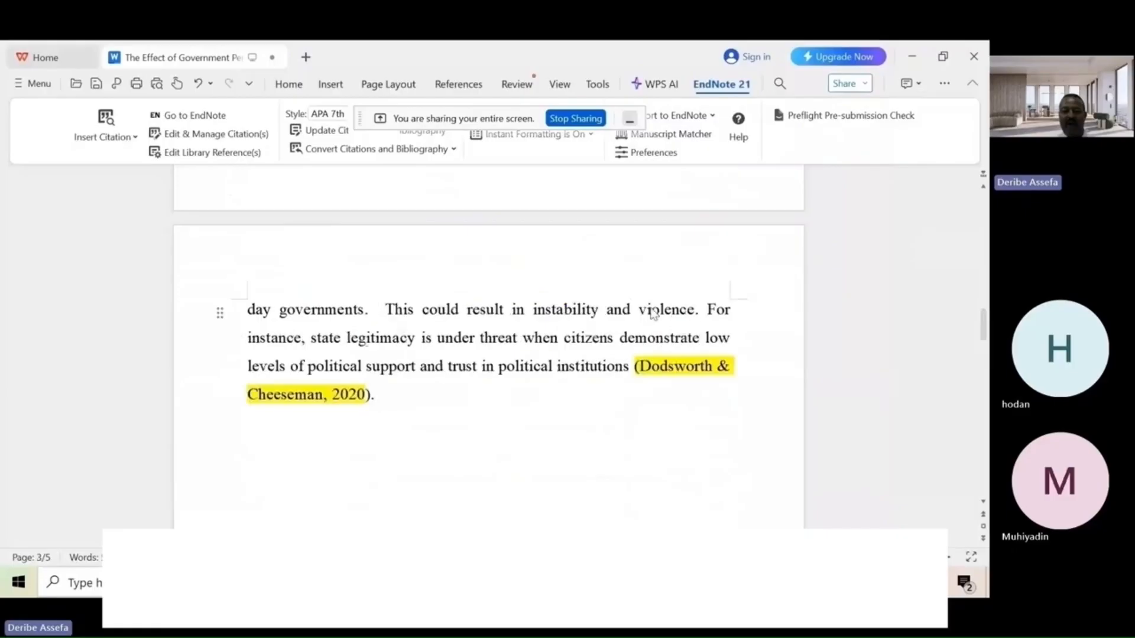
pyautogui.write('According to')
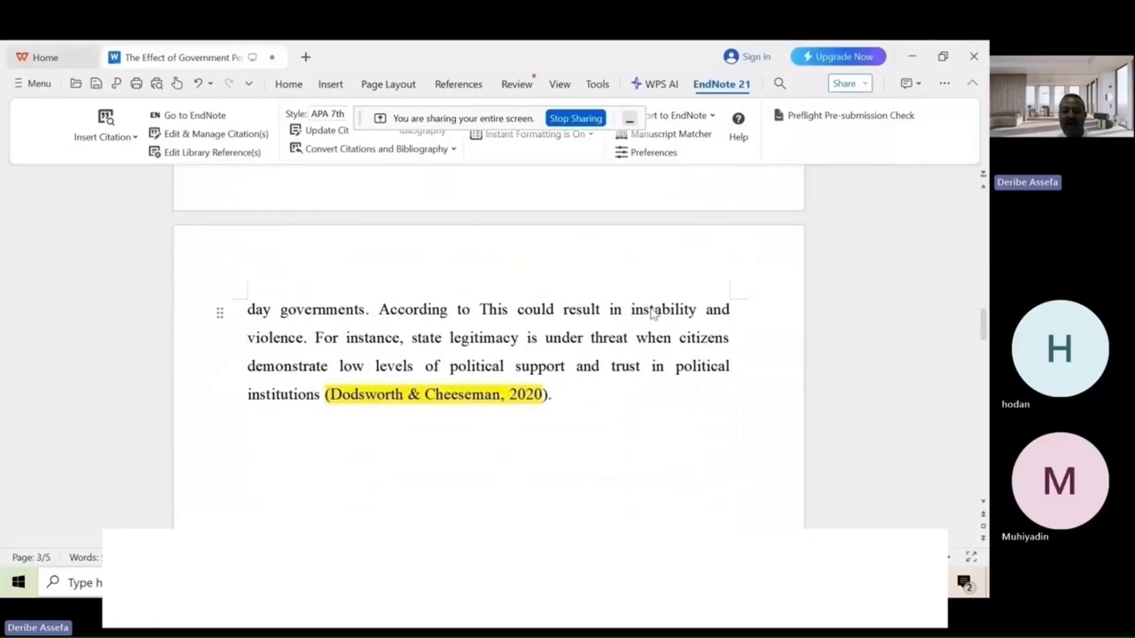
# Replace "This could" in the sentence beginning "According to" with "low level trust would"
pyautogui.doubleClick(493, 309)
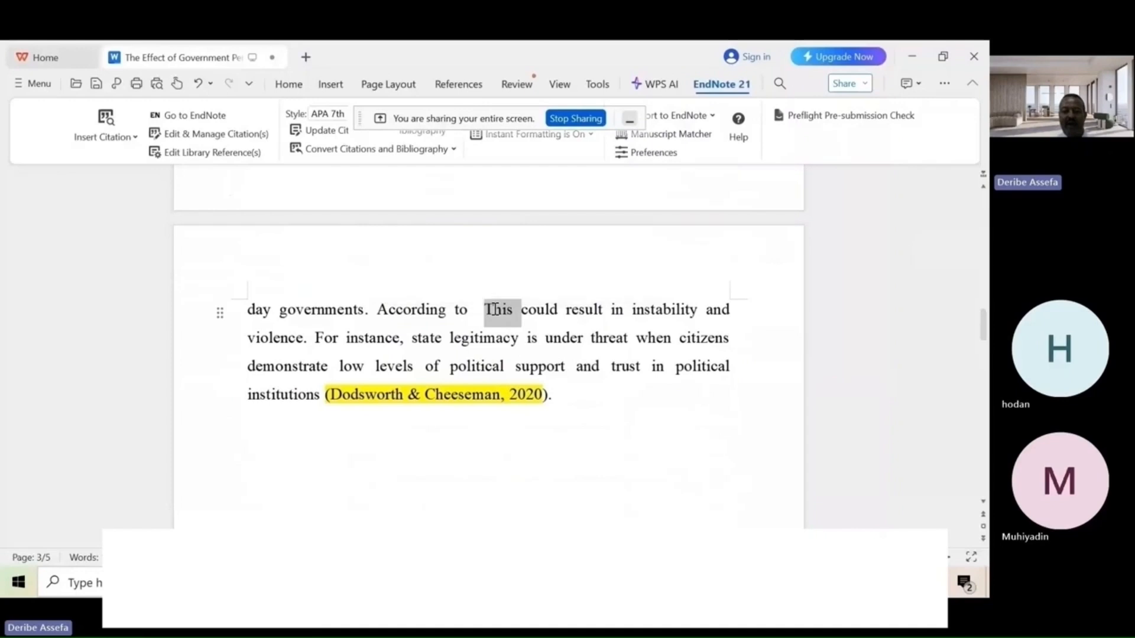
pyautogui.write('low ')
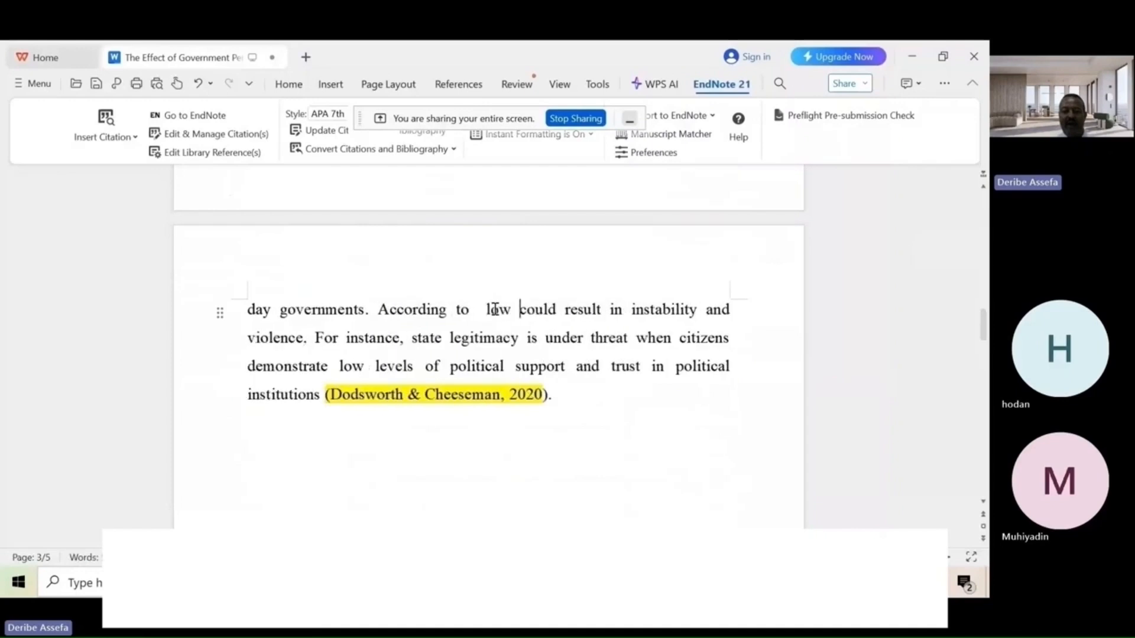
pyautogui.write('level trust woul')
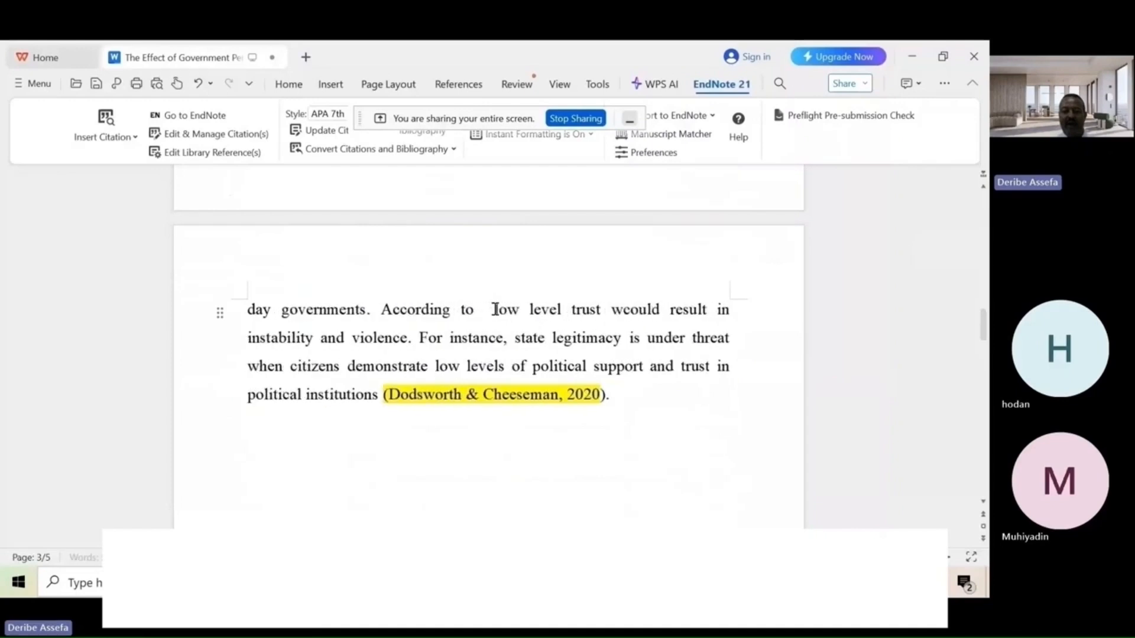
pyautogui.write('d')
pyautogui.press('Delete')
pyautogui.press('Delete')
pyautogui.press('Delete')
pyautogui.press('Delete')
pyautogui.press('Delete')
pyautogui.press('Delete')
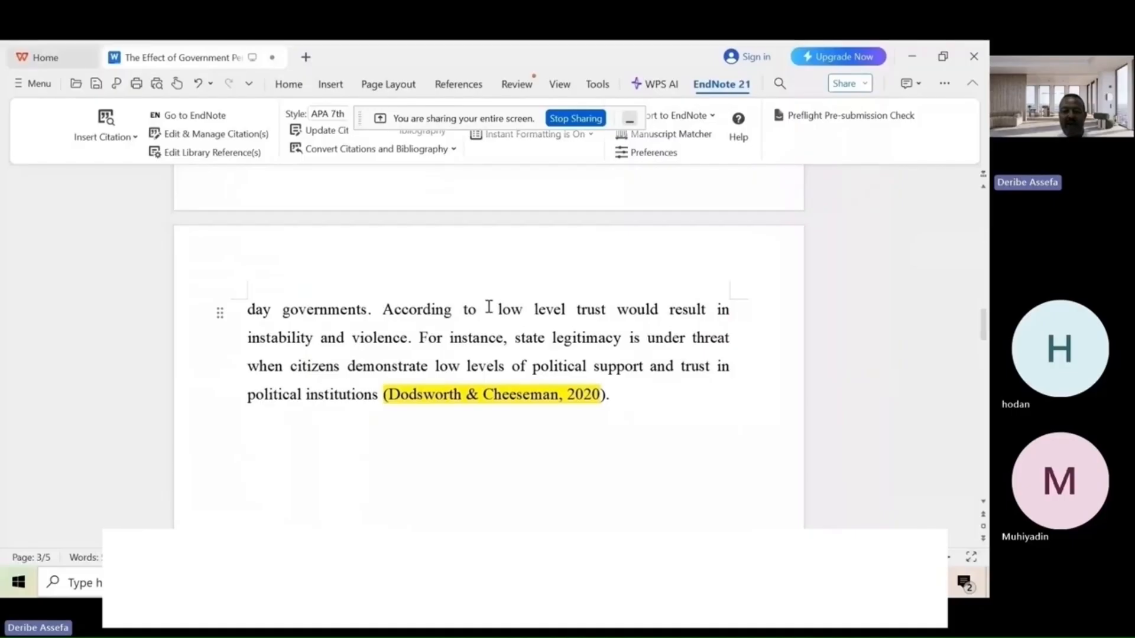
# Select the 2016 article "Political Trust, Individual-level Characteristics and Institutional Performance" in EndNote and cite it after "According to" in the thesis
pyautogui.hotkey('alt', 'Tab')
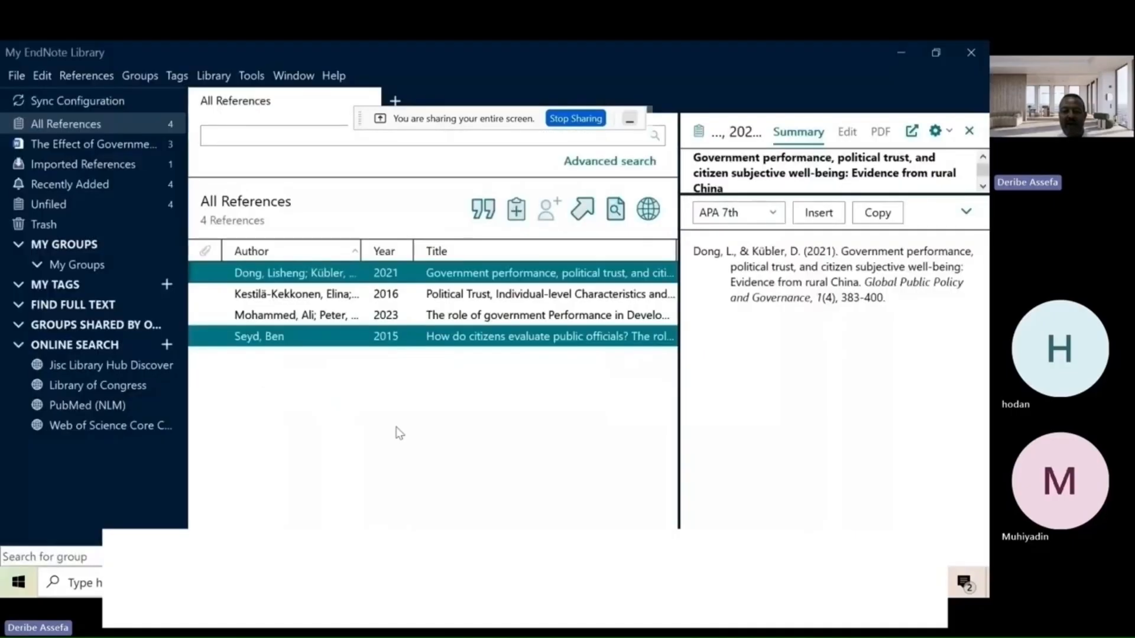
pyautogui.click(242, 294)
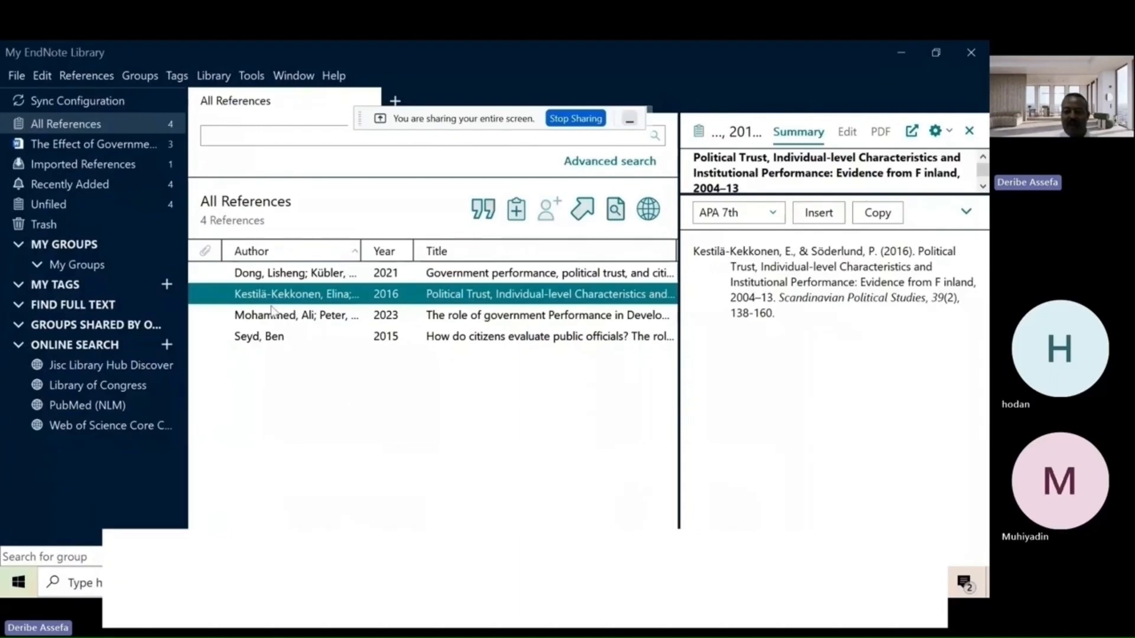
pyautogui.hotkey('alt', 'Tab')
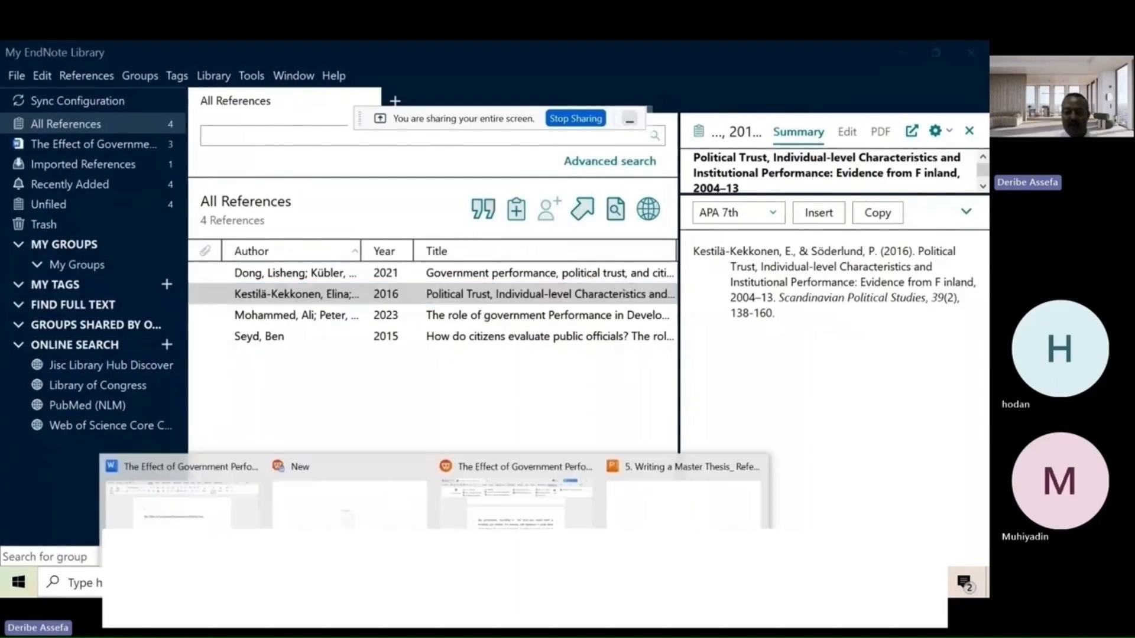
pyautogui.click(496, 523)
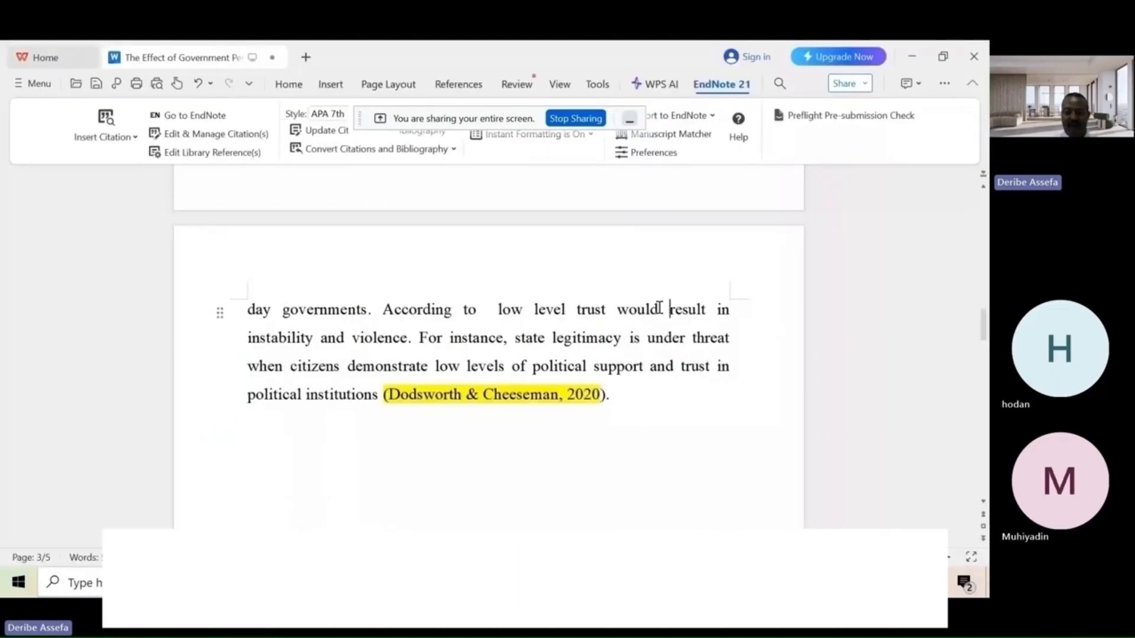
pyautogui.click(478, 309)
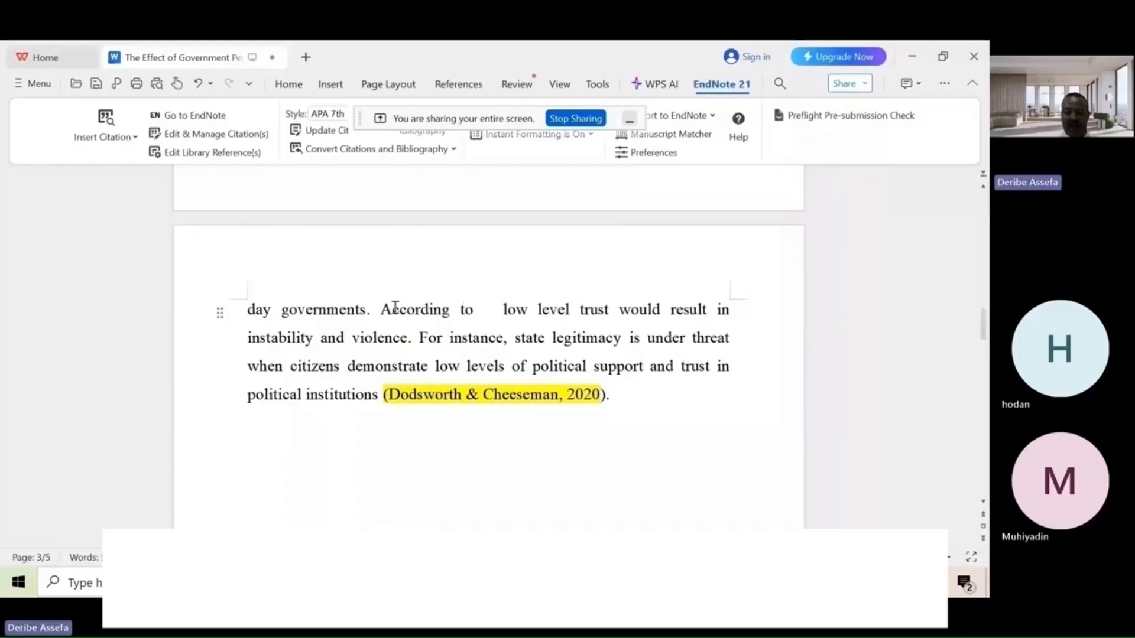
pyautogui.hotkey('ctrl', 'Left')
pyautogui.hotkey('ctrl', 'Left')
pyautogui.hotkey('ctrl', 'shift', 'Right')
pyautogui.hotkey('ctrl', 'shift', 'Right')
pyautogui.click(480, 309)
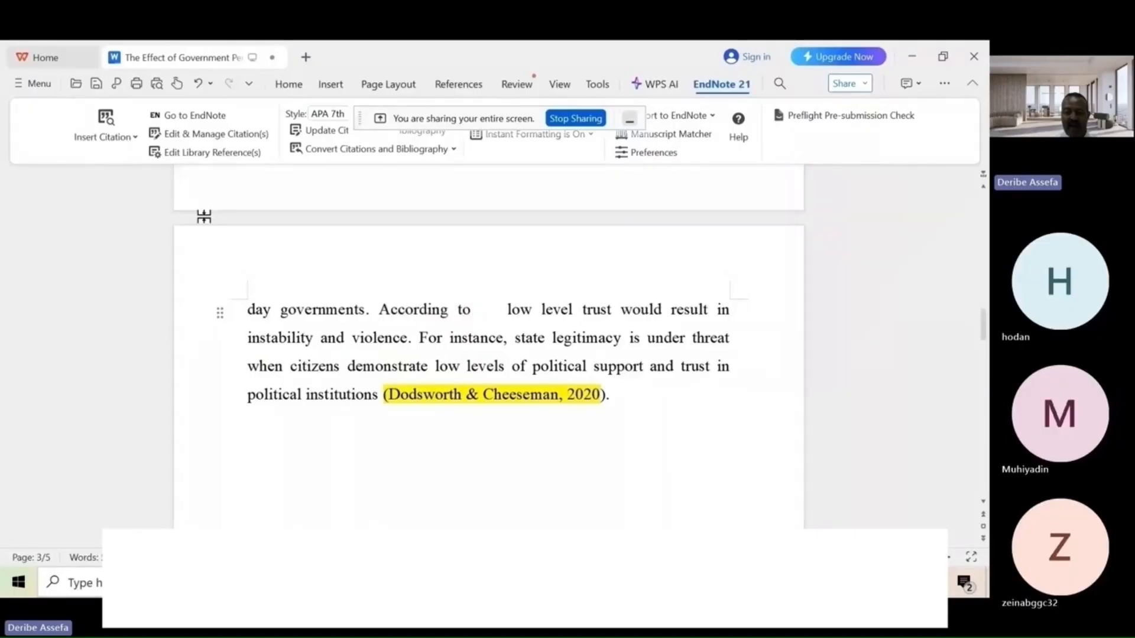
pyautogui.click(135, 137)
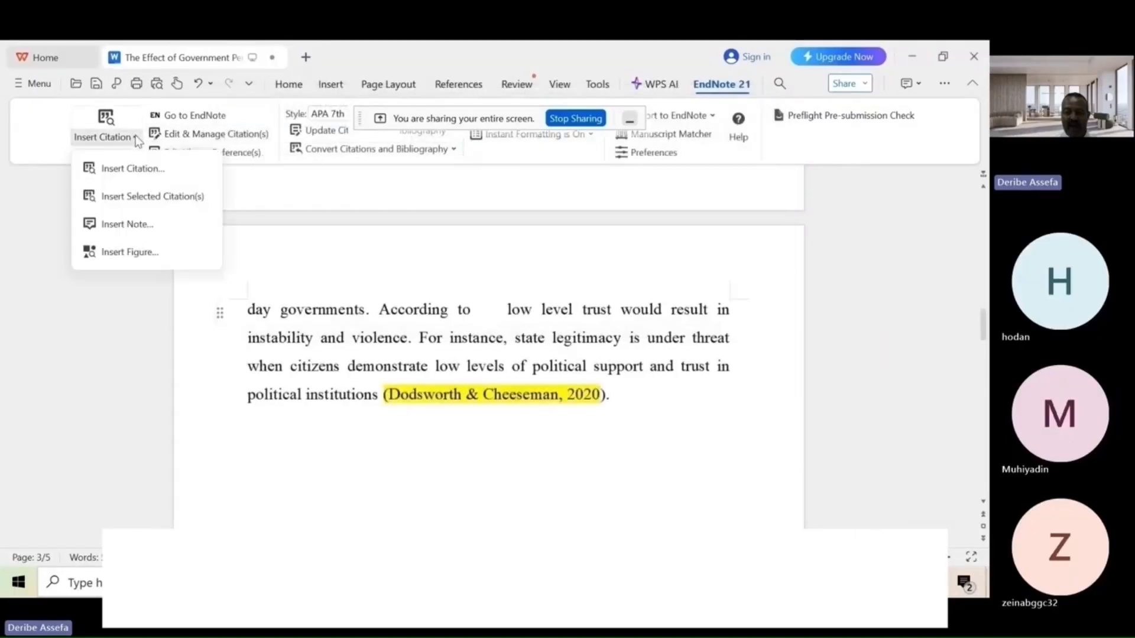
pyautogui.click(126, 200)
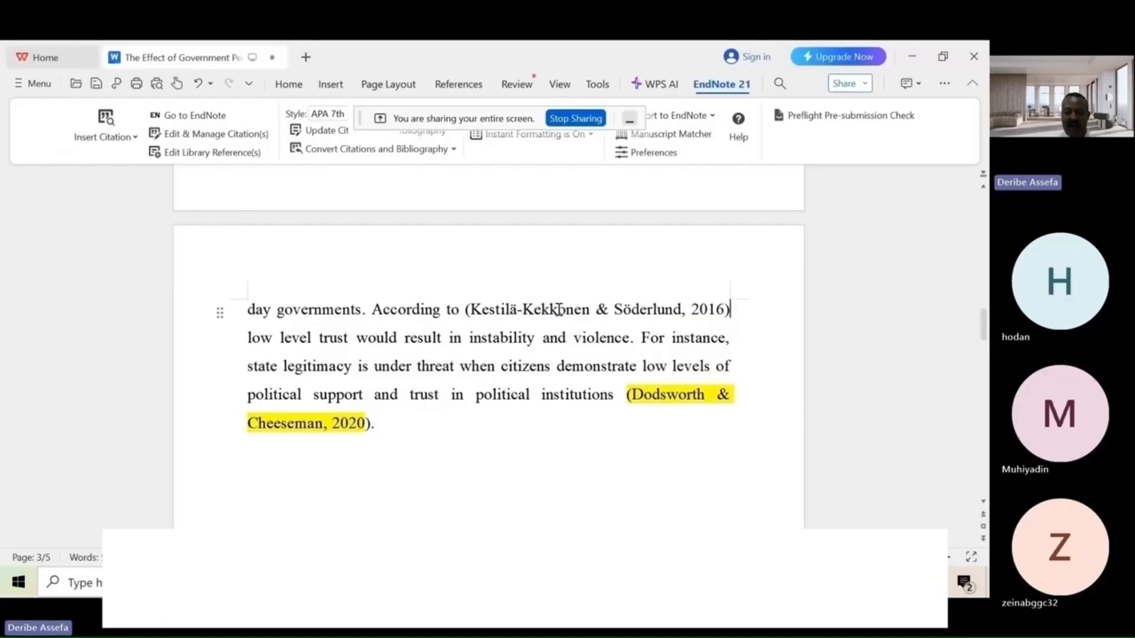
# Edit the 2016 citation after "According to" so that it displays as Author (Year) with page 23
pyautogui.click(525, 310)
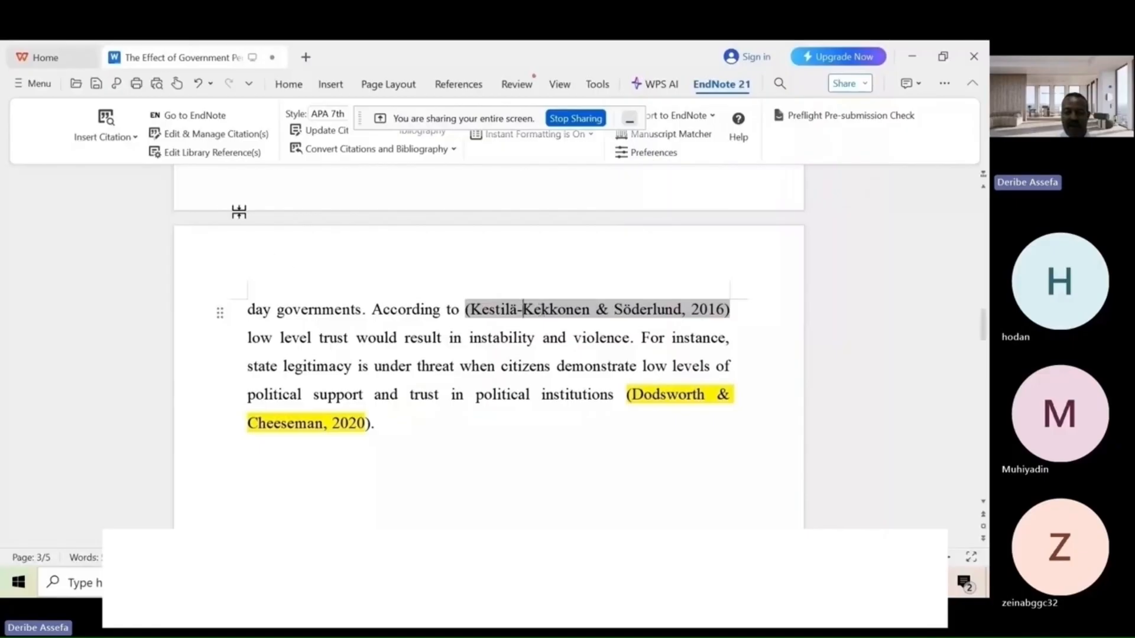
pyautogui.click(196, 134)
pyautogui.click(686, 260)
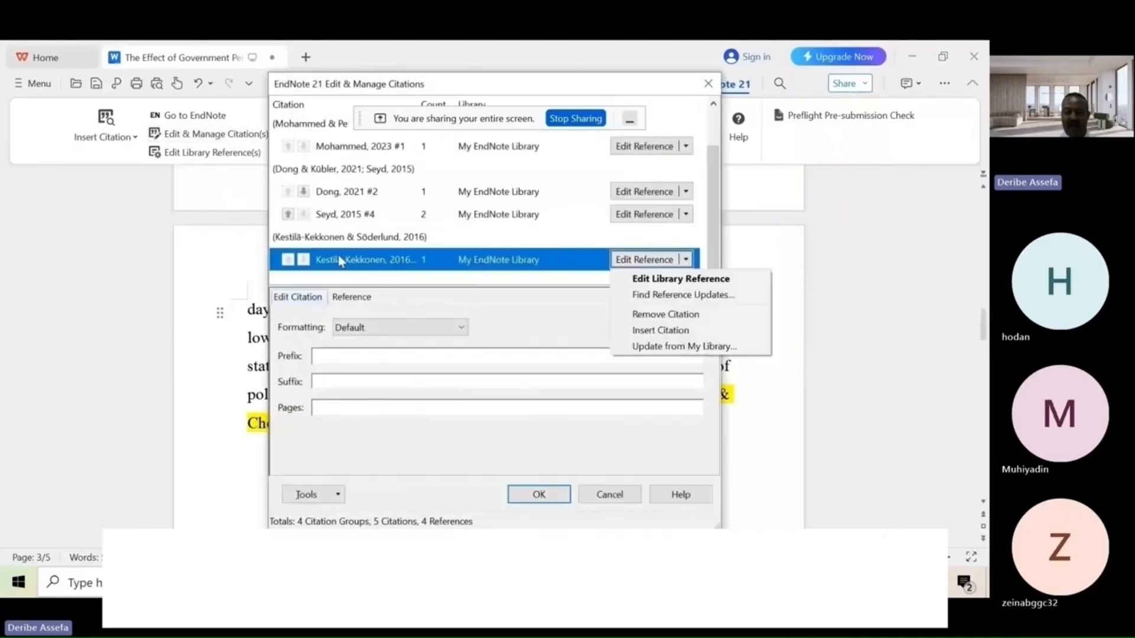
pyautogui.click(441, 310)
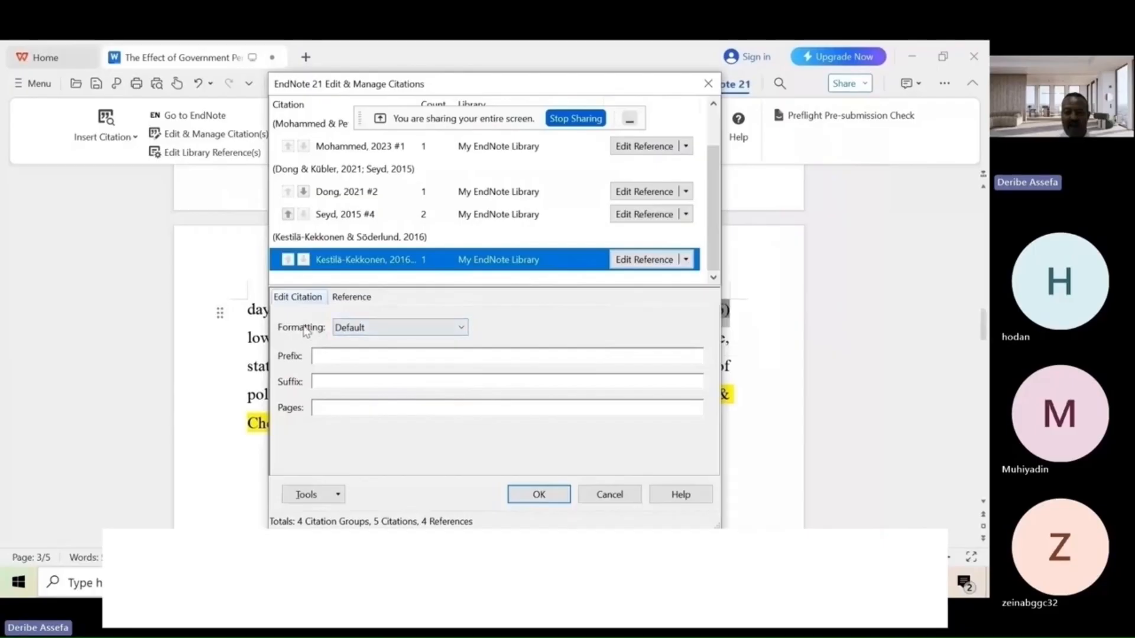
pyautogui.click(463, 330)
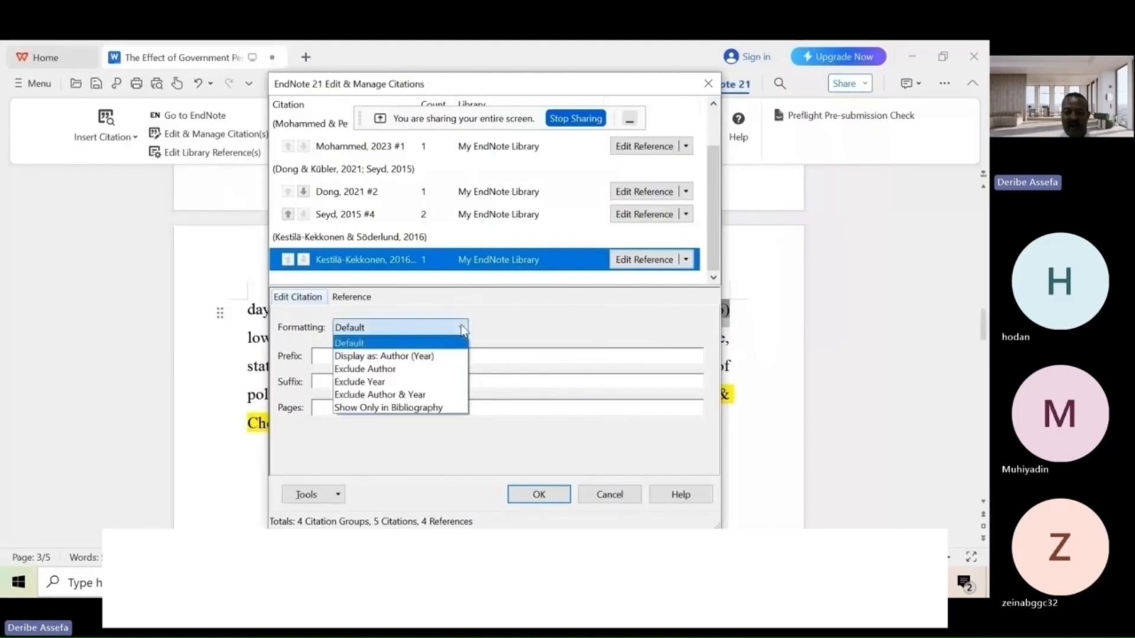
pyautogui.click(428, 358)
pyautogui.click(337, 409)
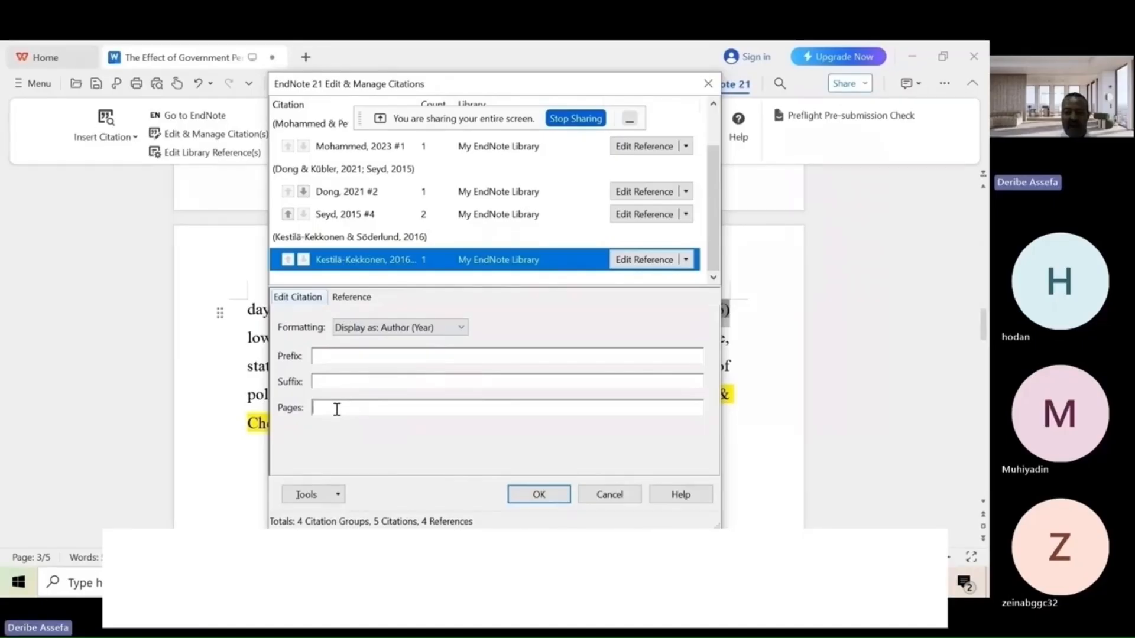
pyautogui.write('23')
pyautogui.click(539, 495)
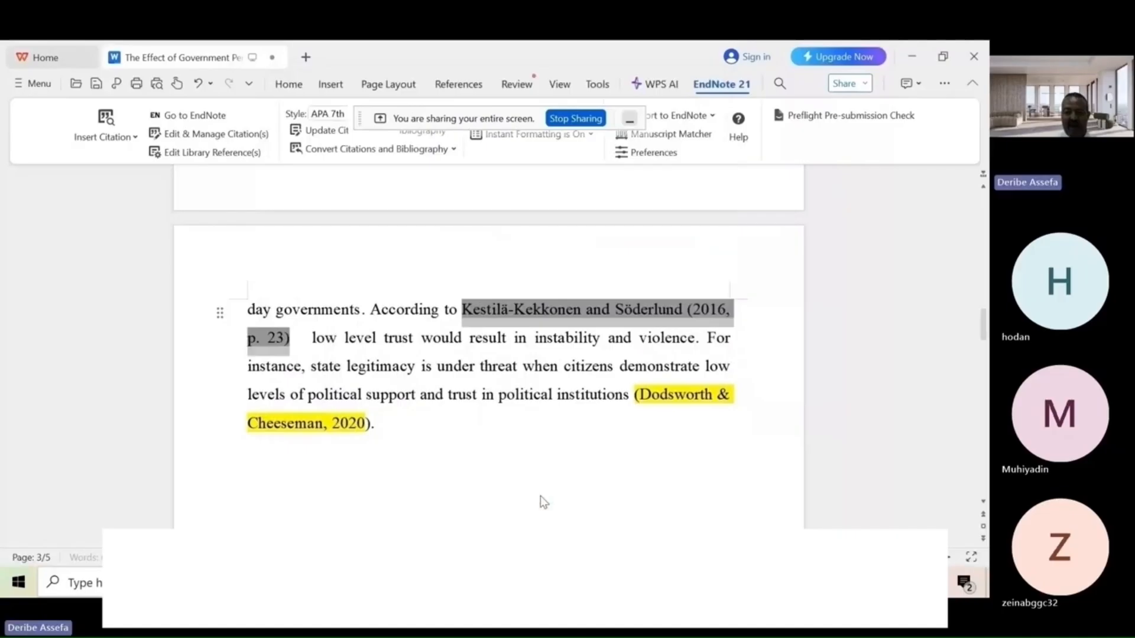
# Remove the extra spaces after the 2016 citation and enclose "low level trust would result in instability and violence" in quotation marks
pyautogui.click(470, 338)
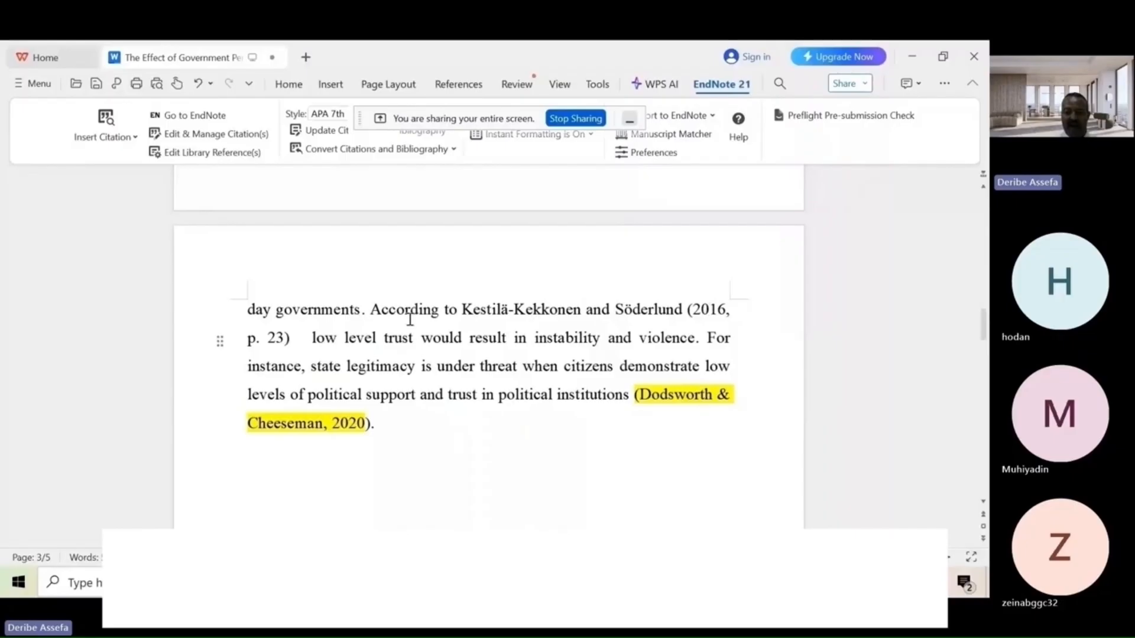
pyautogui.click(312, 338)
pyautogui.press('BackSpace')
pyautogui.press('BackSpace')
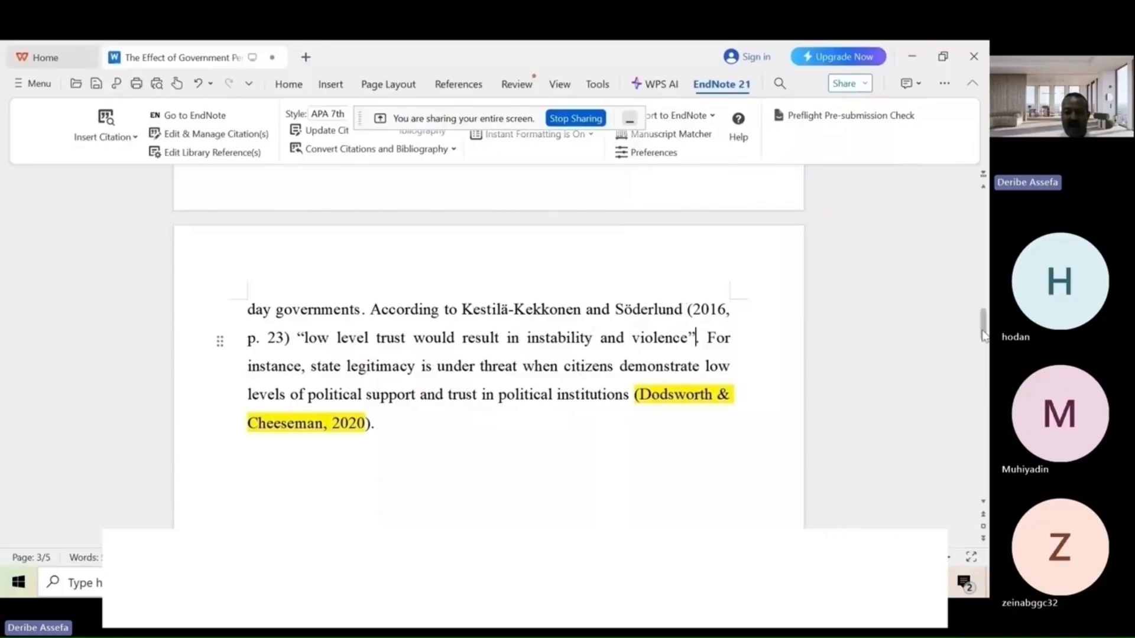
# Examine the updated reference list at the end of the thesis and return to the paragraph with the new citations
pyautogui.moveTo(983, 340); pyautogui.dragTo(983, 478)
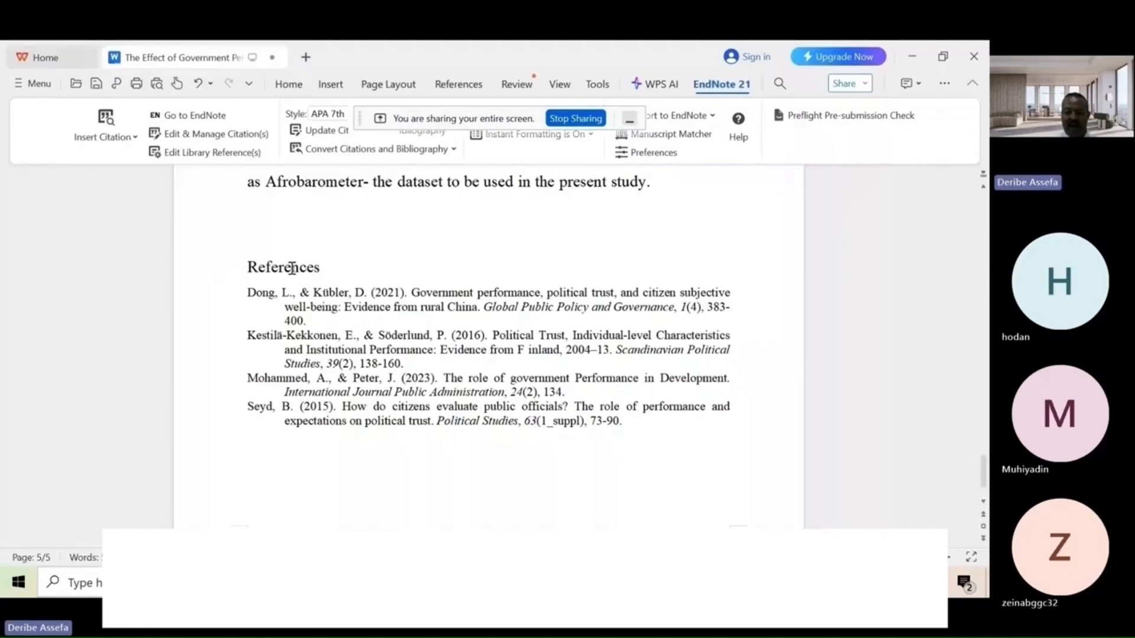
pyautogui.moveTo(983, 470); pyautogui.dragTo(983, 323)
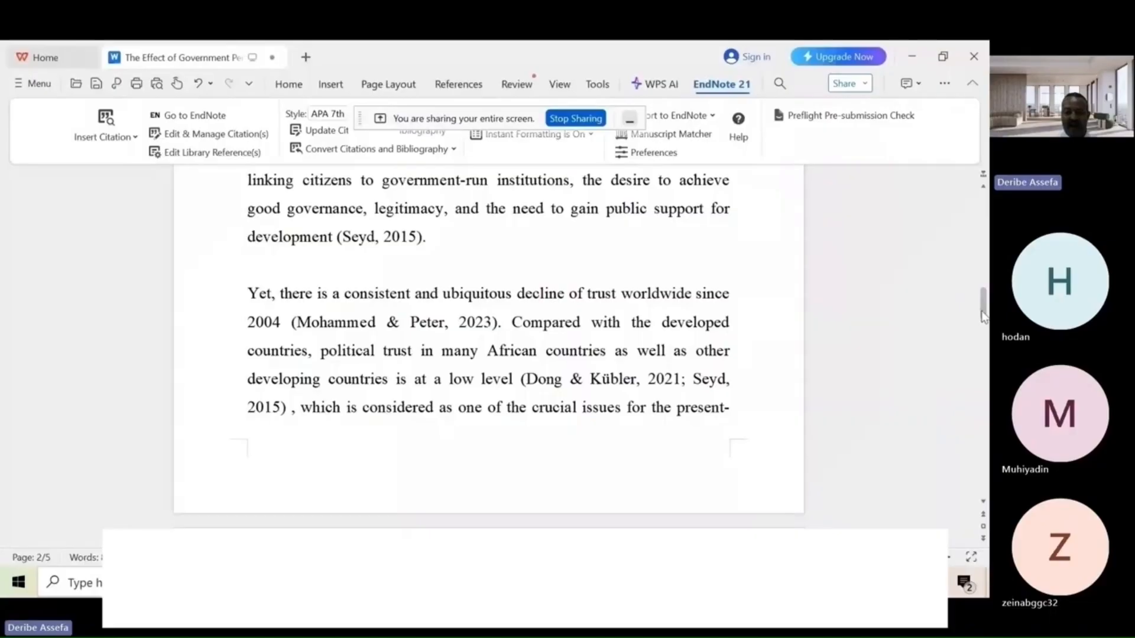
pyautogui.scroll(-5, 983, 316)
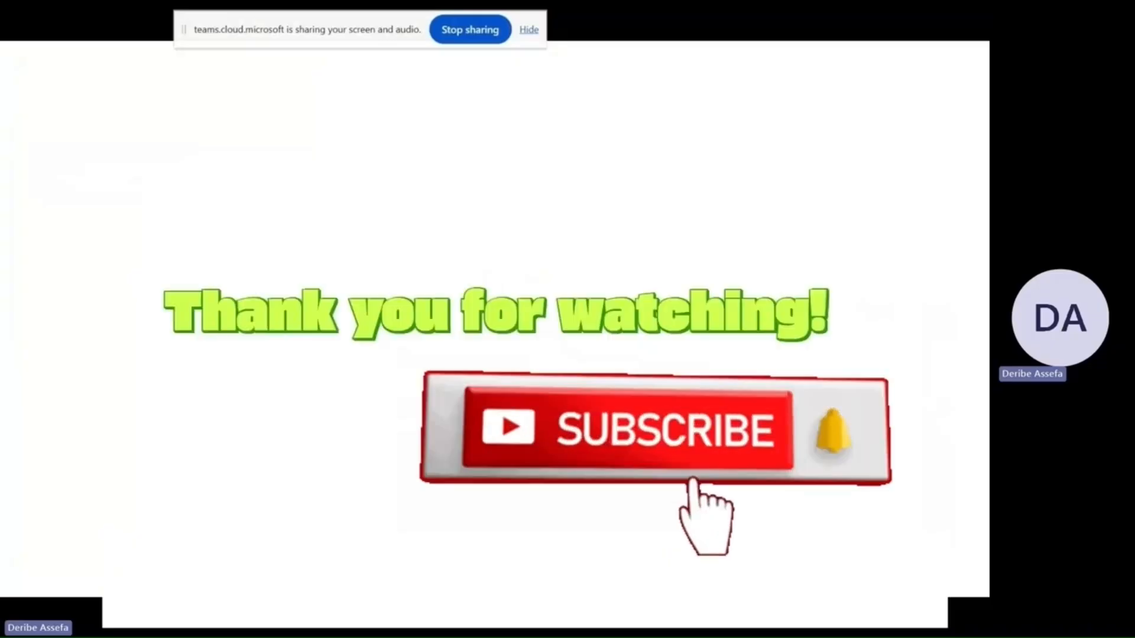